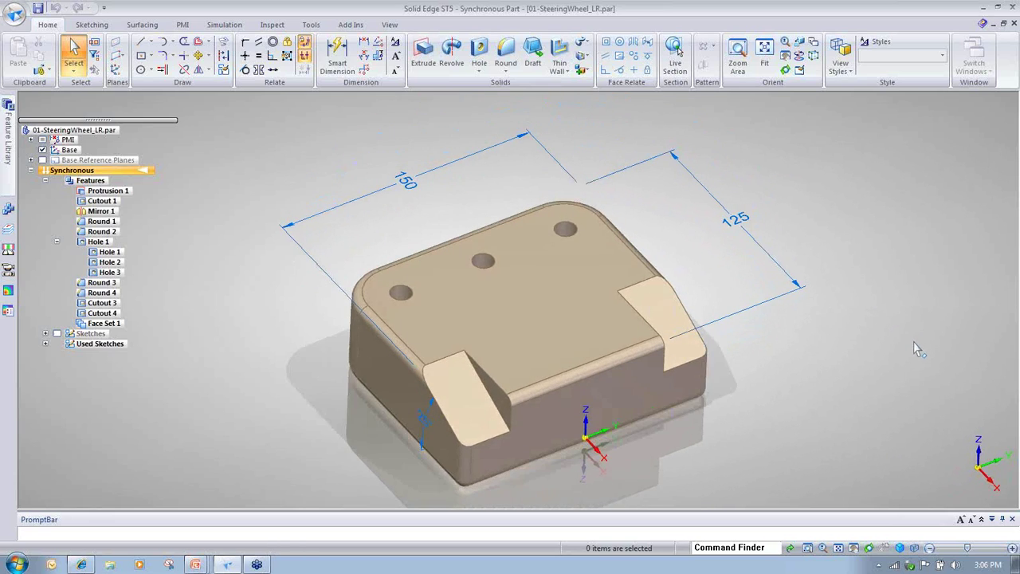
Select the block's top face and move it upward by 12 mm
left_click(488, 316)
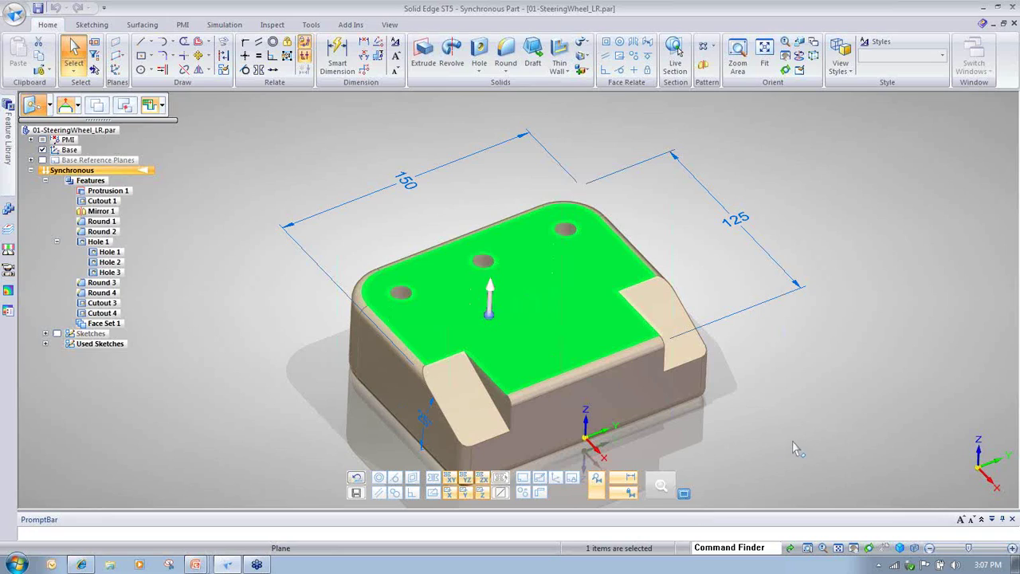
left_click(491, 302)
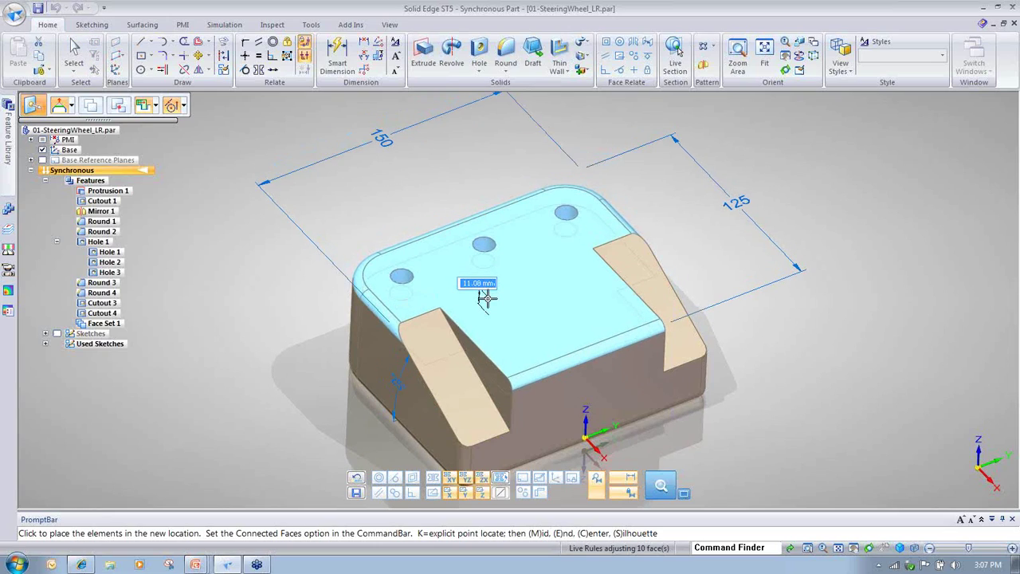
type("12")
key("Return")
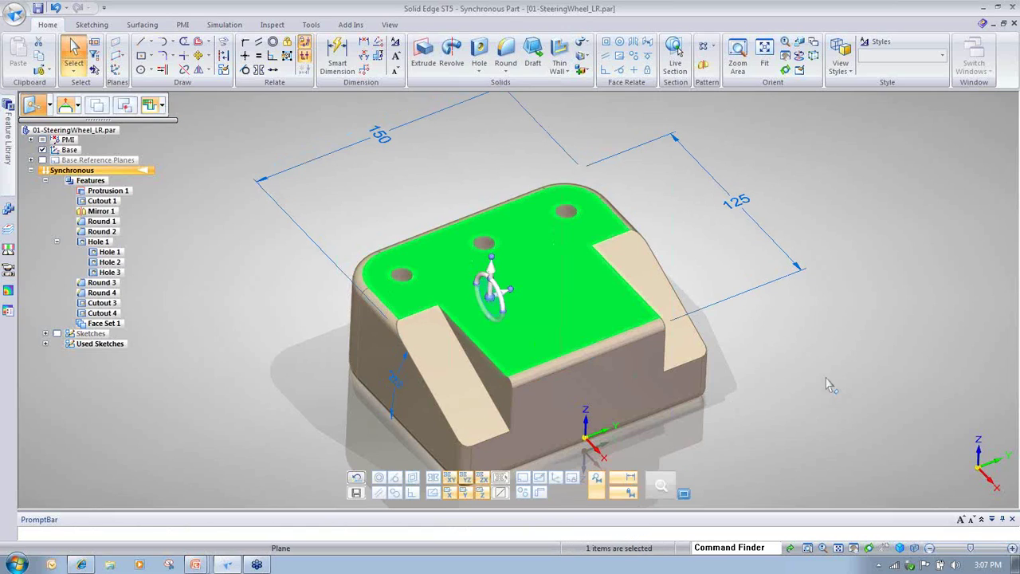
Move the steering wheel off the top face and place it in empty space beside the part
scroll(810, 416, "up", 2)
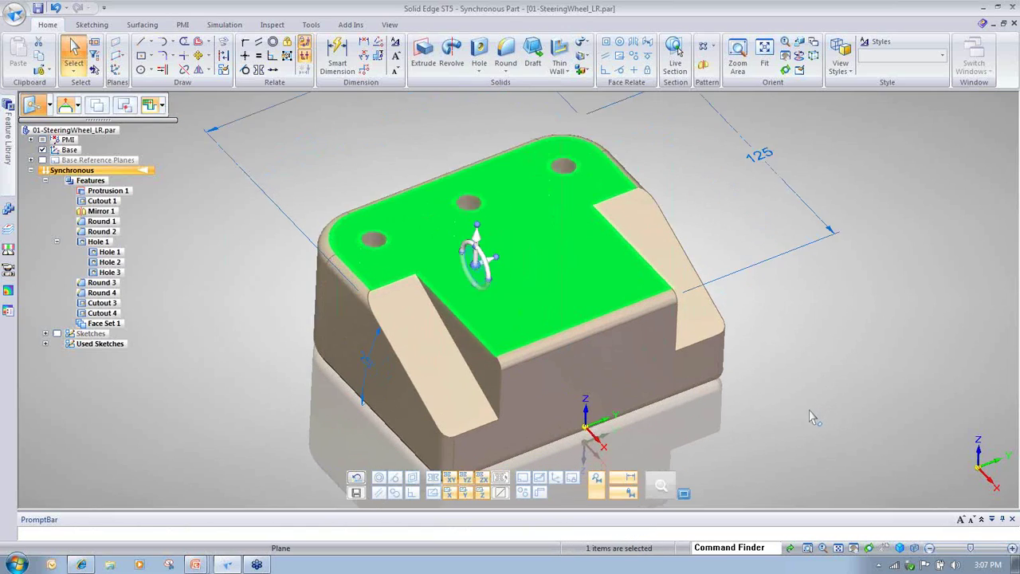
scroll(797, 410, "up", 2)
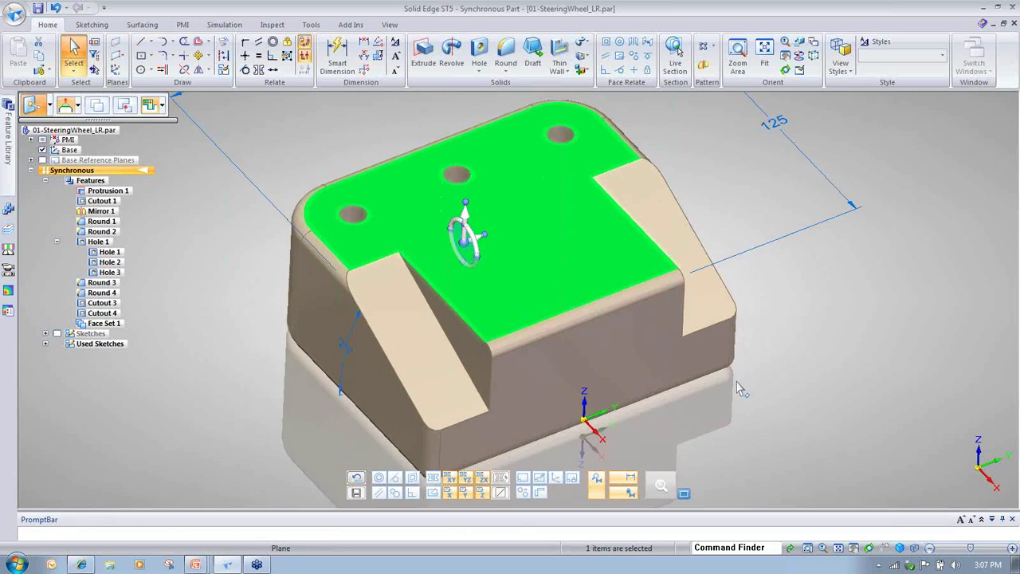
middle_click_drag(740, 388, 715, 373, "shift")
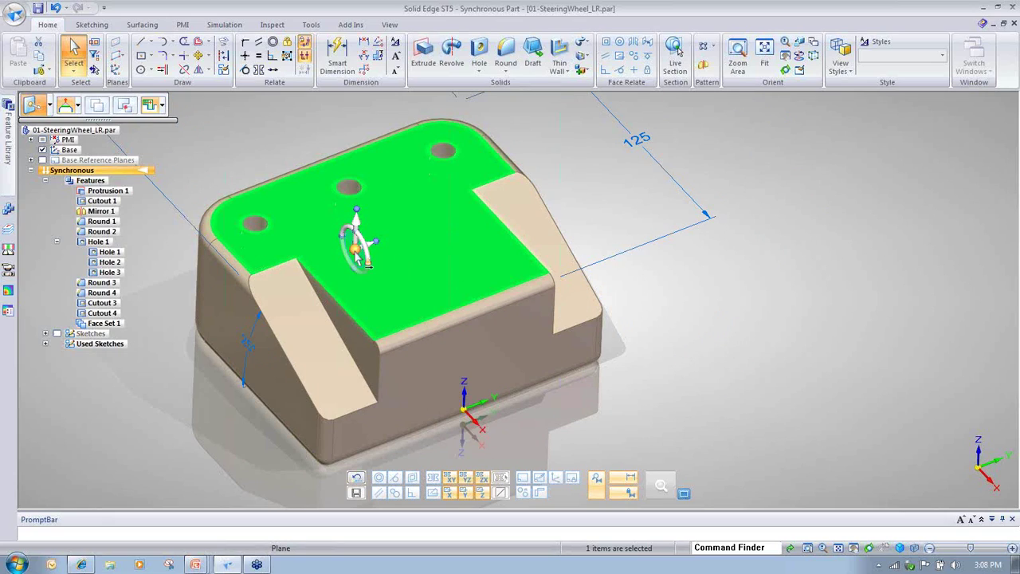
left_click_drag(356, 251, 396, 240)
left_click_drag(402, 277, 822, 237)
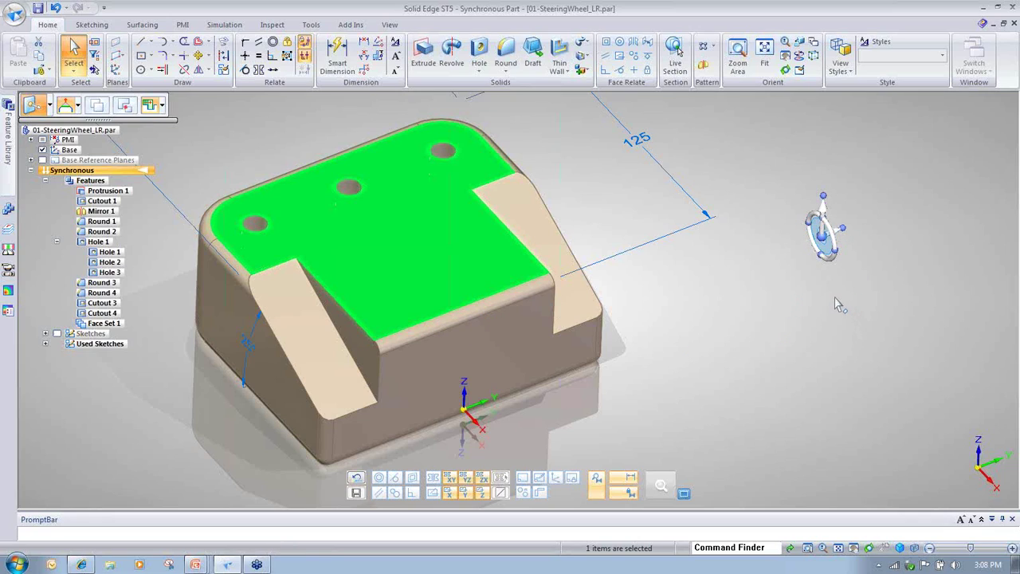
Reorient the steering wheel's plane and secondary axis by swinging it between its cardinal points
scroll(829, 305, "up", 5)
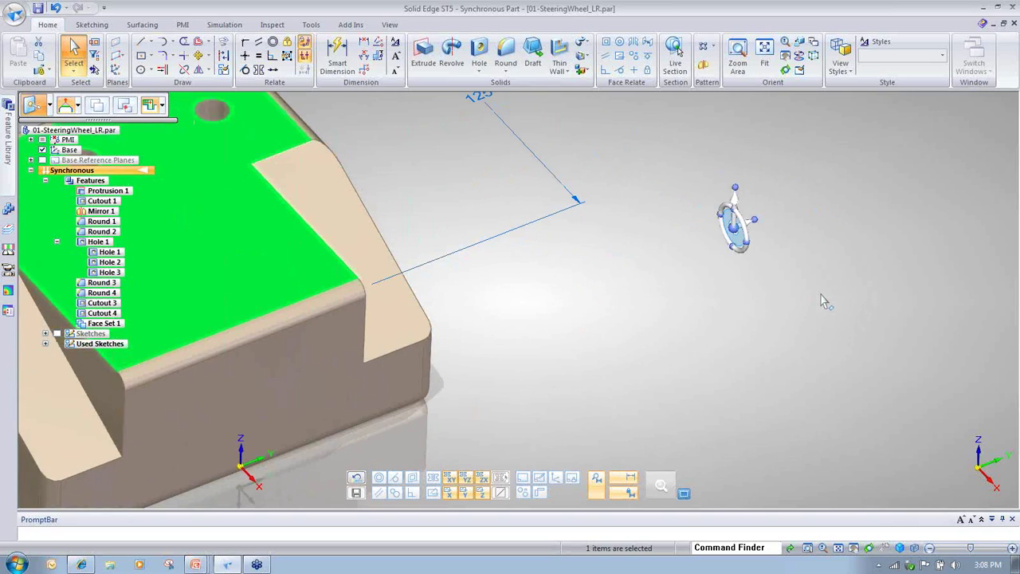
left_click(746, 245)
left_click(733, 250)
left_click(730, 214)
left_click(733, 209)
left_click(736, 248)
left_click_drag(738, 191, 883, 279)
left_click_drag(757, 221, 747, 253)
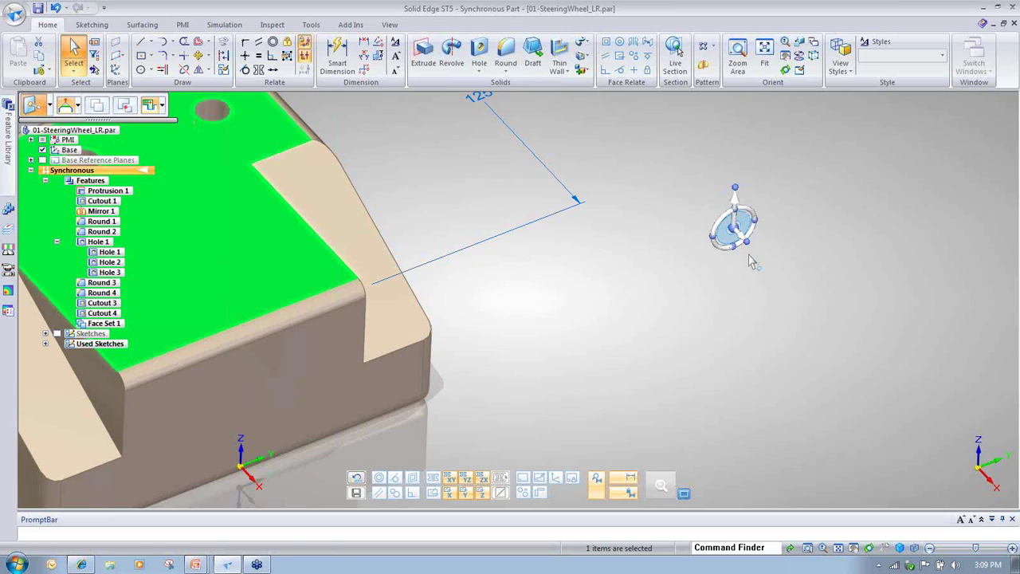
left_click_drag(752, 251, 712, 255)
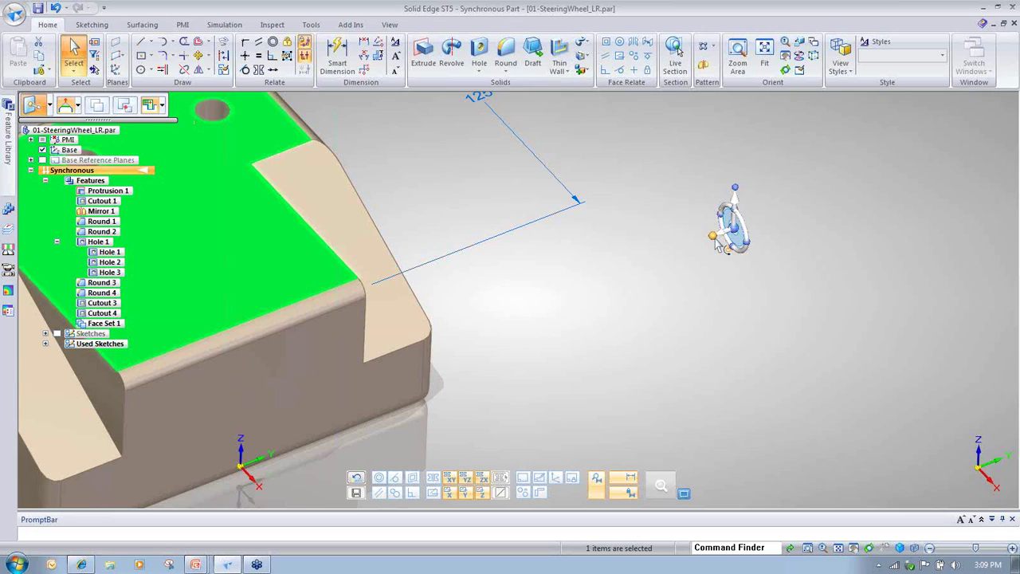
left_click_drag(715, 240, 712, 171)
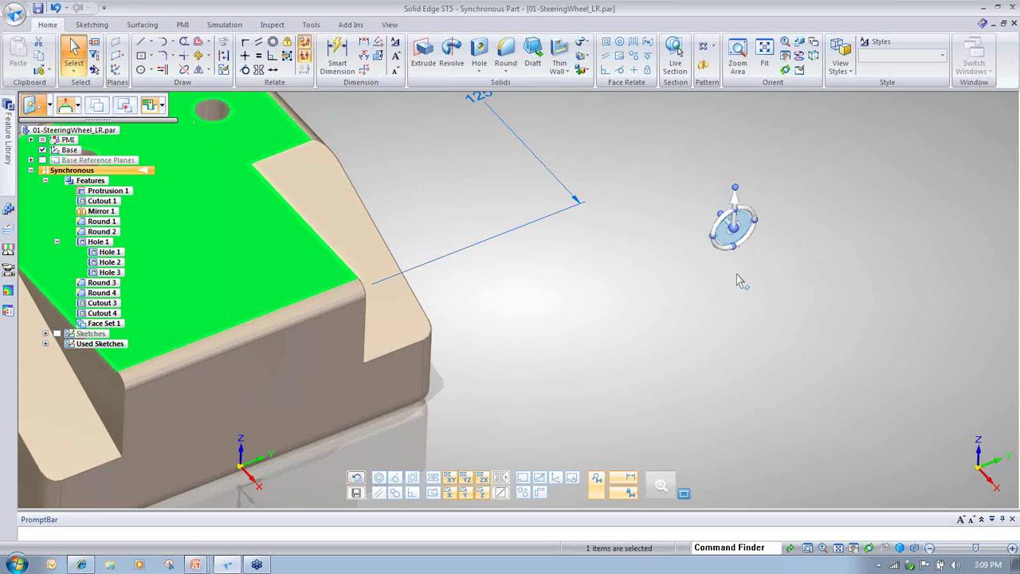
Try rotating the steering wheel's secondary axis freely about the vertical primary axis
middle_click_drag(736, 278, 698, 304)
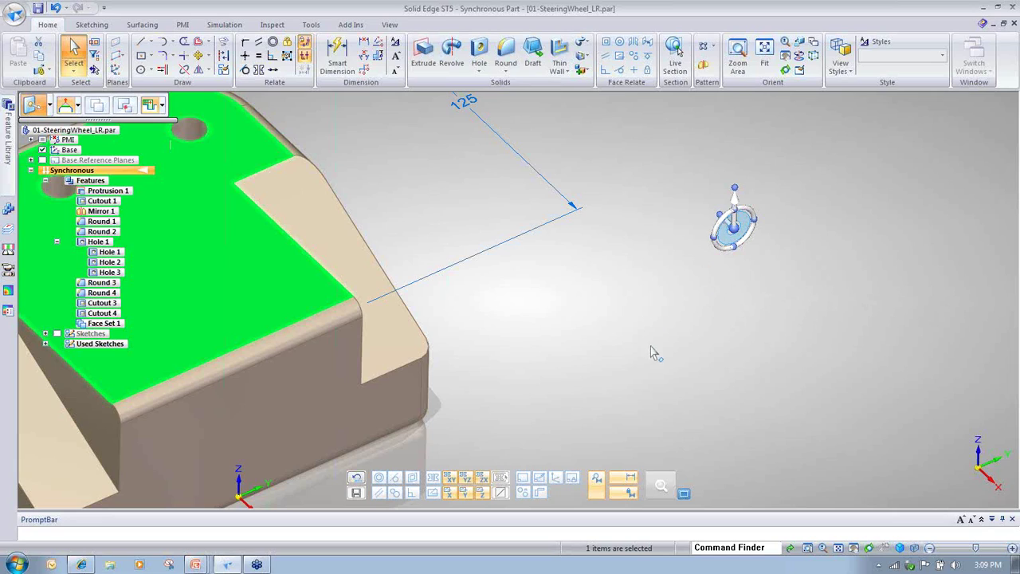
middle_click_drag(667, 355, 662, 282)
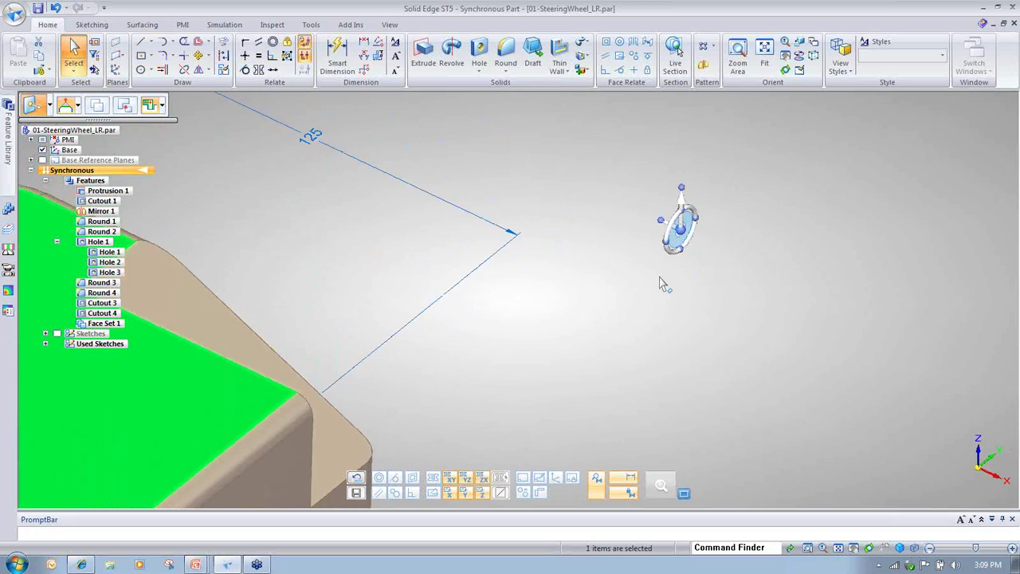
left_click(661, 221)
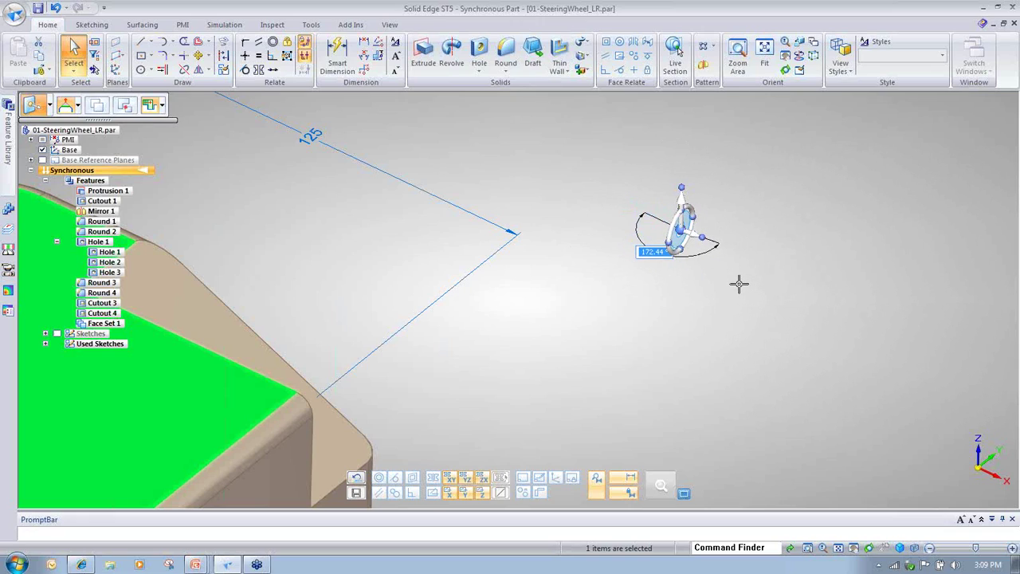
left_click(878, 314)
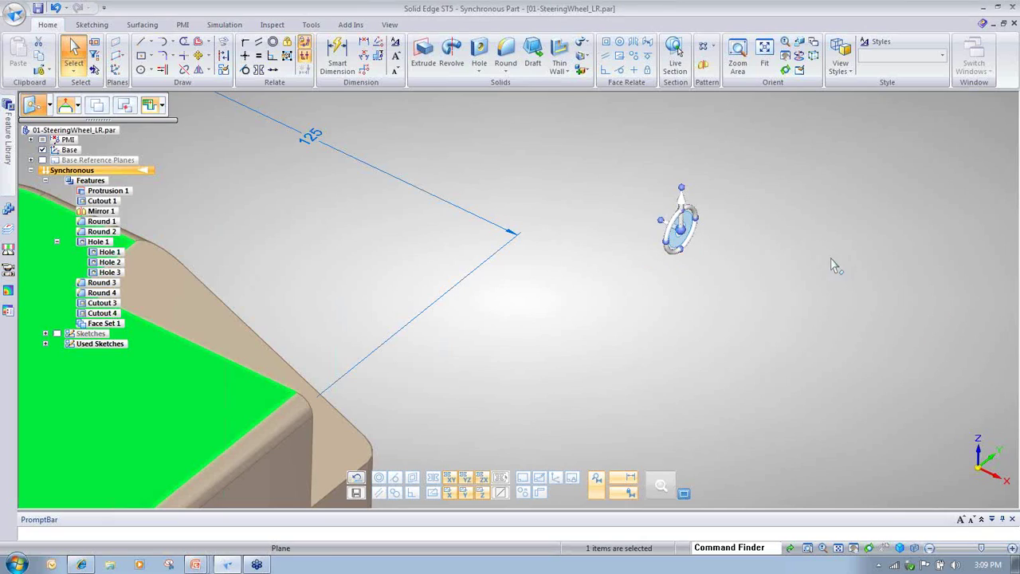
Flip the steering wheel's tool plane and flip it back, then try shifting the wheel along its primary axis
left_click(690, 228)
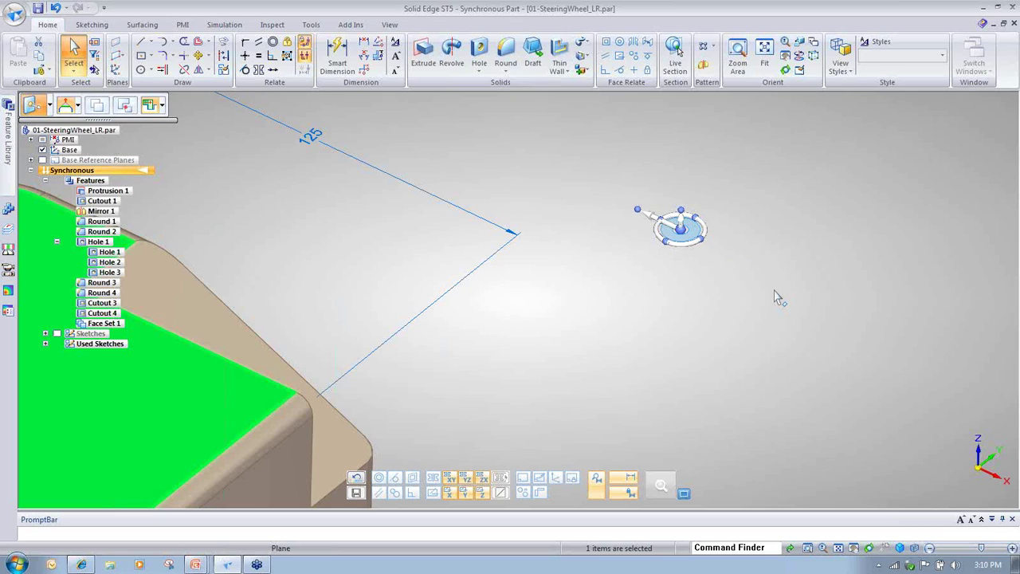
left_click(691, 230)
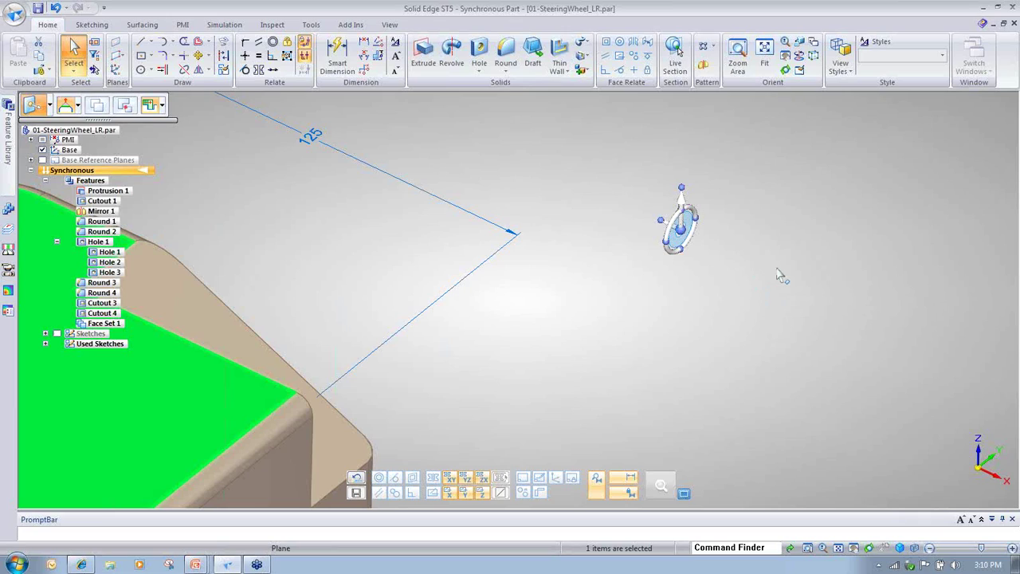
left_click(679, 216)
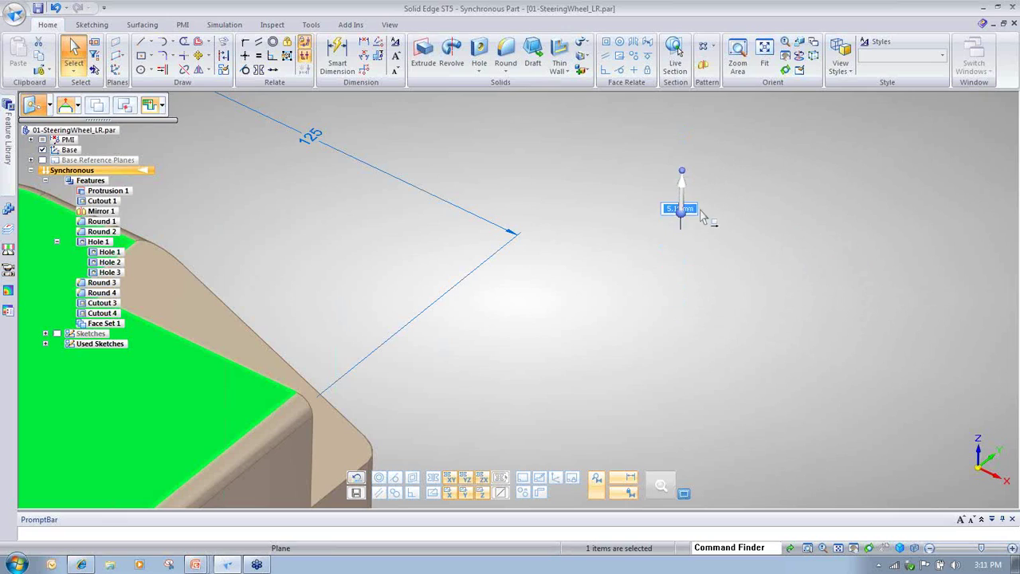
left_click(75, 53)
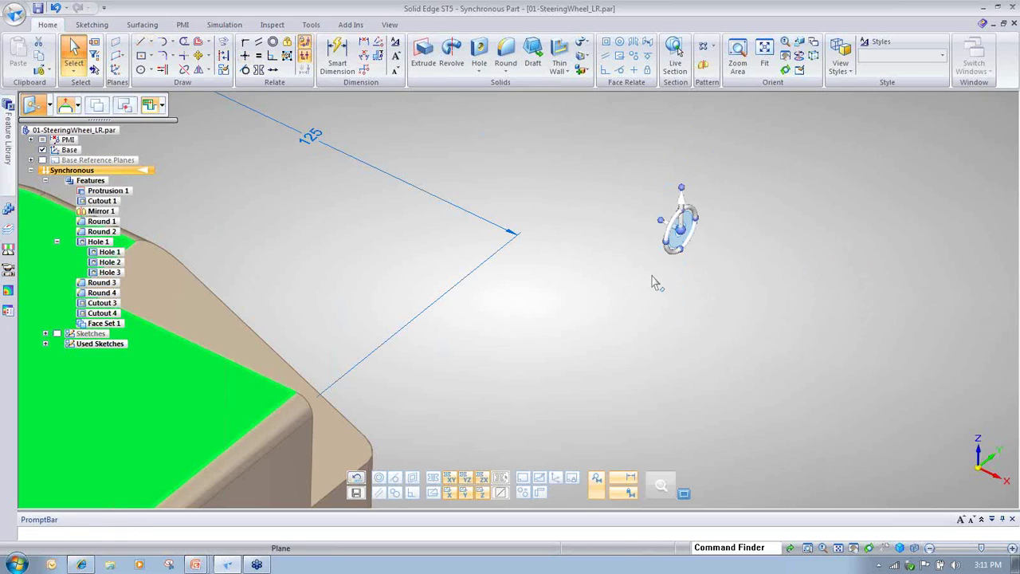
Try moving the front vertical face outward with the Extend/Trim and Lift options for adjacent faces
scroll(712, 290, "down", 3)
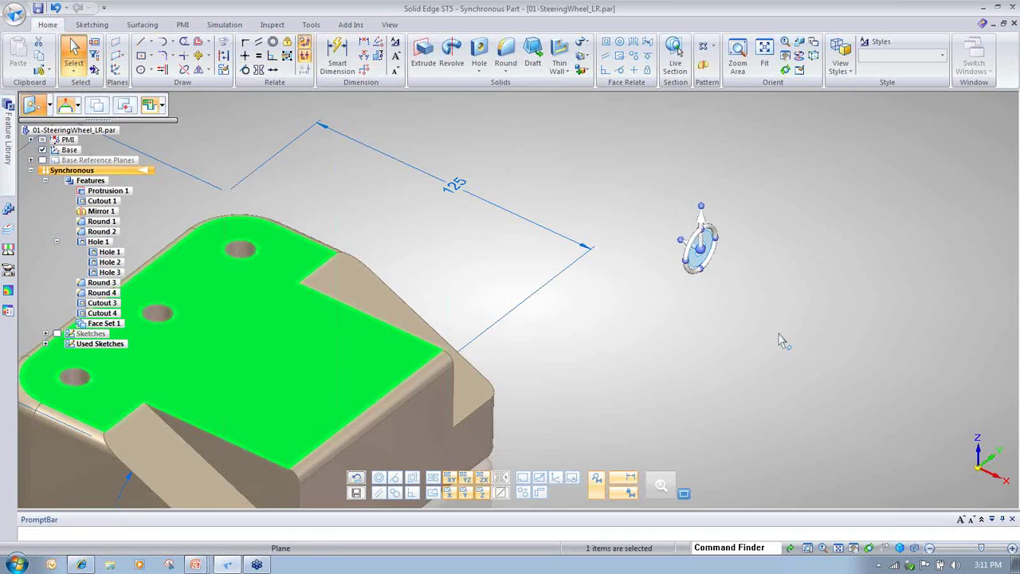
scroll(779, 335, "down", 3)
middle_click_drag(778, 335, 777, 367)
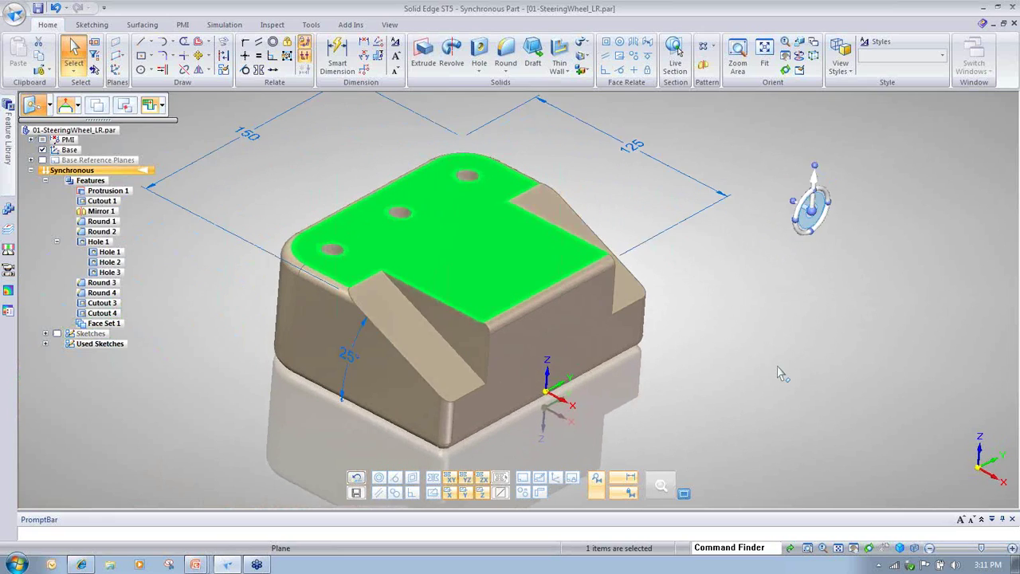
scroll(775, 361, "up", 2)
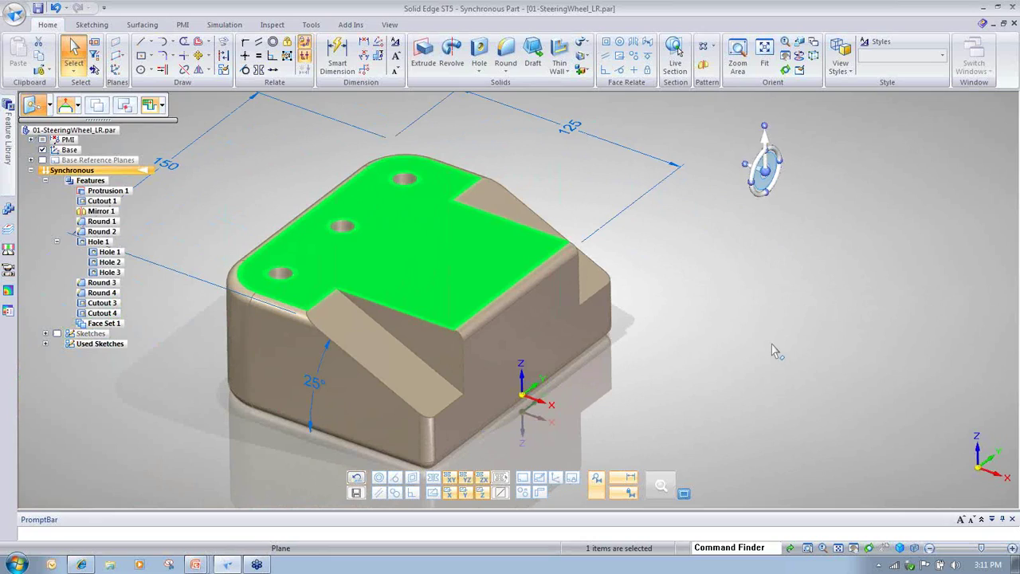
left_click(545, 314)
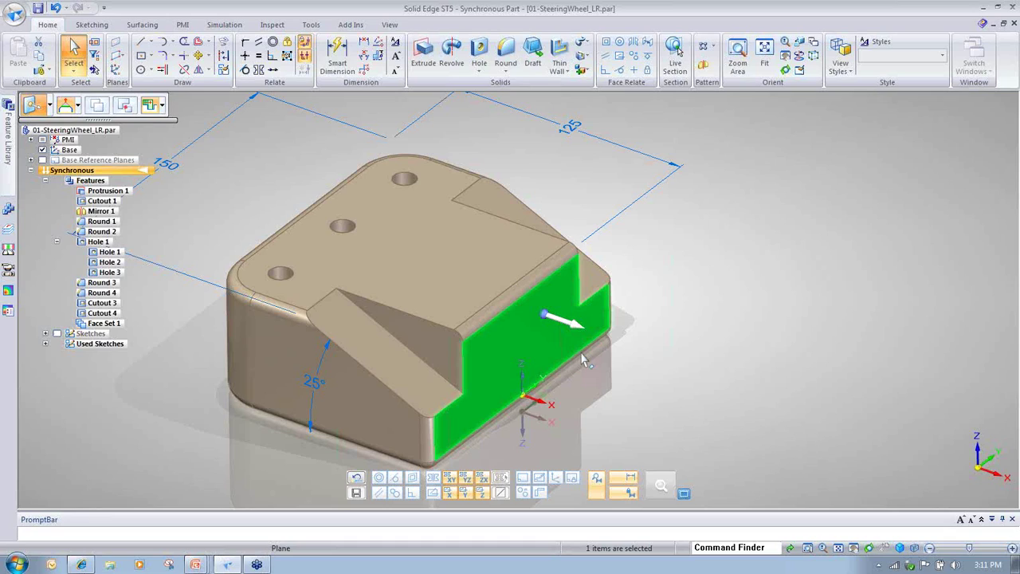
left_click(573, 323)
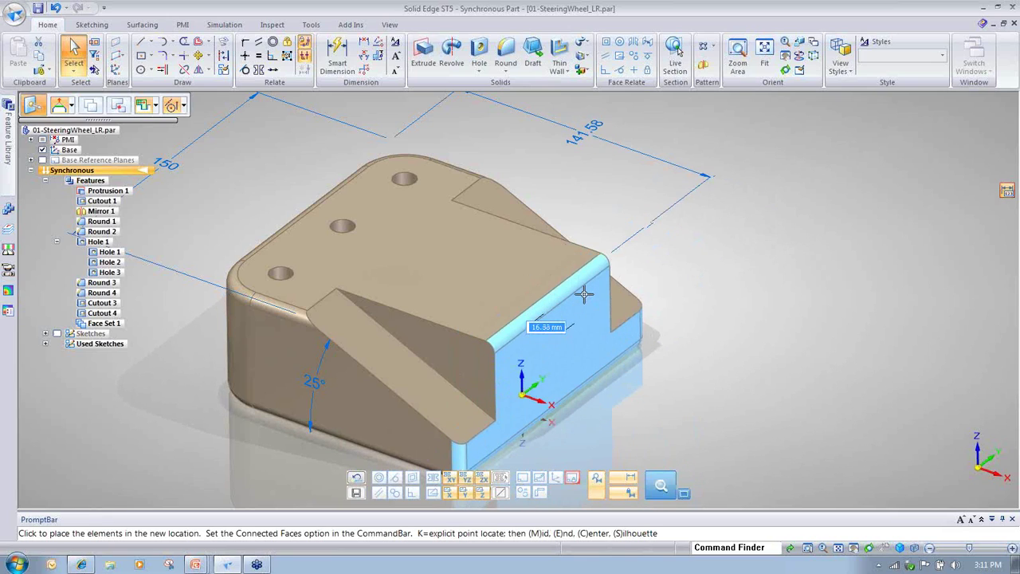
scroll(584, 292, "up", 4)
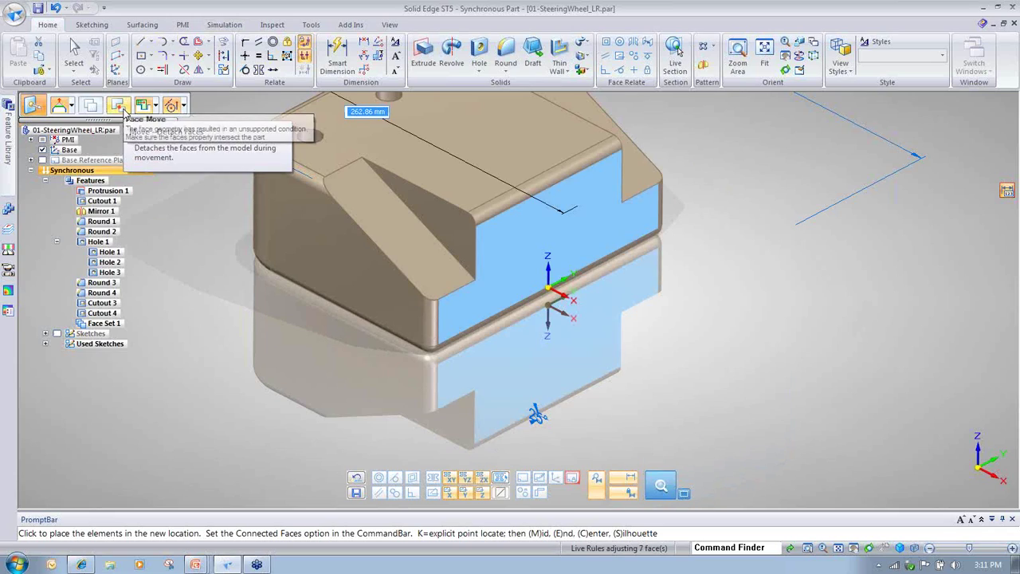
left_click(71, 110)
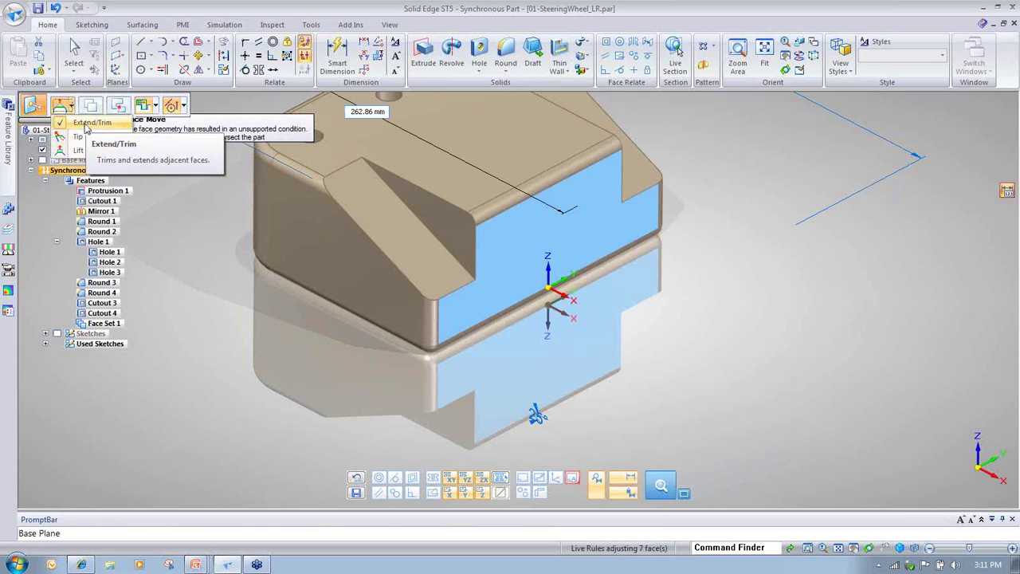
left_click(86, 124)
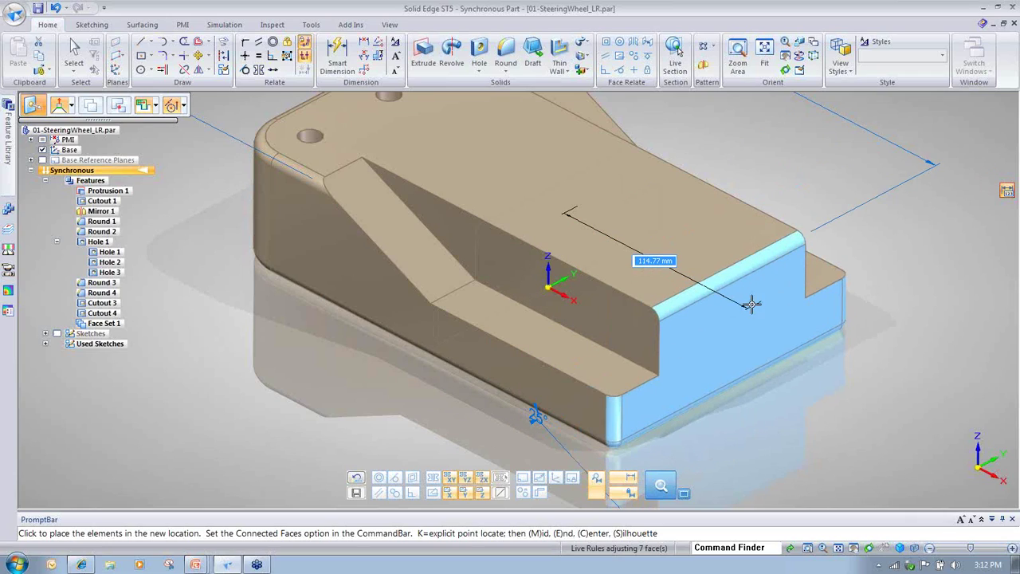
key("Escape")
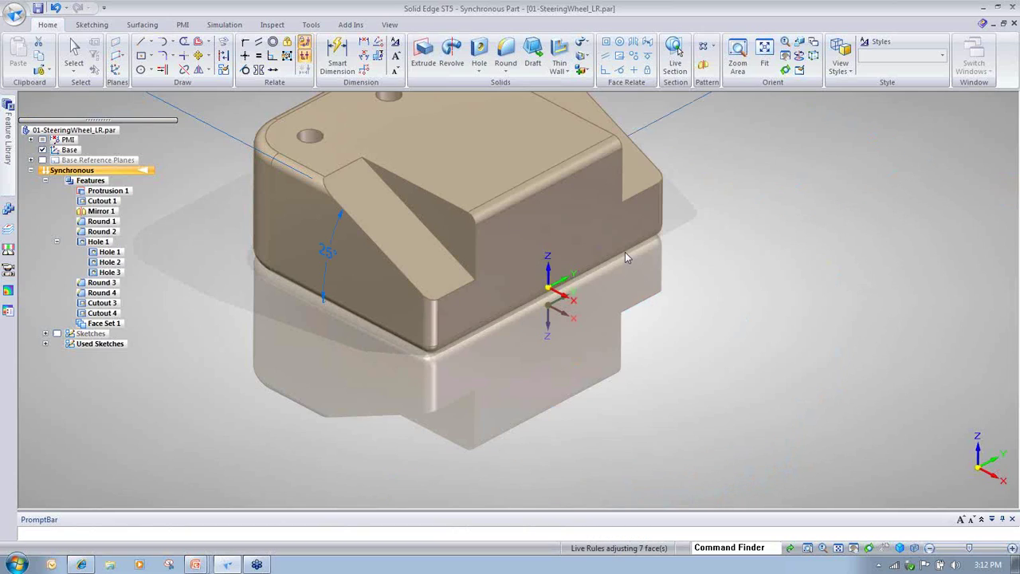
Move the front face together with both sloped cutout faces outward by 20 mm and clear the selection
scroll(751, 306, "up", 2)
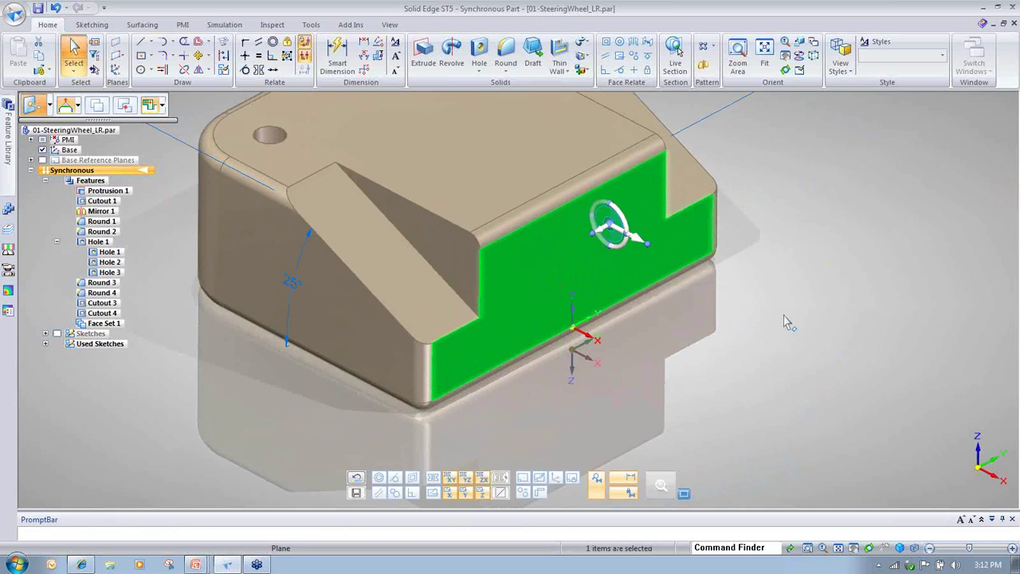
left_click(415, 297, "ctrl")
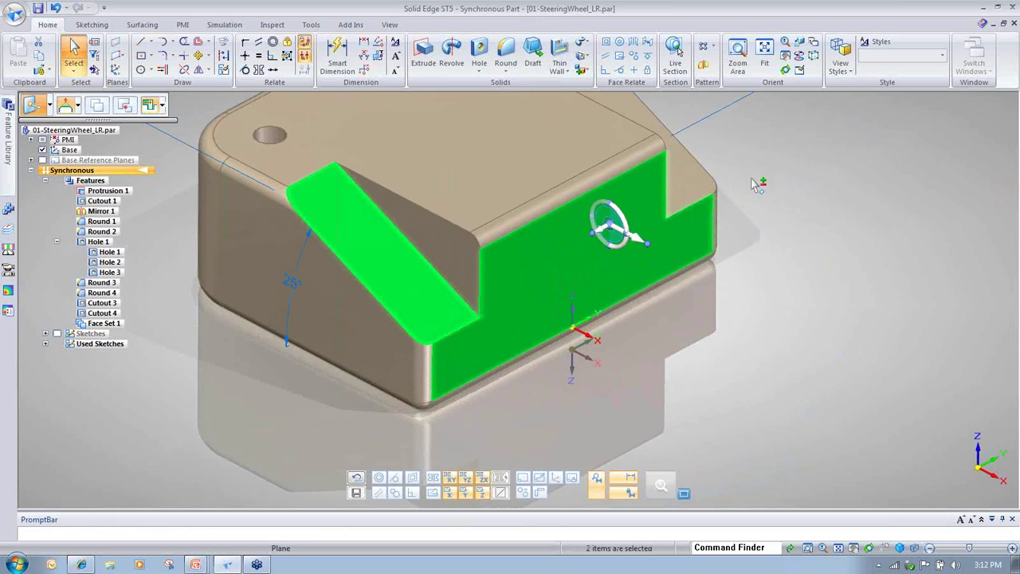
left_click(699, 182, "ctrl")
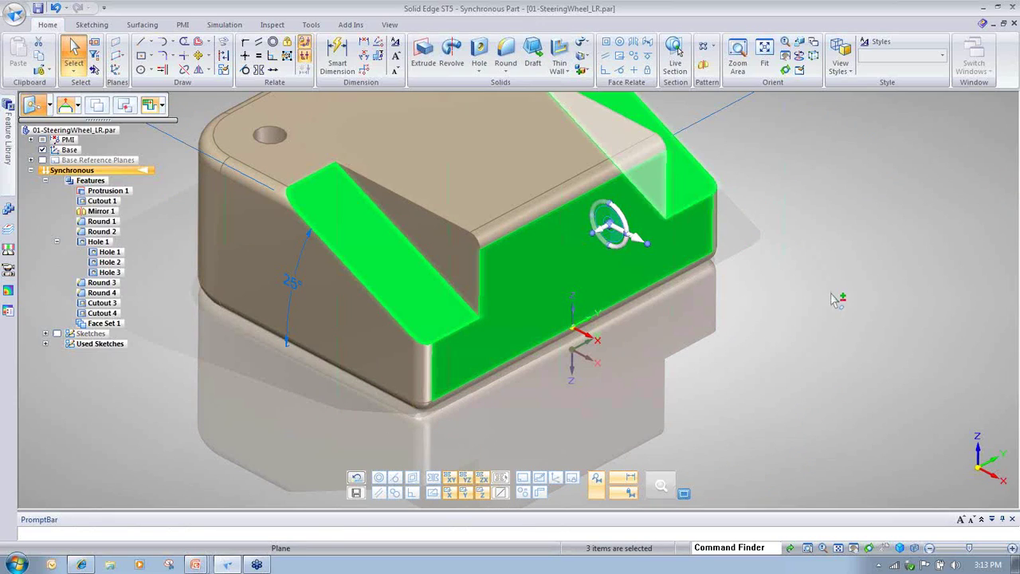
left_click(636, 243)
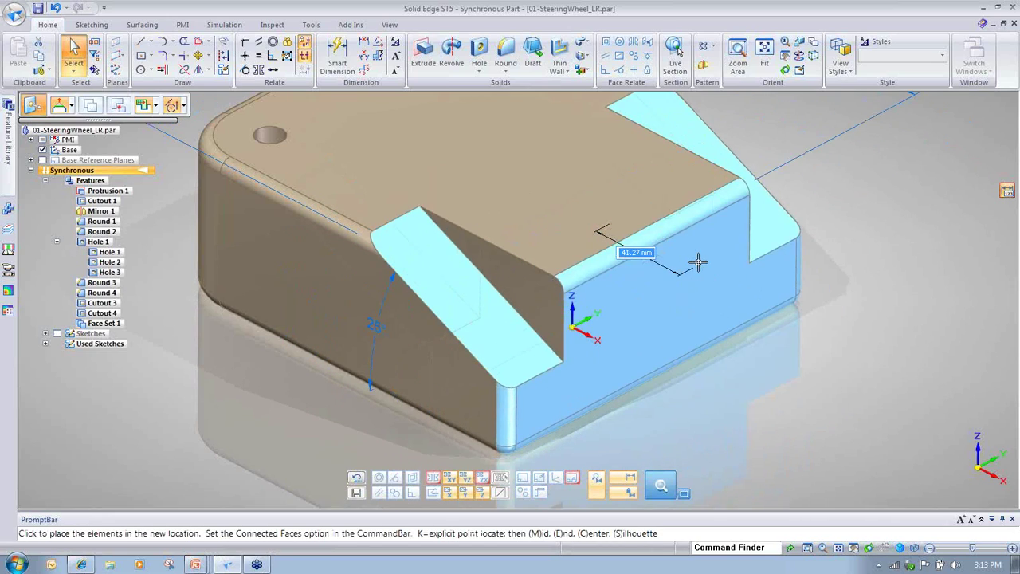
type("20")
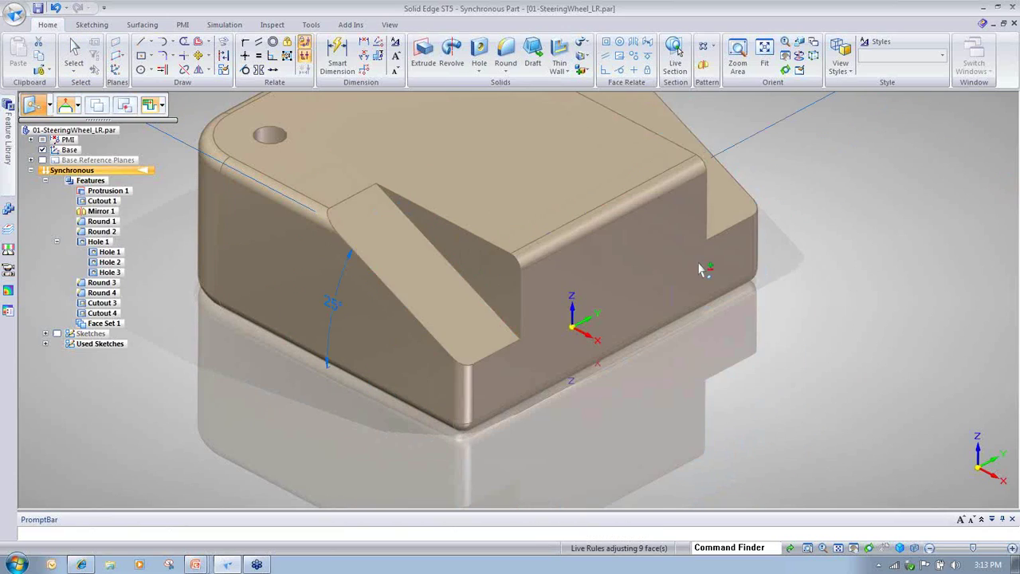
left_click(658, 250)
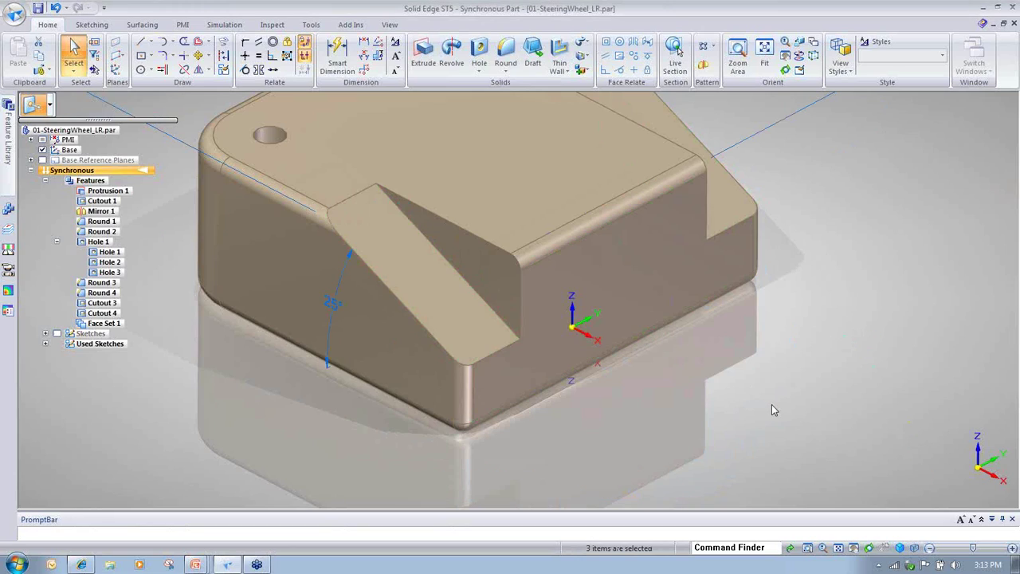
left_click(810, 235)
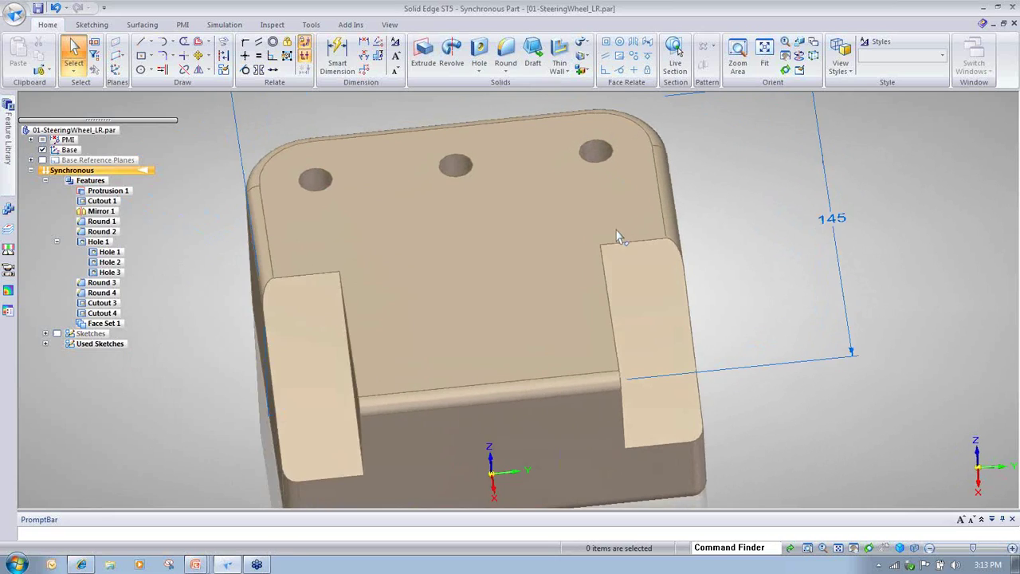
Try moving the corner hole above the left cutout along the steering wheel's primary axis, and clear the selection
left_click(278, 239)
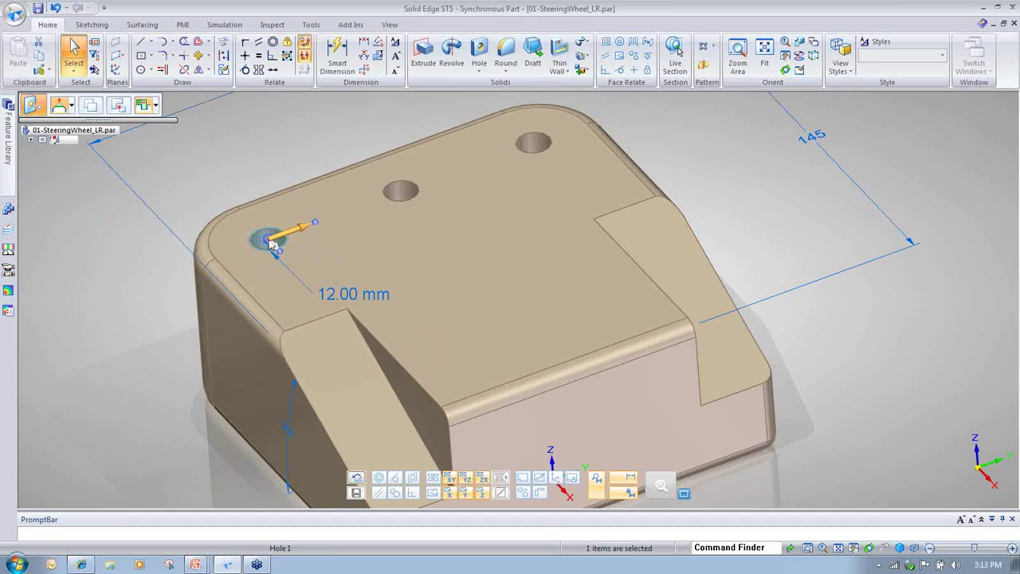
left_click(302, 234)
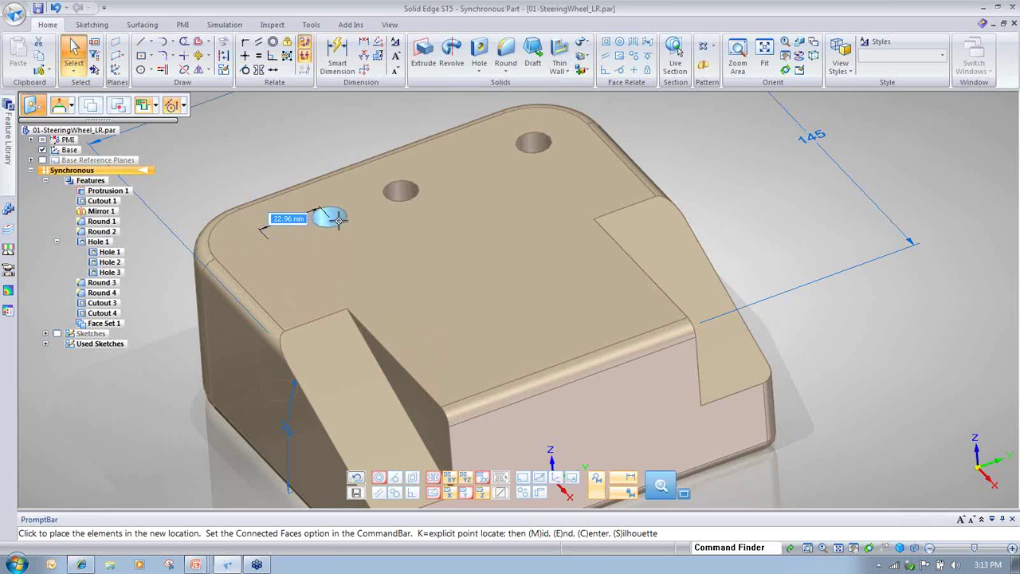
left_click(267, 237)
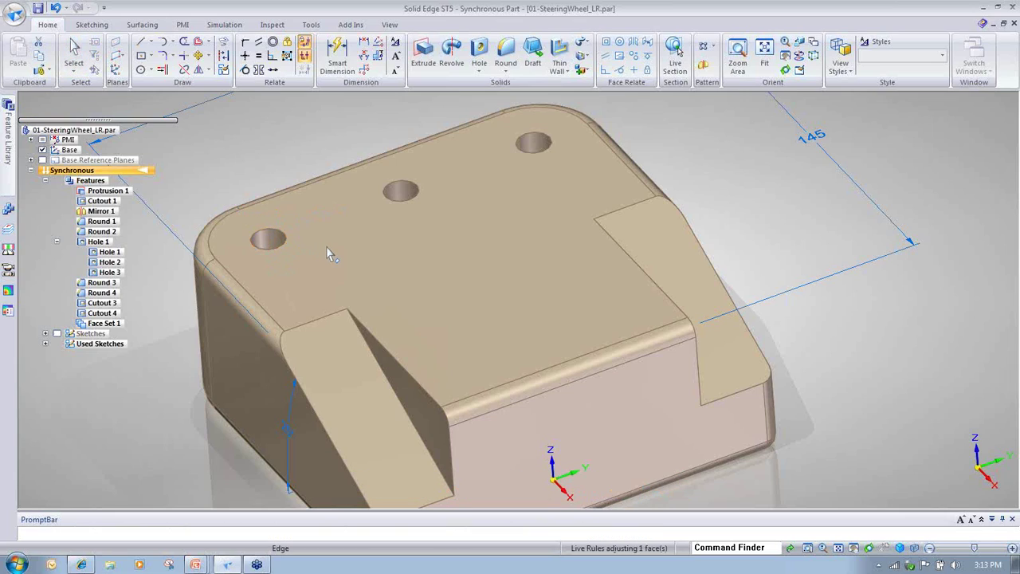
left_click(269, 239)
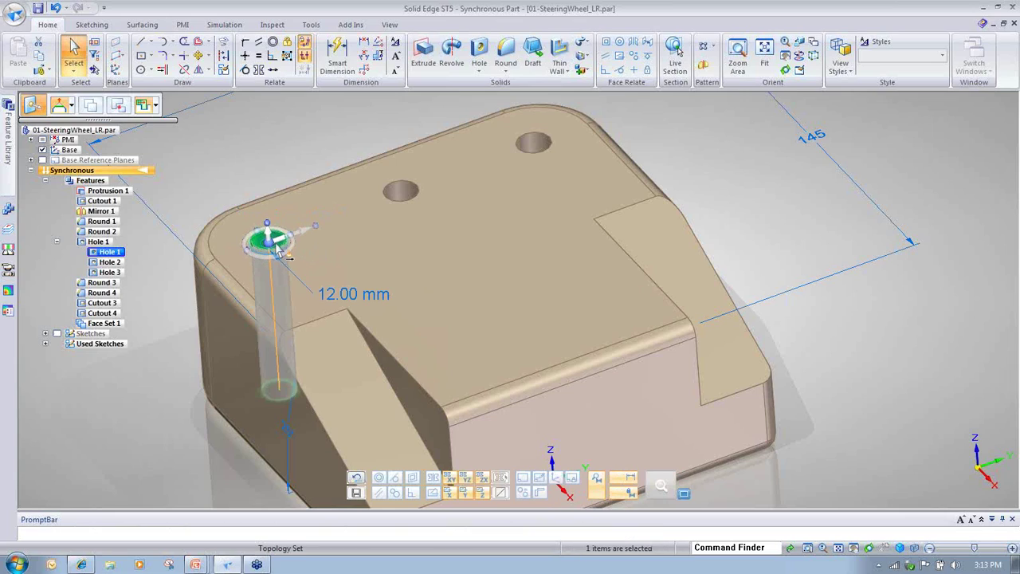
key("Escape")
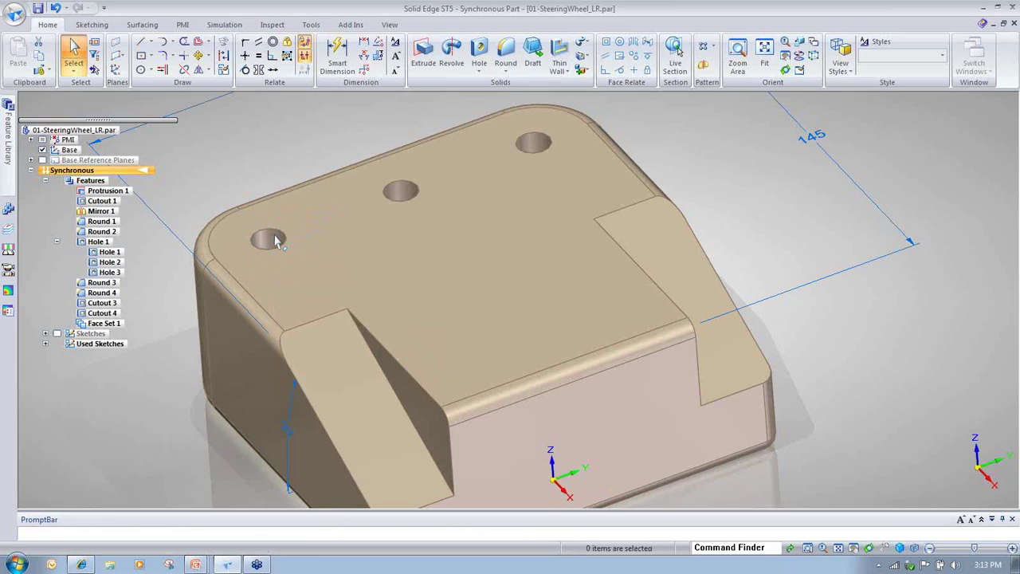
Select the corner hole again and aim the steering wheel's primary axis at the top face's front vertex beside the opposite cutout
left_click(273, 241)
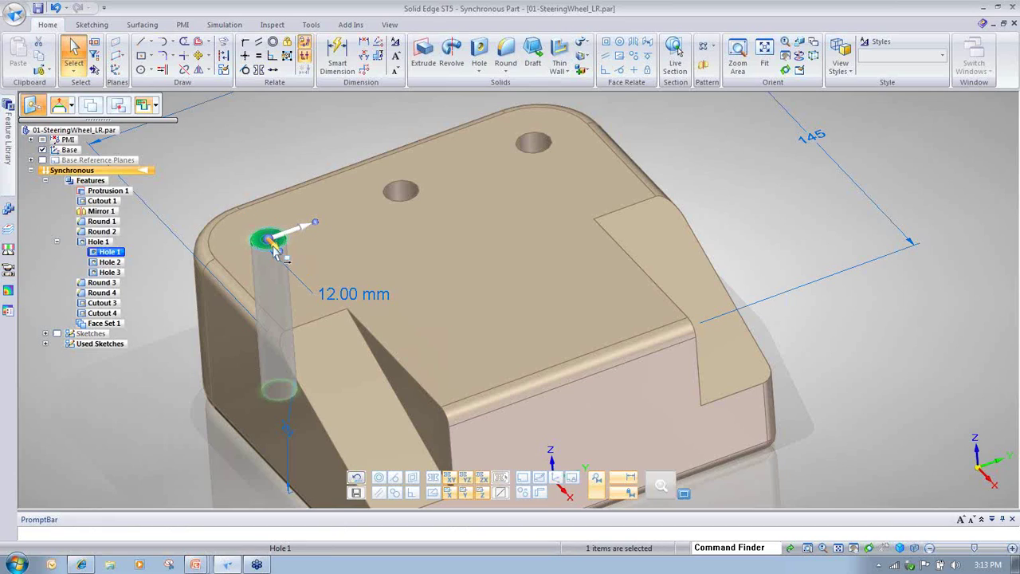
left_click(270, 241)
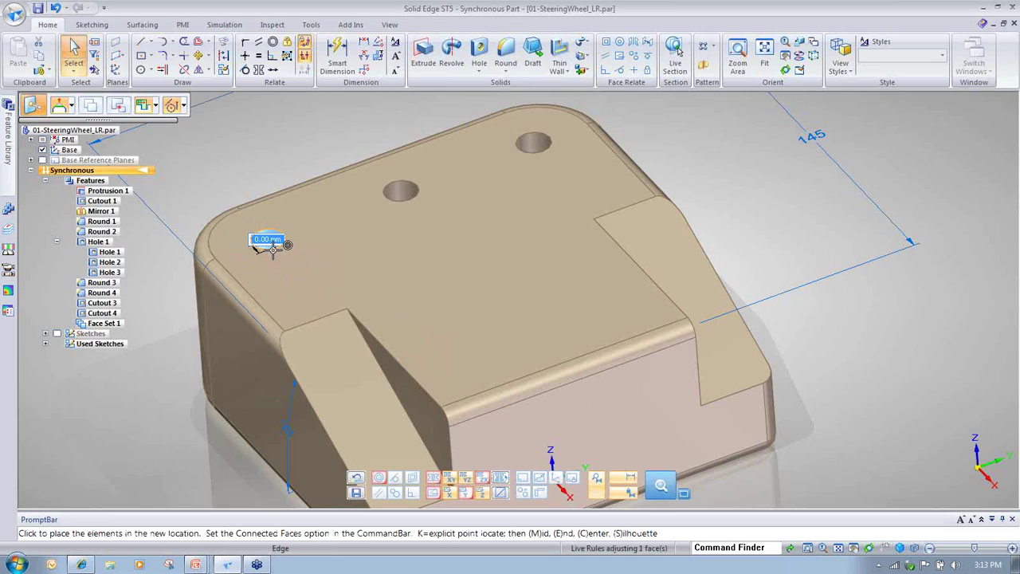
left_click(273, 253)
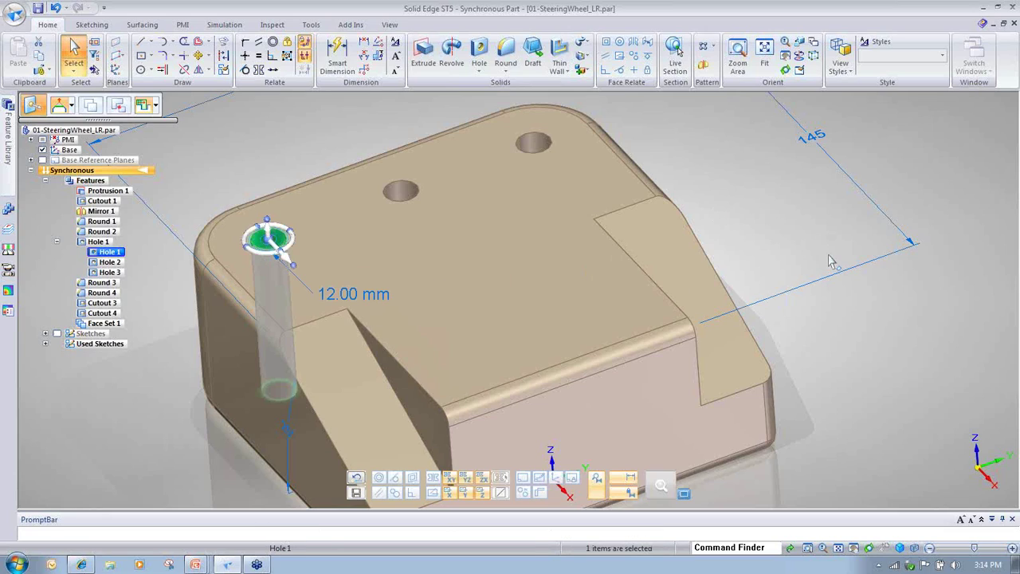
middle_click_drag(663, 249, 299, 199)
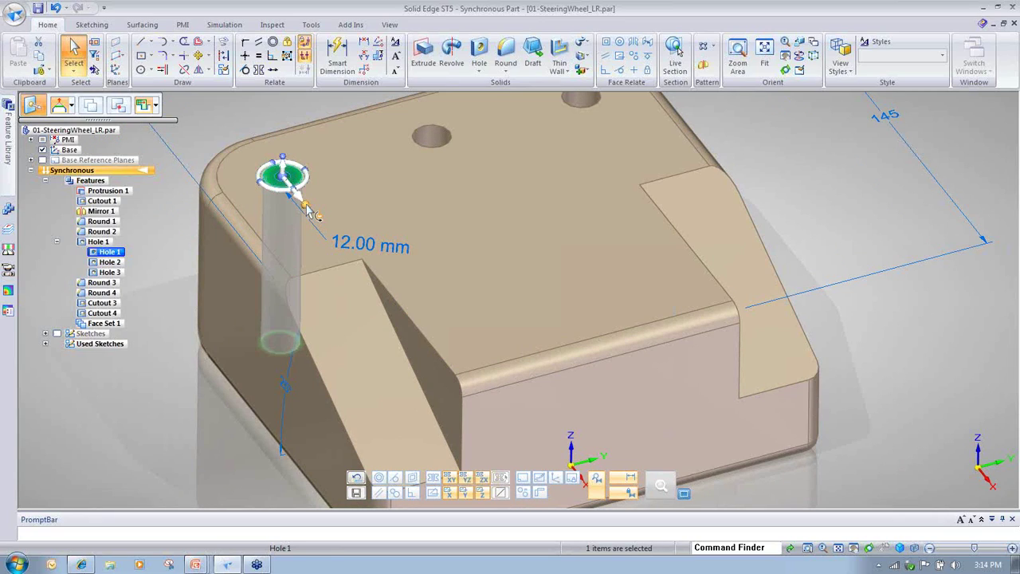
left_click_drag(306, 206, 732, 303)
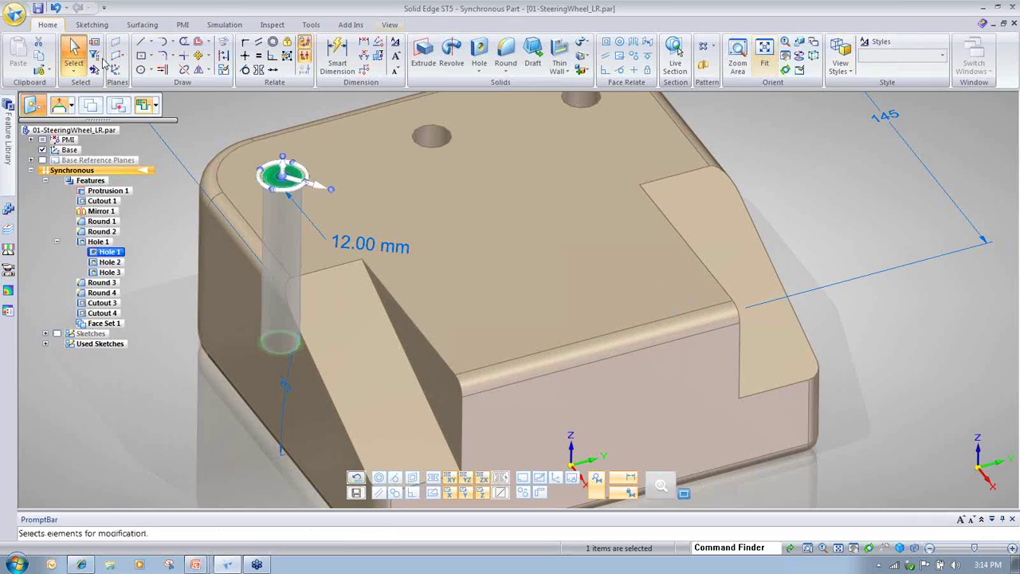
Try moving the hole diagonally along the redirected primary axis and return it to its starting point
left_click(317, 191)
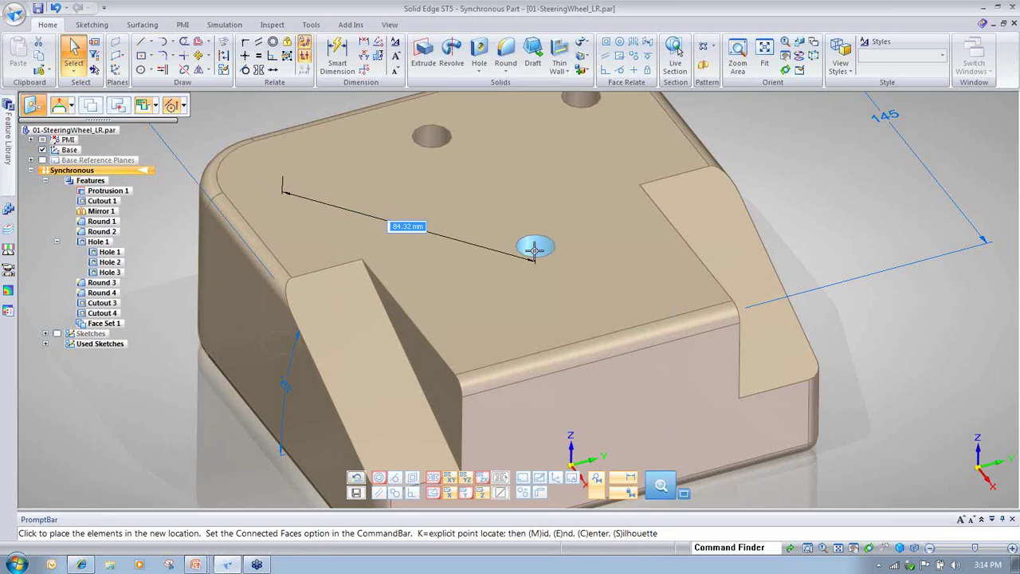
left_click(530, 245)
left_click(281, 175)
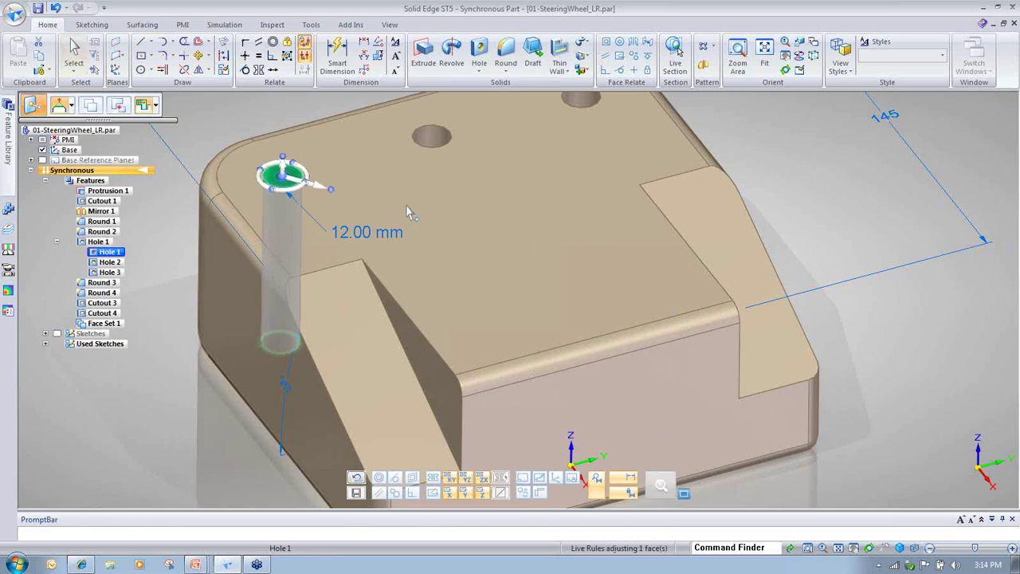
Start moving the hole freely in the tool plane, with the live rules for concentric and tangent faces turned on
left_click(274, 181)
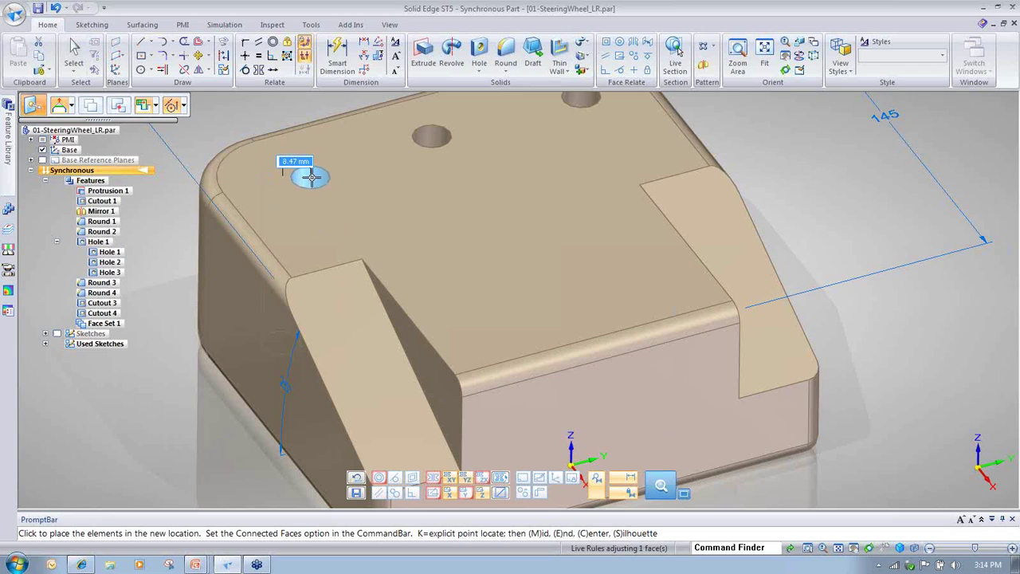
left_click(311, 177)
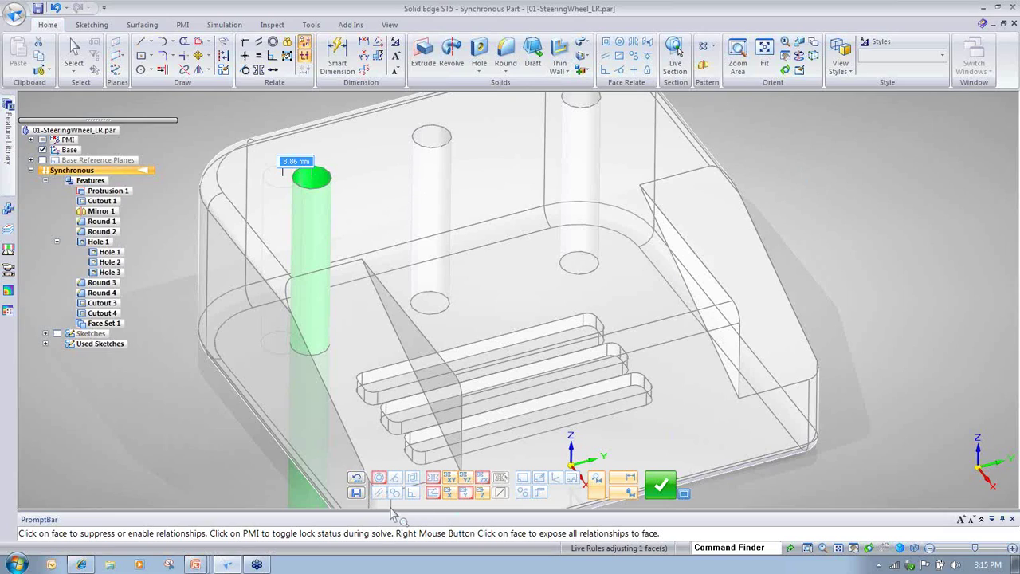
left_click(379, 480)
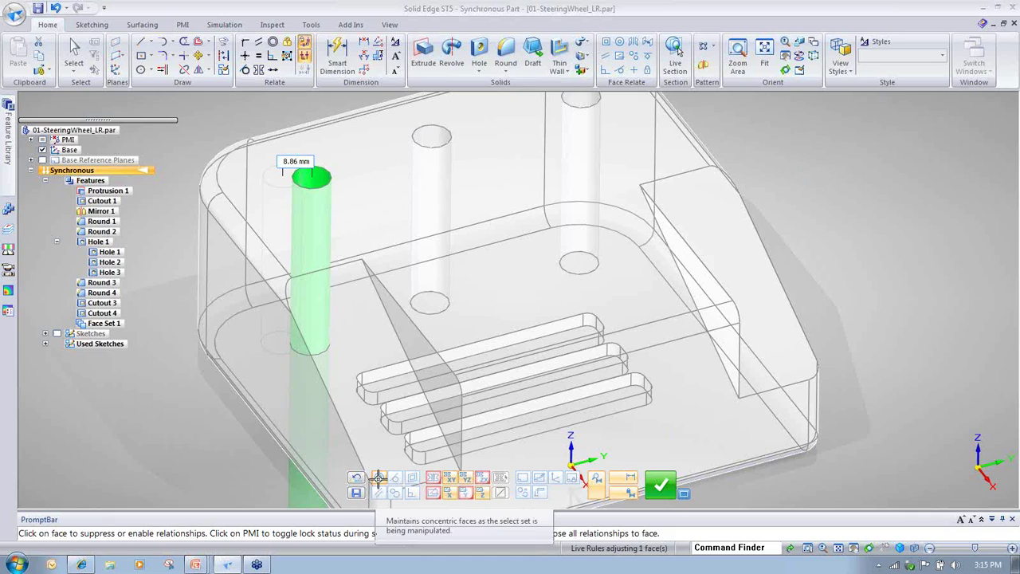
left_click(394, 478)
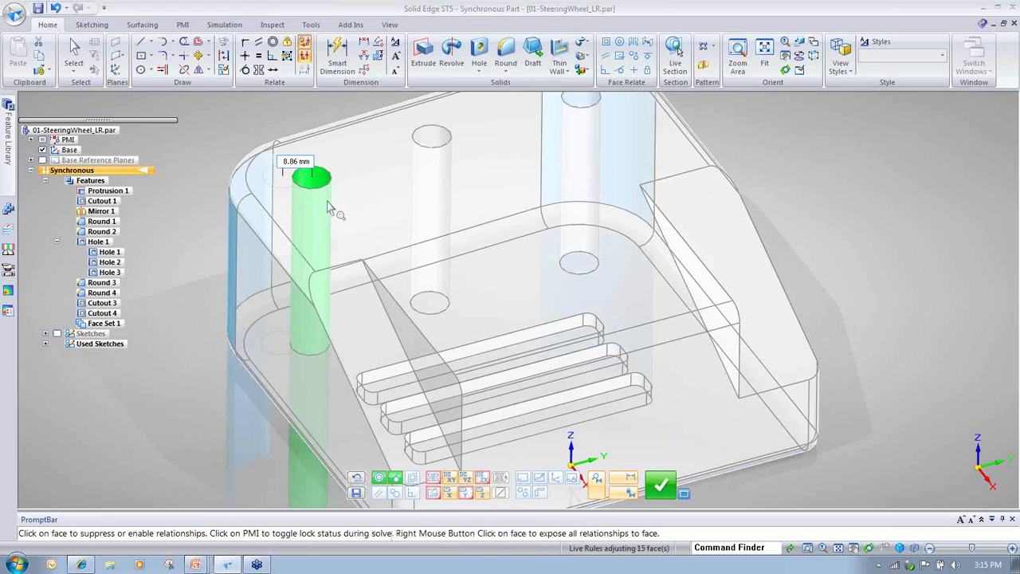
left_click(658, 486)
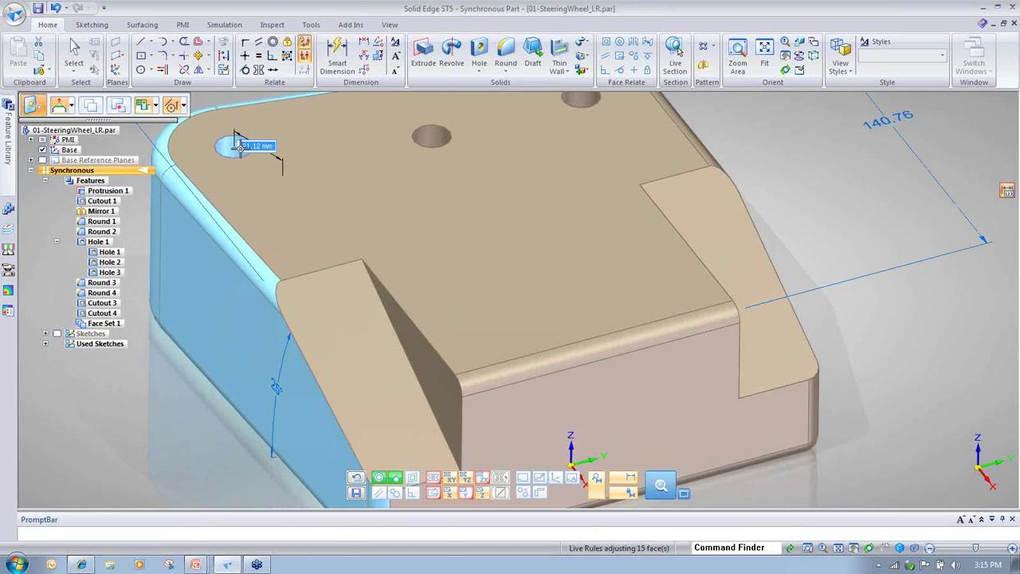
Add the live rule for symmetry about the base reference planes and continue moving the hole
scroll(239, 155, "down", 5)
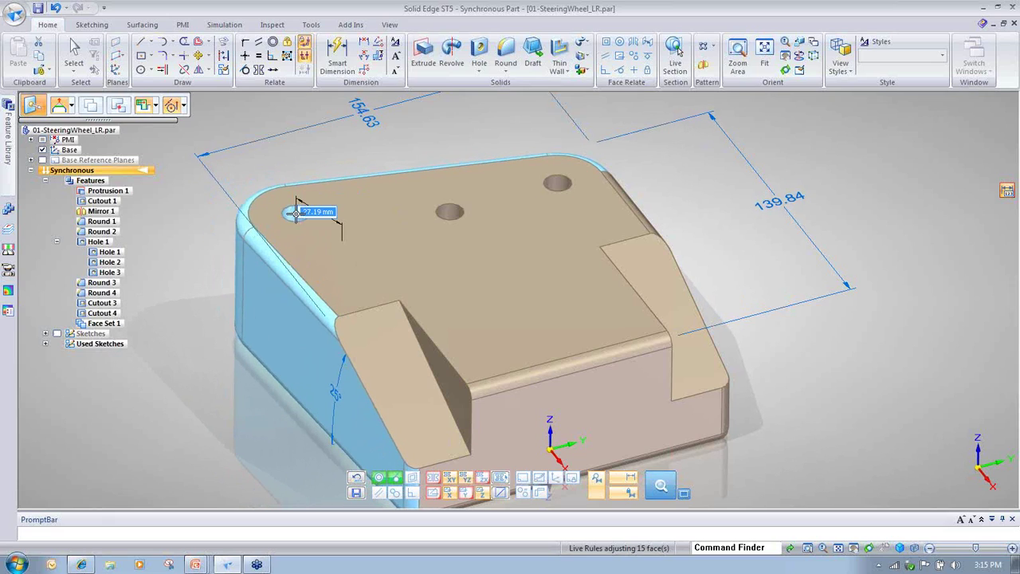
left_click(296, 213)
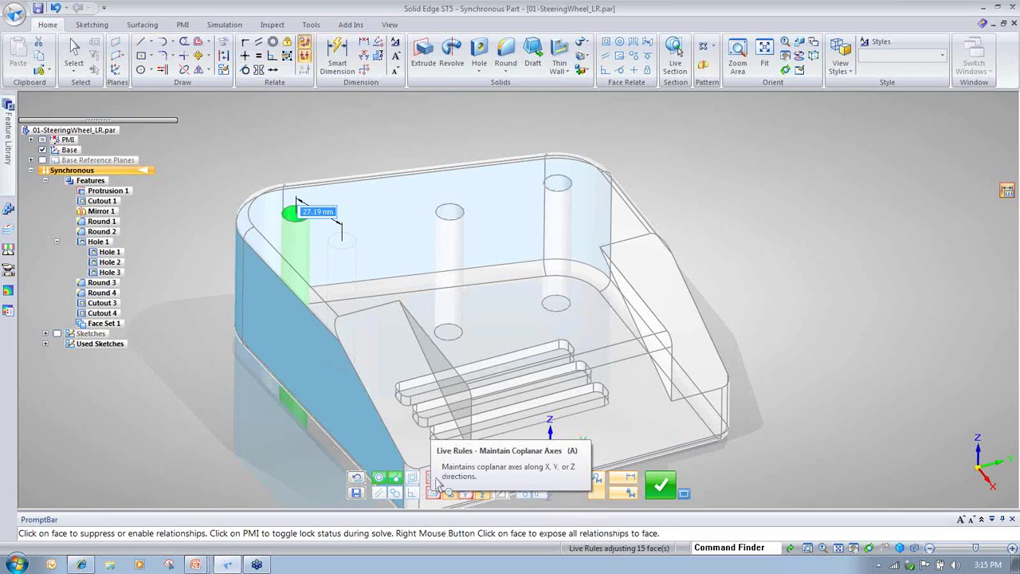
left_click(441, 478)
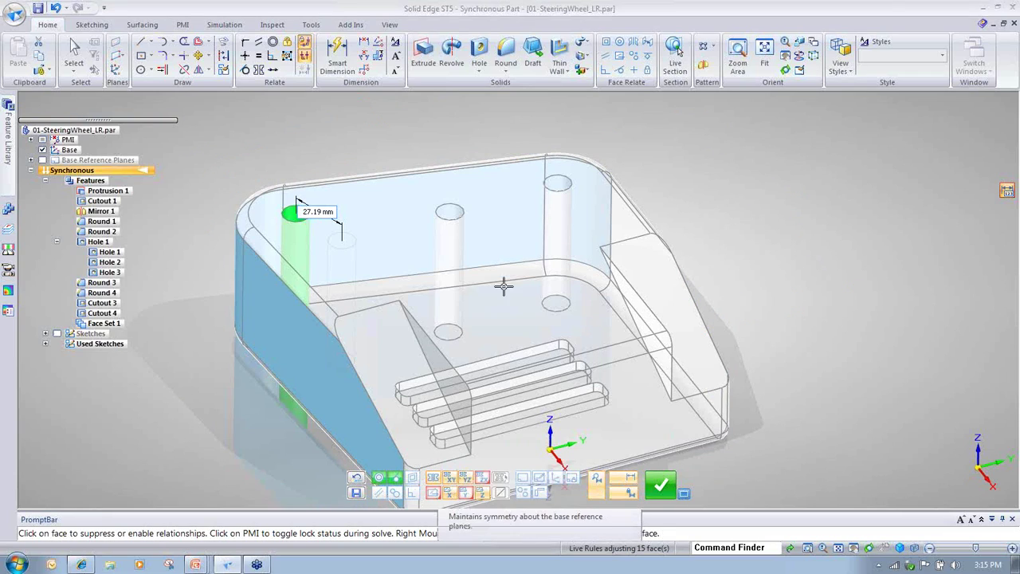
left_click(661, 484)
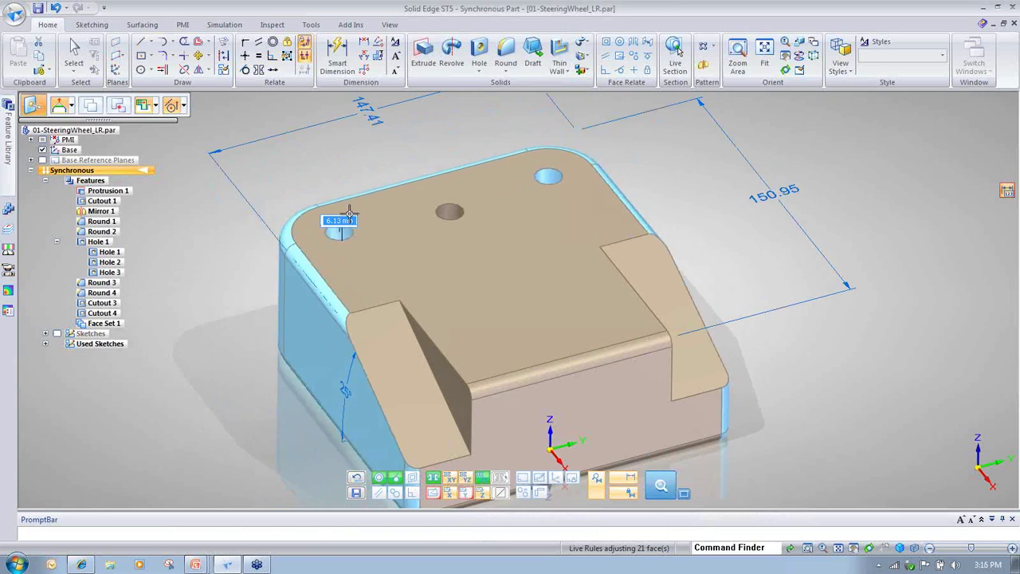
Add the Maintain Coplanar Axes live rule to include the middle hole in the move
left_click_drag(260, 180, 269, 210)
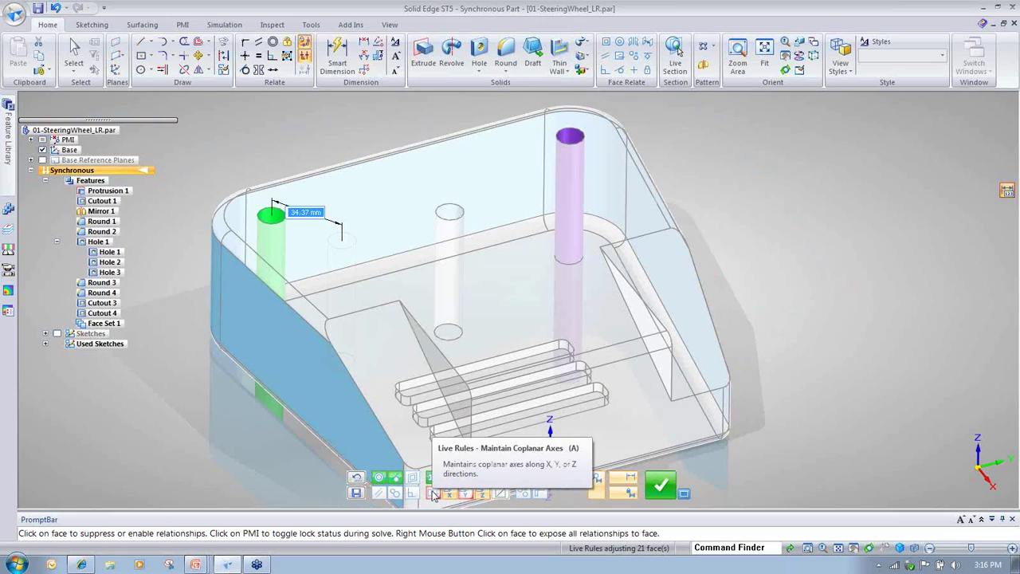
left_click(445, 217)
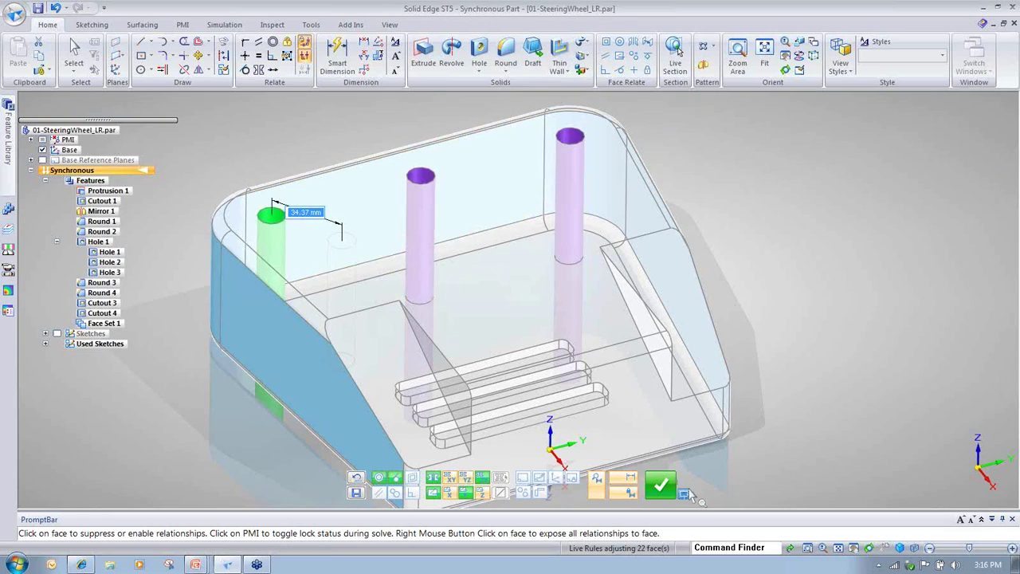
key("v")
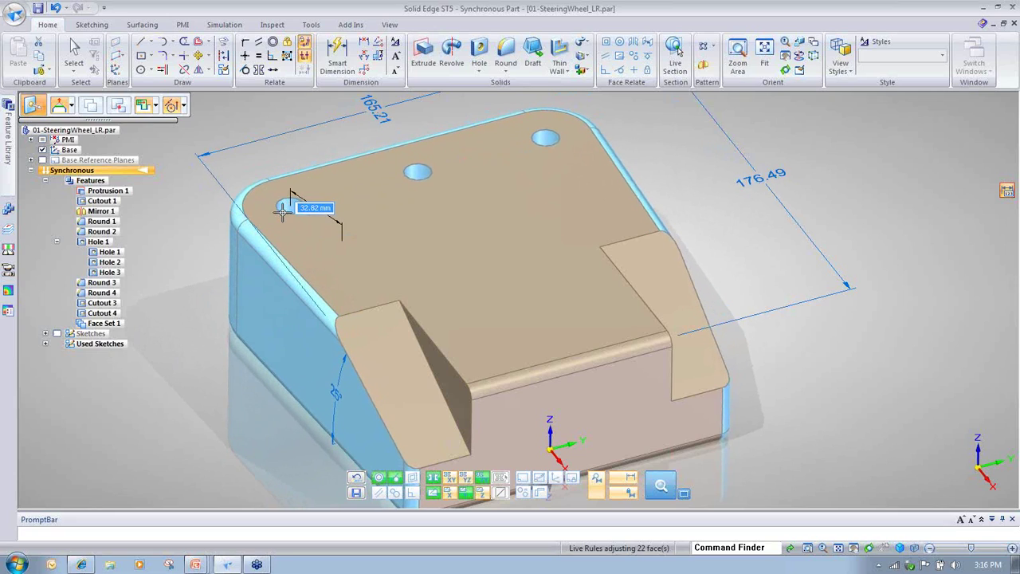
Turn on the live rule keeping faces orthogonal to the base, place the hole about 27 mm from its origin, and clear the selection
left_click(274, 213)
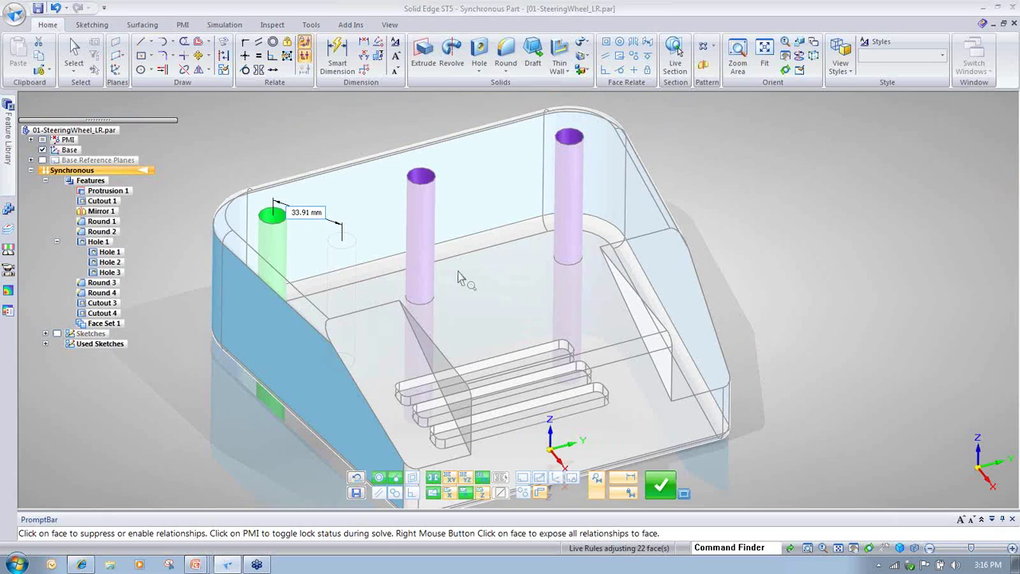
left_click(661, 486)
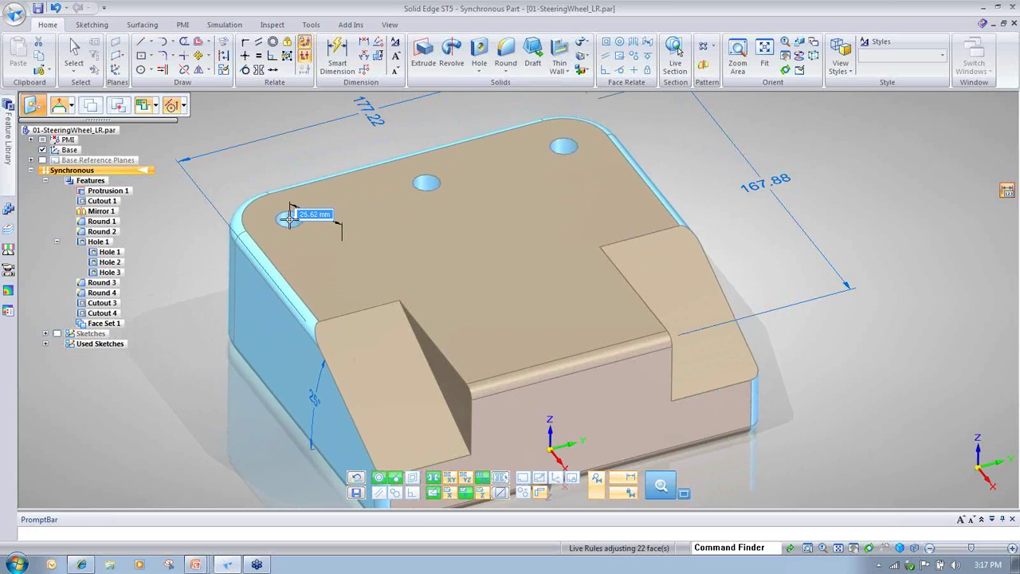
left_click(551, 258)
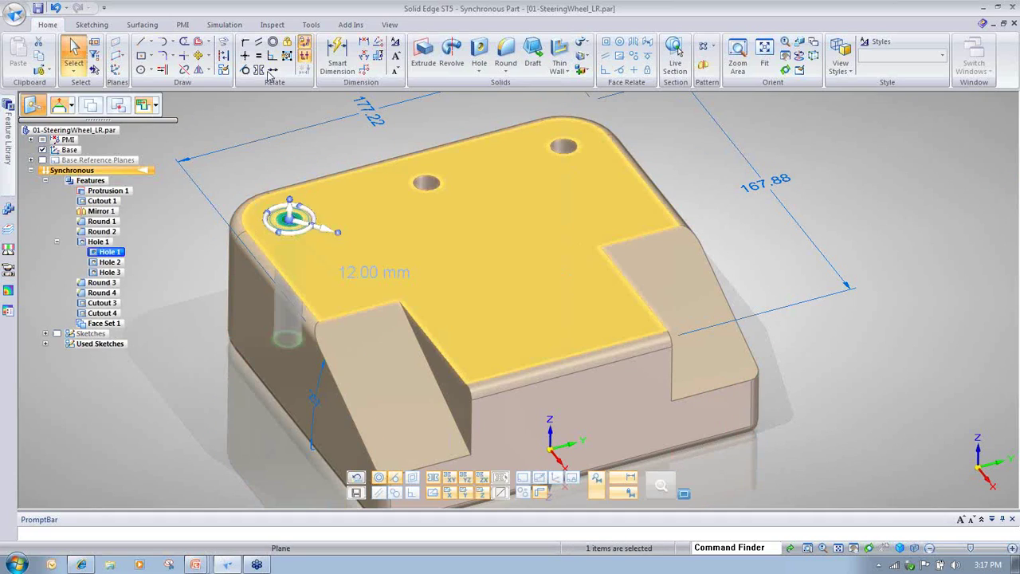
left_click(952, 198)
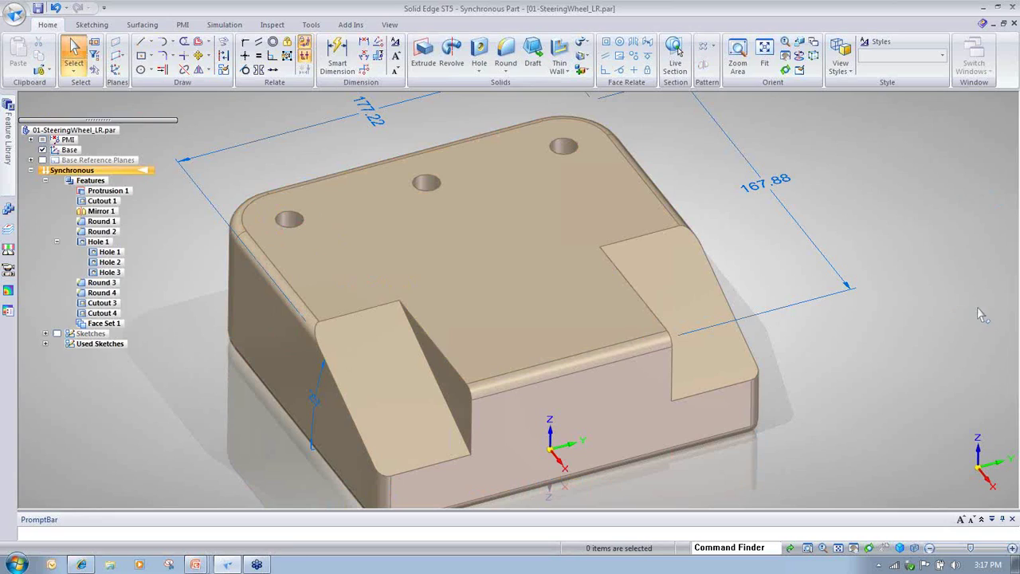
Try each edit direction for the part's overall width dimension, choose both sides, and set the width to 160 mm
middle_click_drag(946, 330, 948, 309)
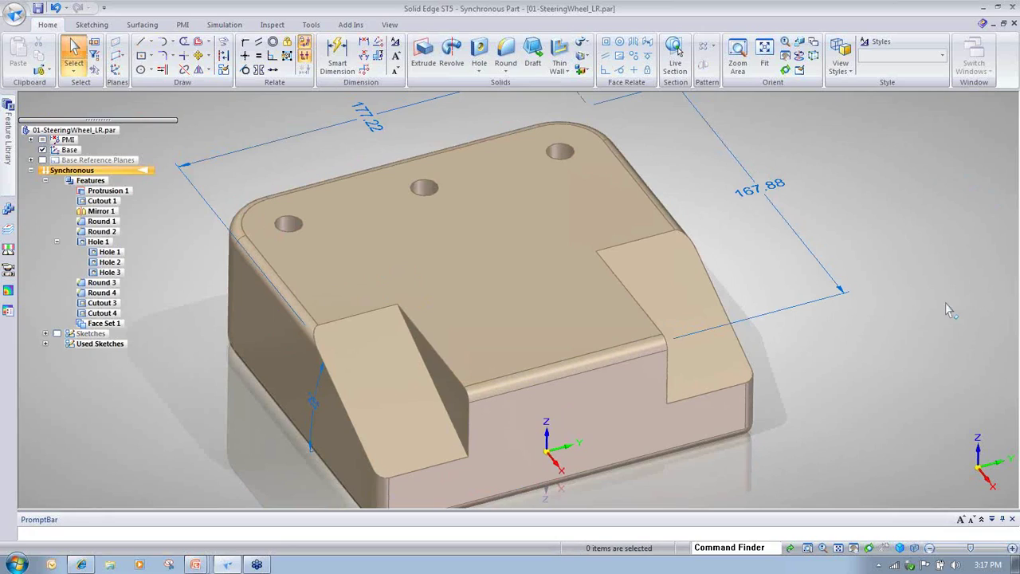
middle_click_drag(948, 310, 888, 325)
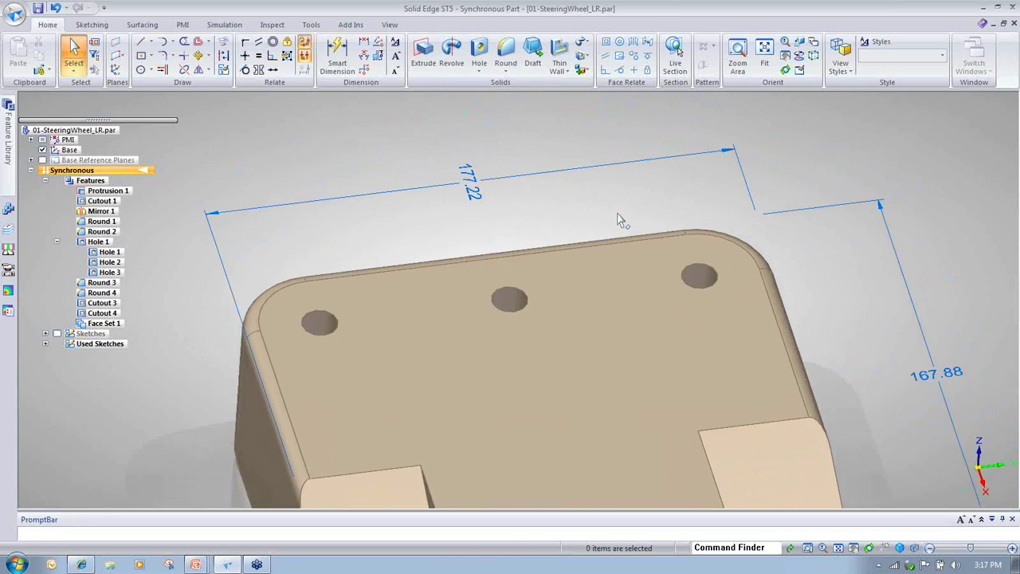
left_click(470, 177)
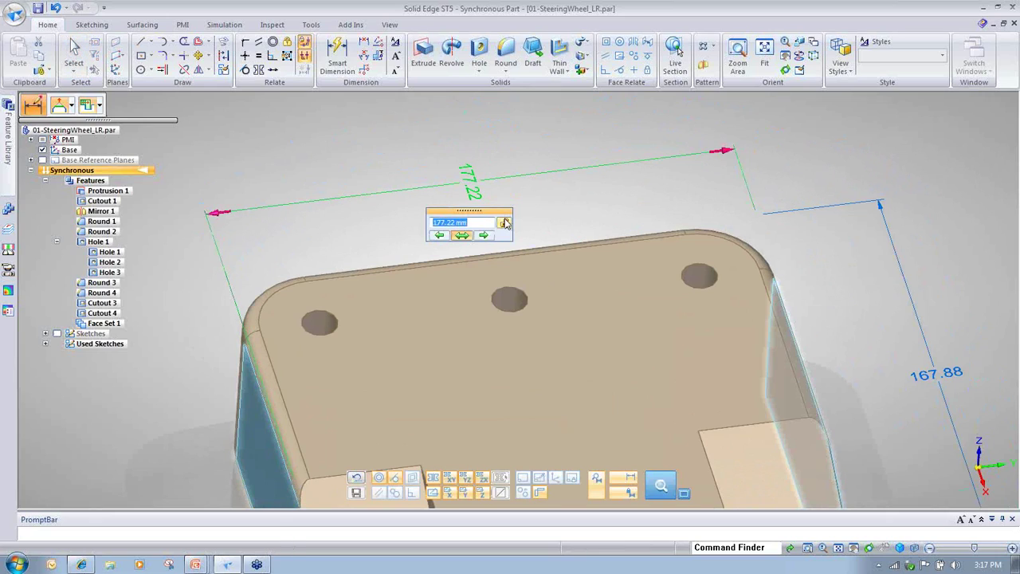
left_click(442, 238)
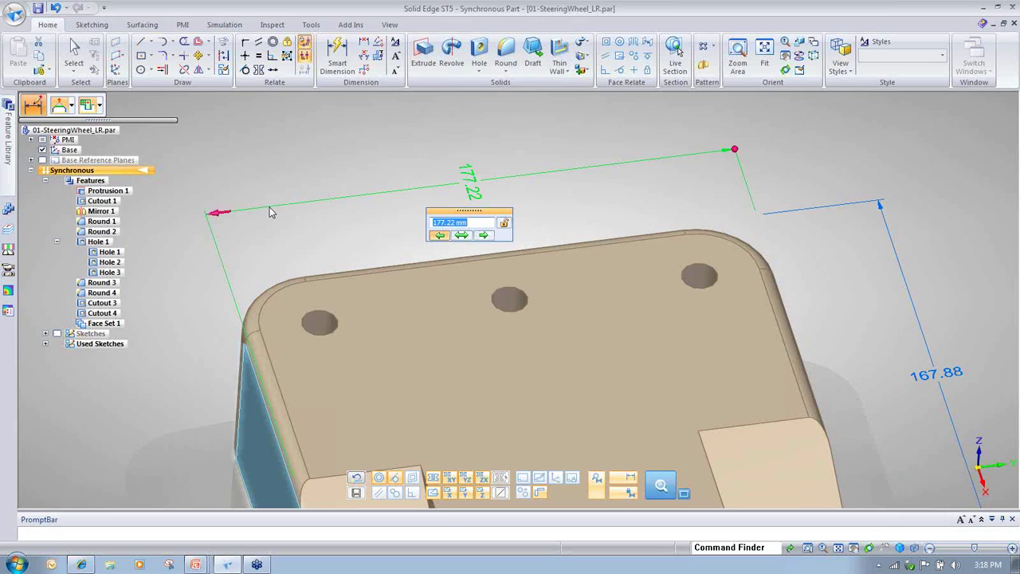
left_click(484, 235)
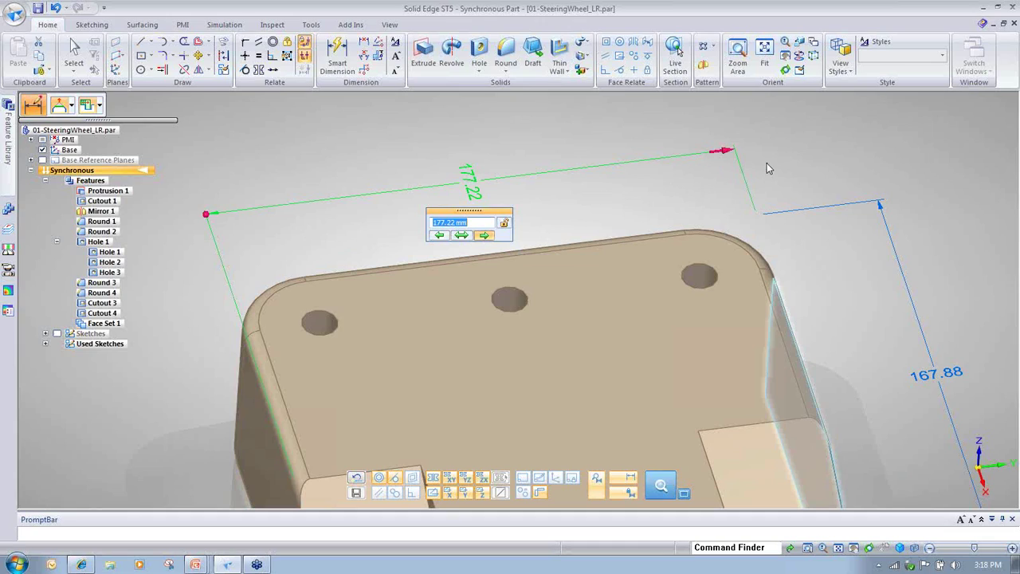
left_click(461, 235)
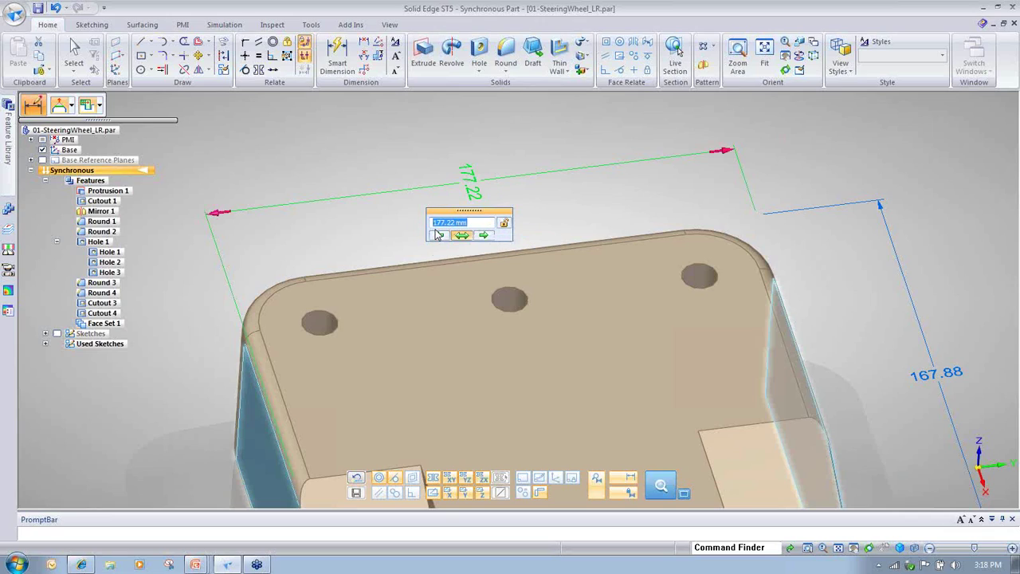
type("160")
key("Return")
key("Escape")
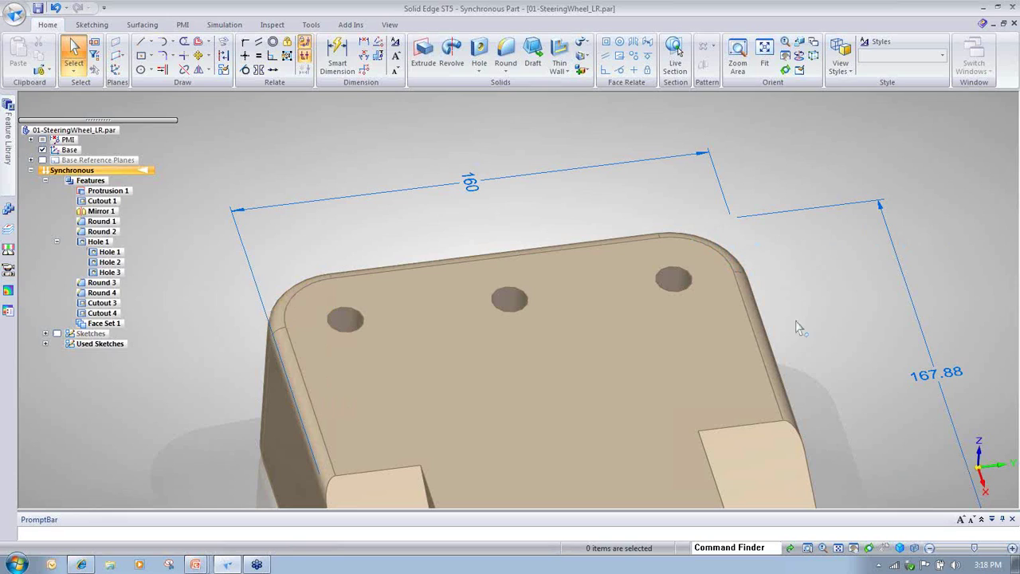
Lock the 160 mm dimension across the part's overall width
middle_click_drag(746, 197, 729, 228)
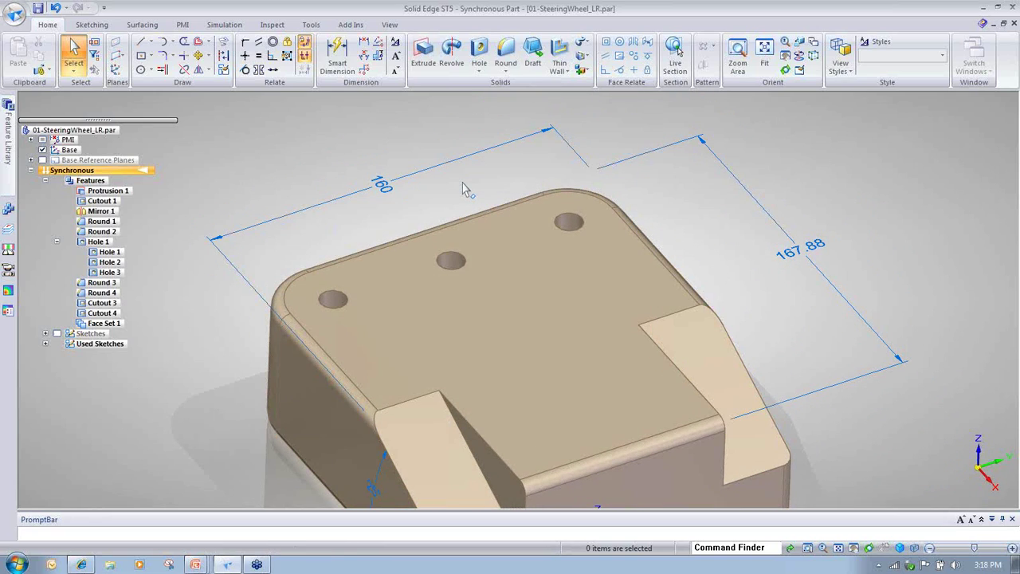
middle_click_drag(464, 188, 476, 186)
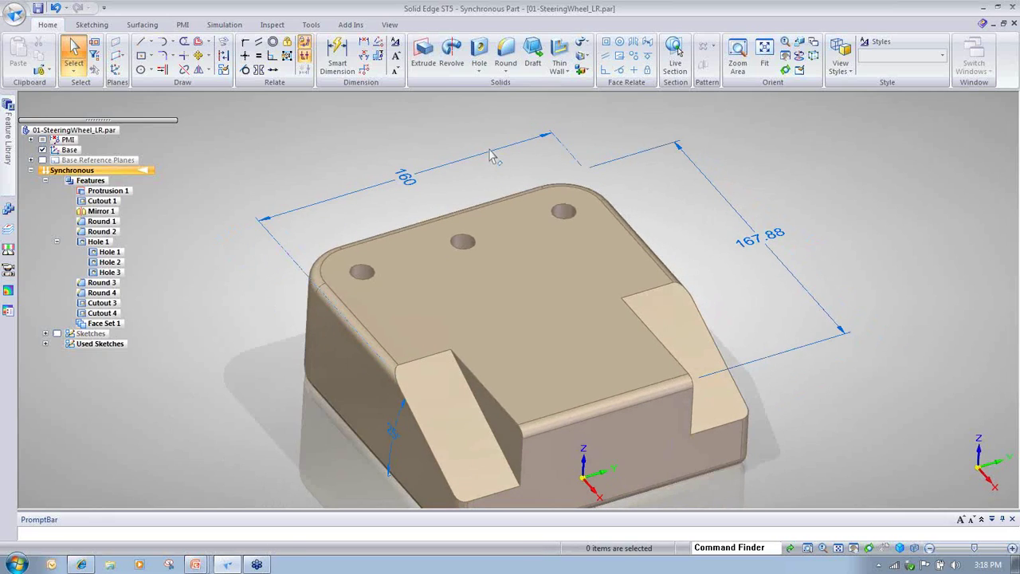
left_click(491, 156)
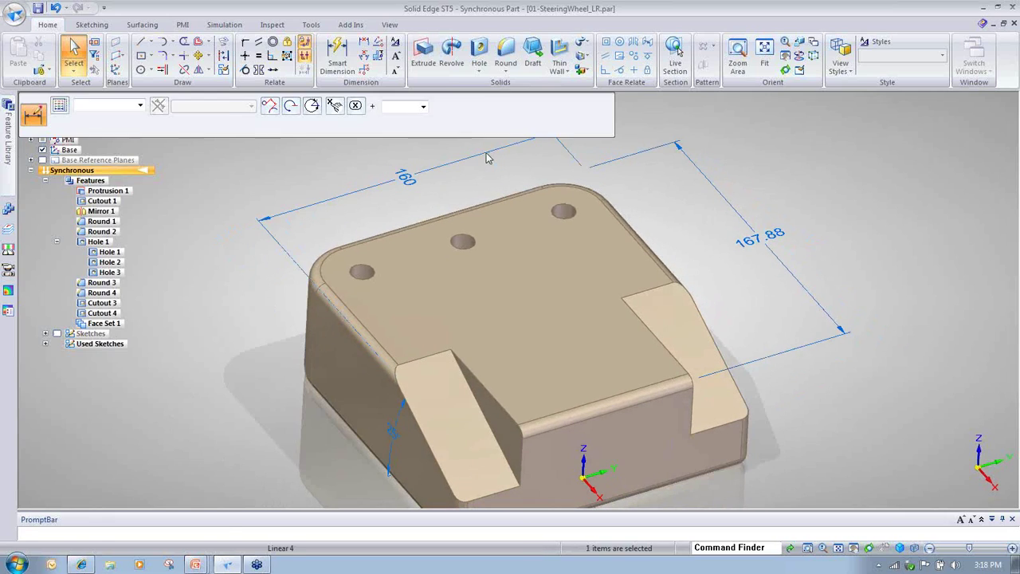
left_click(437, 184)
left_click(408, 180)
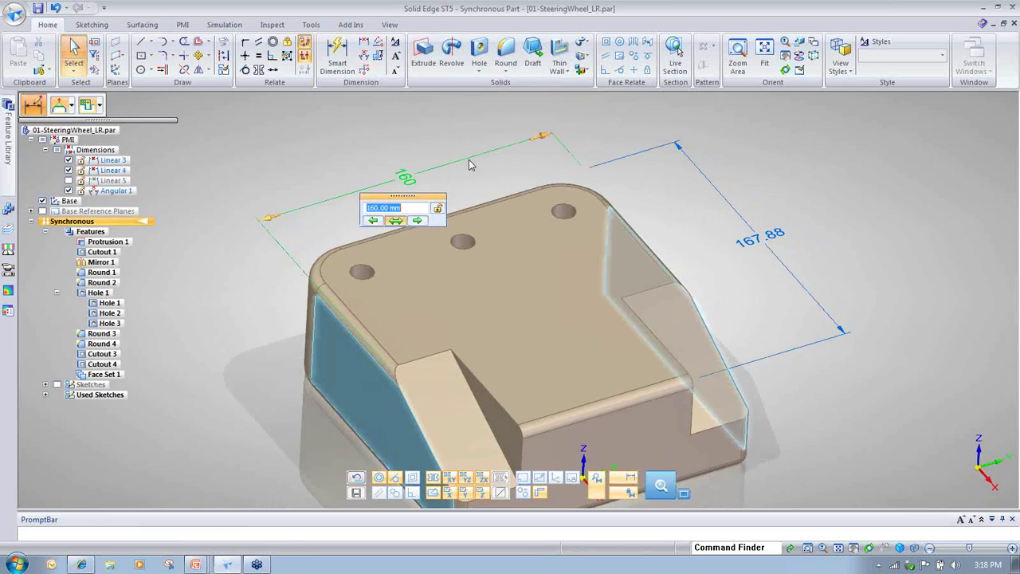
left_click(436, 207)
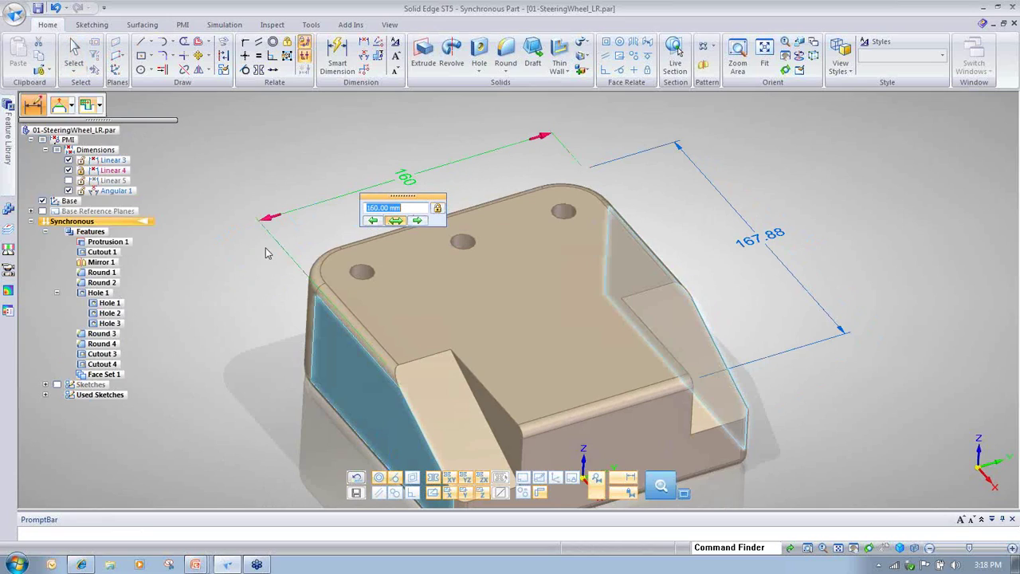
left_click(218, 278)
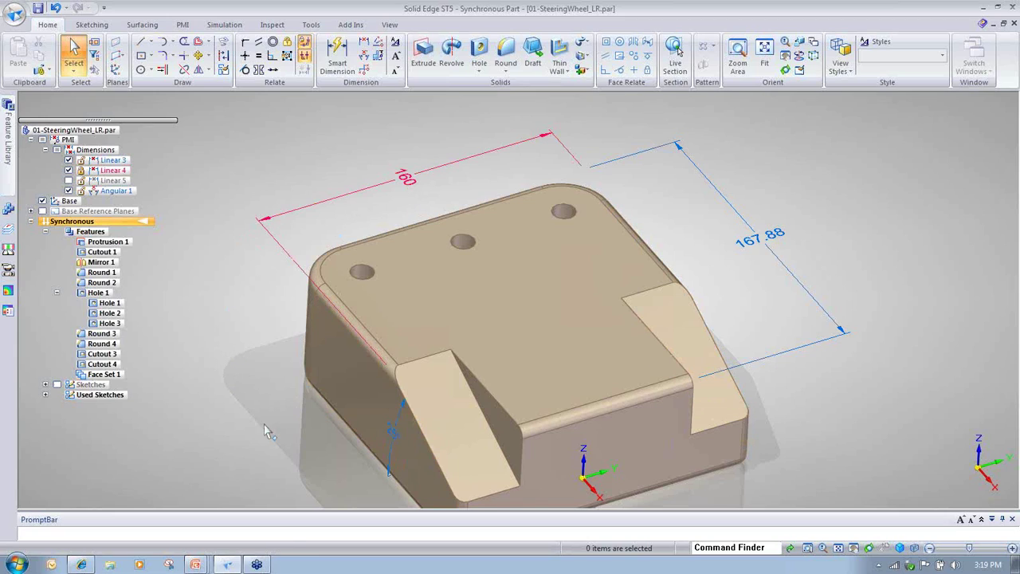
Move the side face beside the angled pocket outward about 49.77 mm against the locked width dimension, entering the Solution Manager
middle_click_drag(267, 430, 351, 366)
left_click(378, 344)
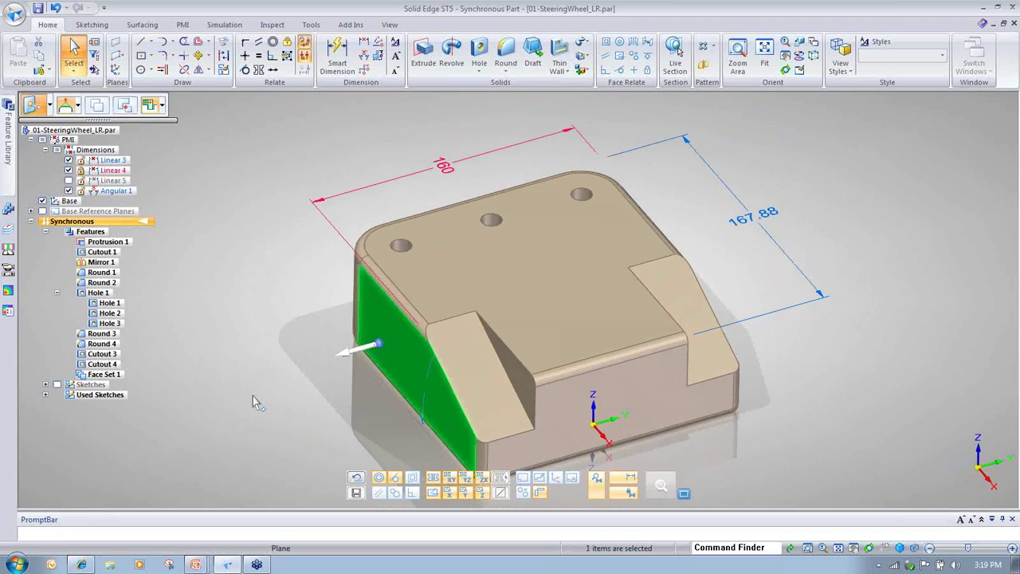
left_click(379, 343)
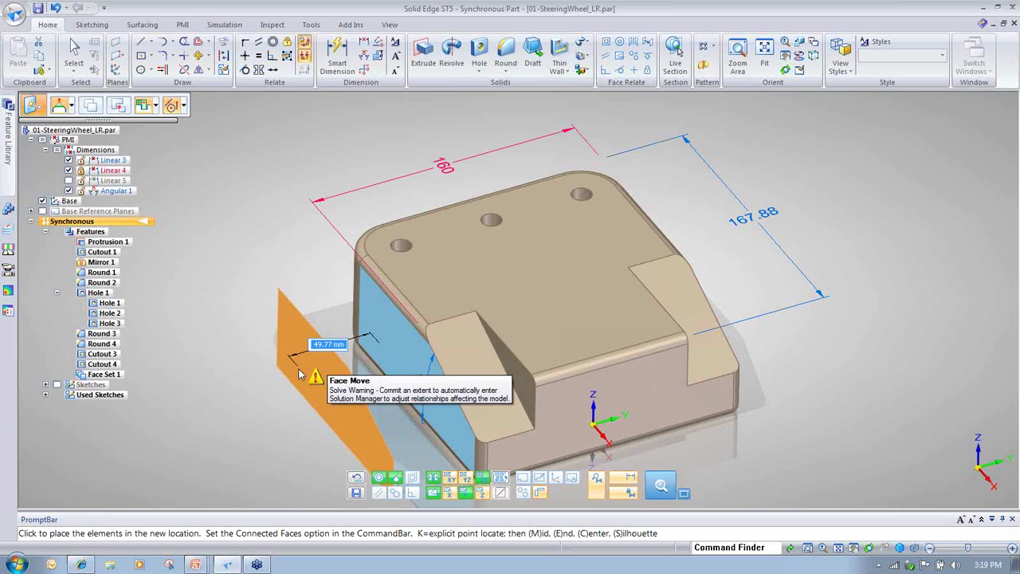
left_click(299, 372)
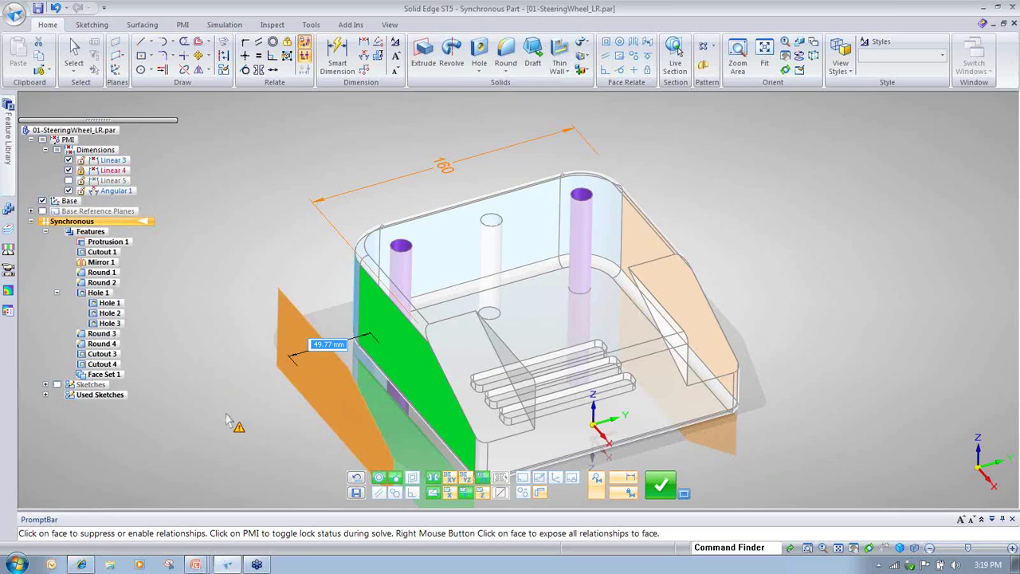
Release the locked width dimension and suppress the symmetry about base planes rule in the Solution Manager, accepting the solution
left_click(427, 172)
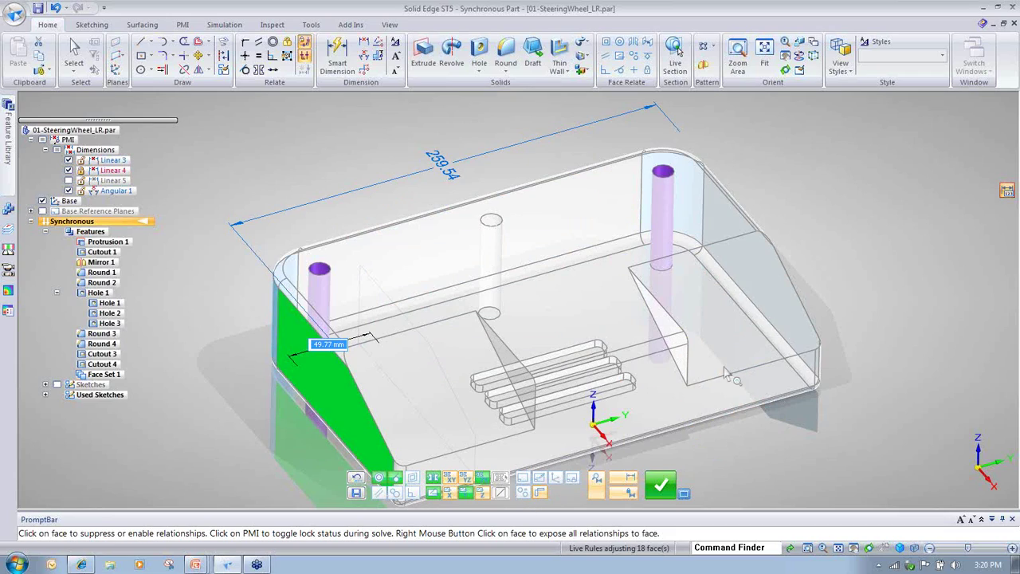
left_click(433, 480)
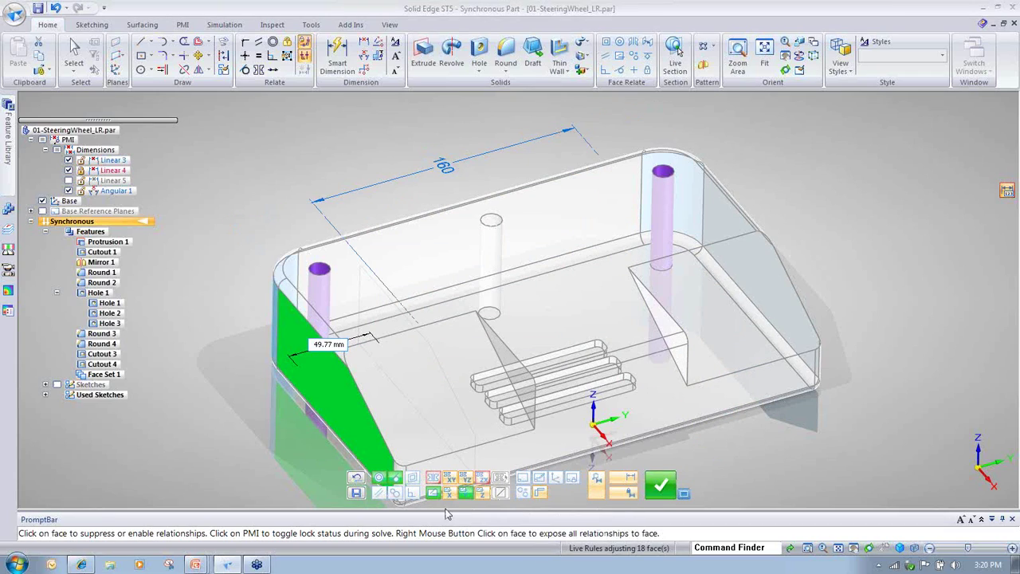
left_click(432, 490)
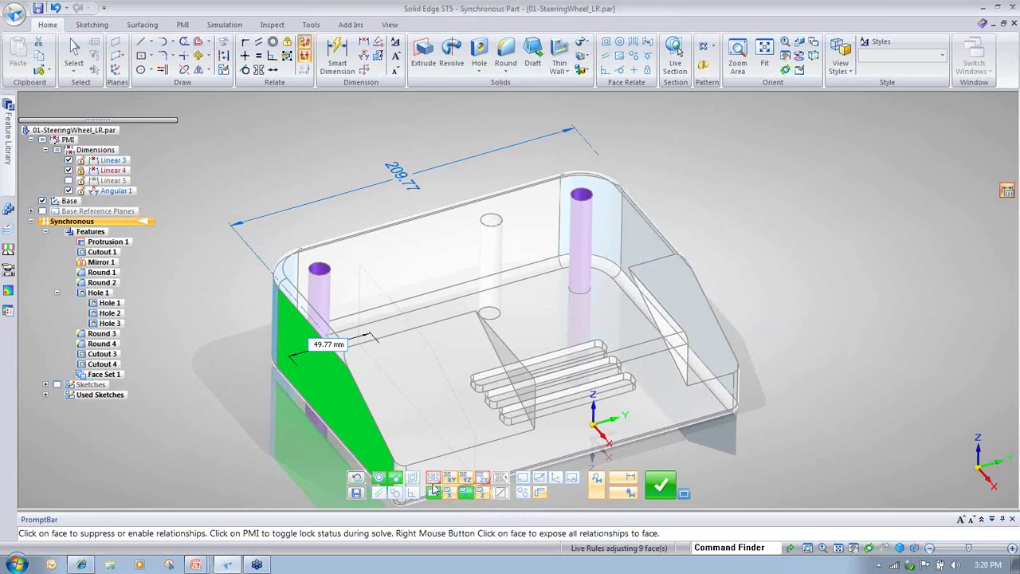
left_click(659, 488)
Restore the live rule for symmetry about the base planes and place the side face about 2.66 mm outward
left_click_drag(347, 390, 384, 442)
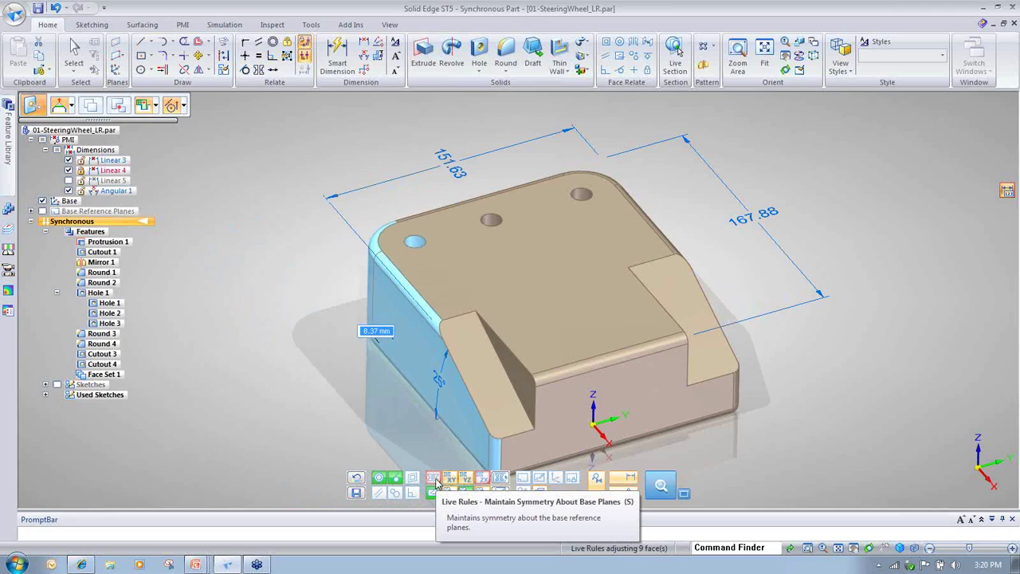
left_click(434, 477)
left_click_drag(412, 387, 387, 394)
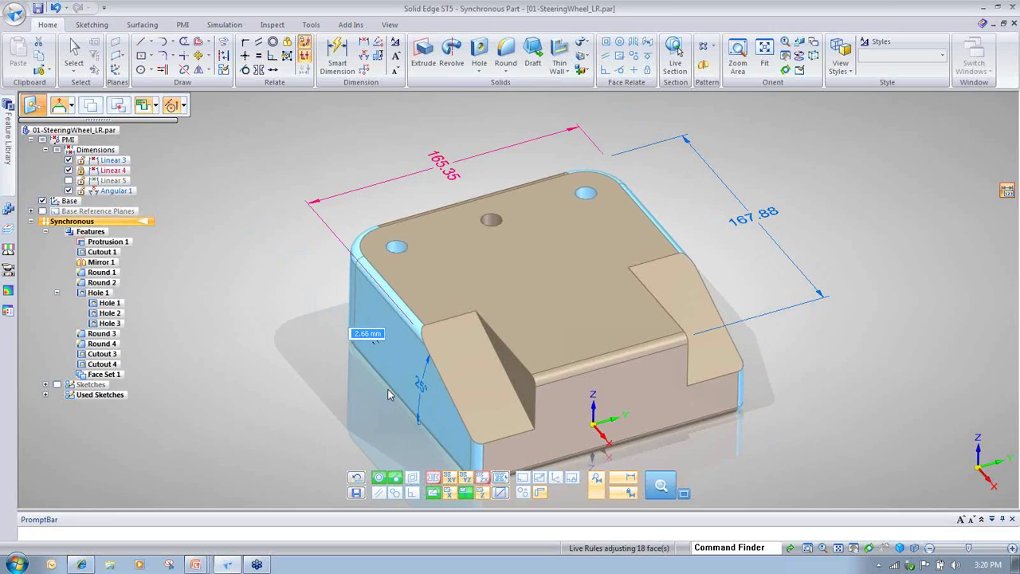
left_click(388, 389)
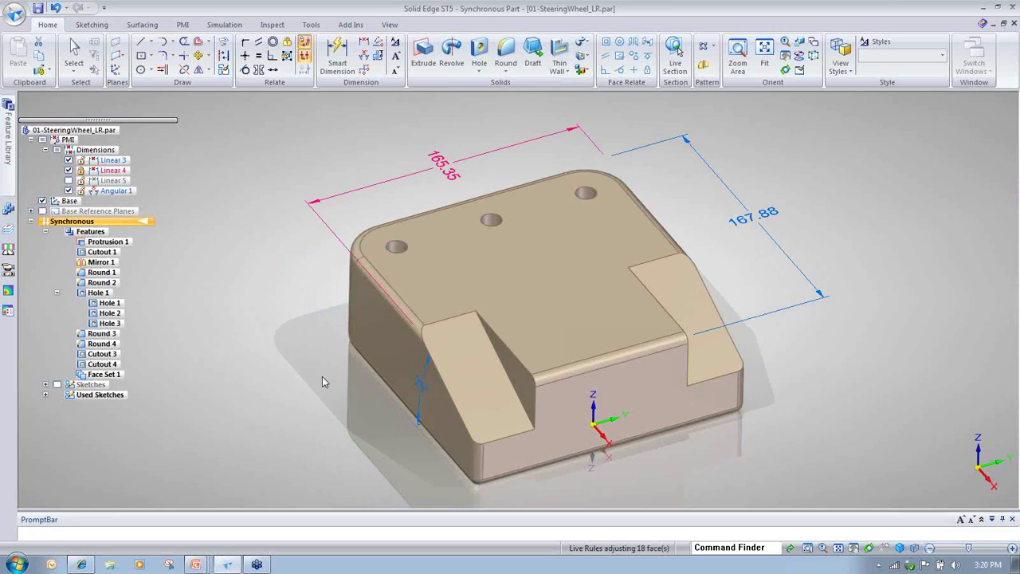
Unlock the part's overall width dimension and clear the selection
left_click(522, 146)
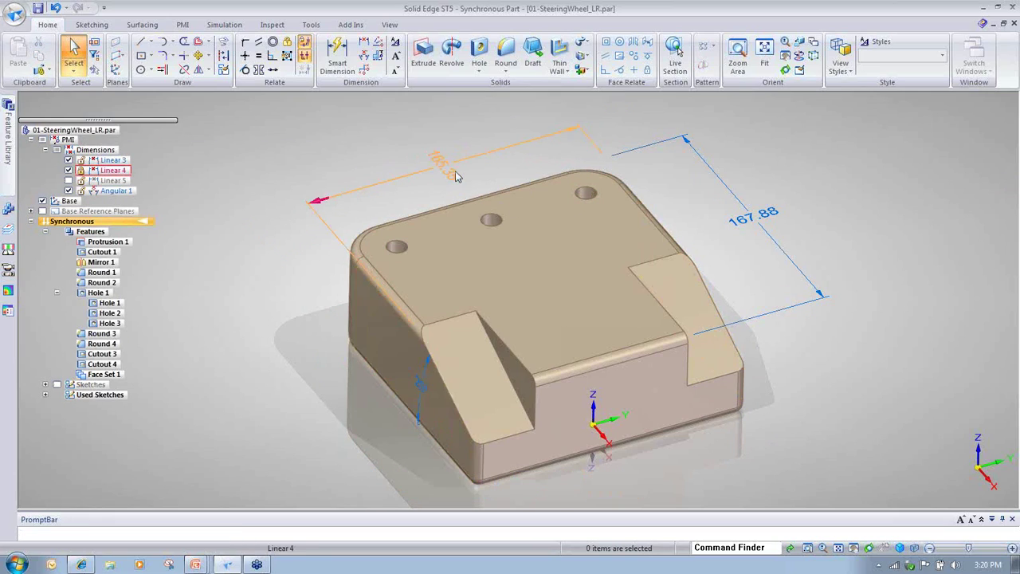
left_click(451, 168)
left_click(472, 204)
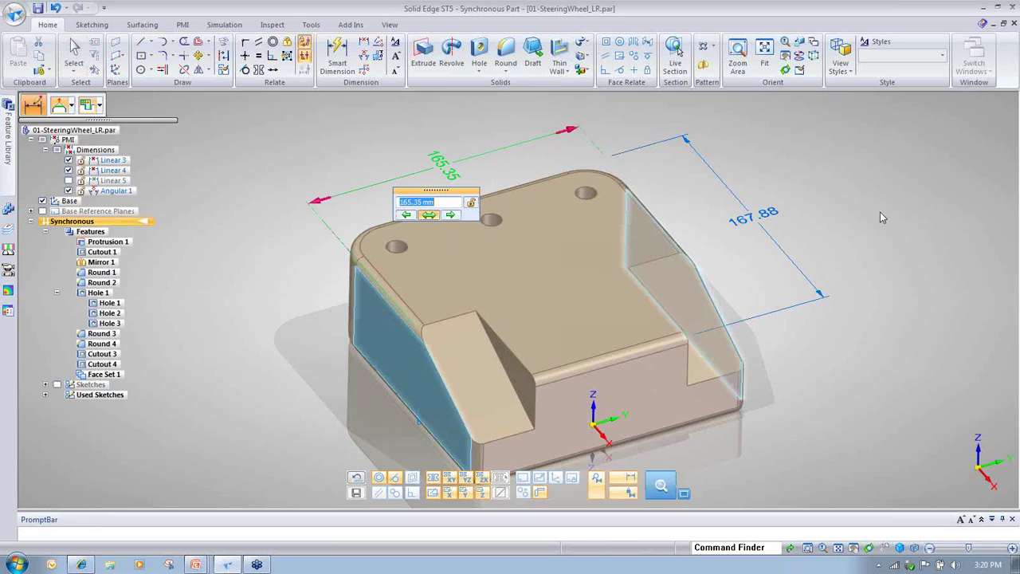
left_click(886, 289)
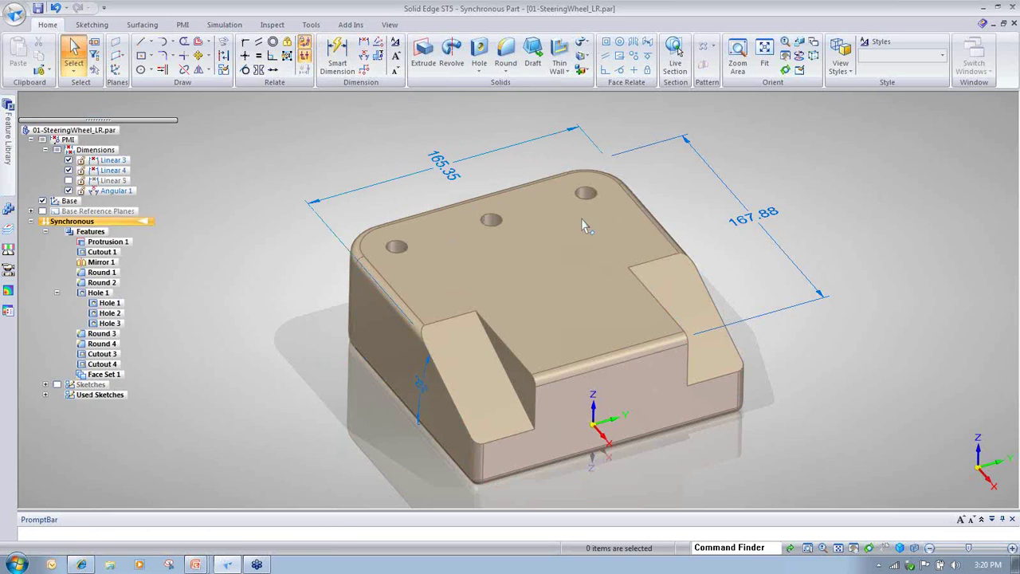
Expand the part's sketches, select Sketch 6 and make it visible
middle_click_drag(952, 303, 735, 390)
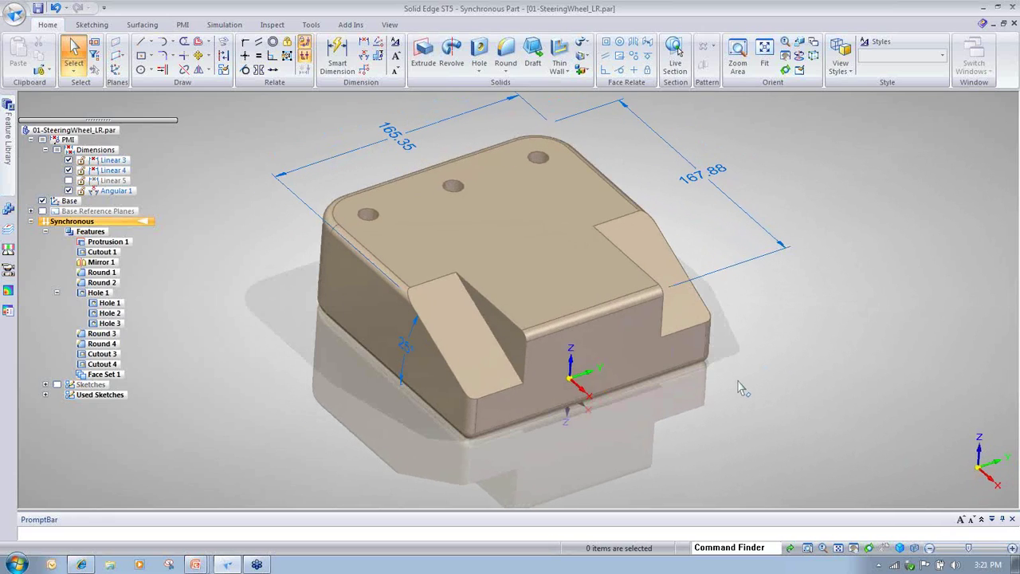
left_click(46, 394)
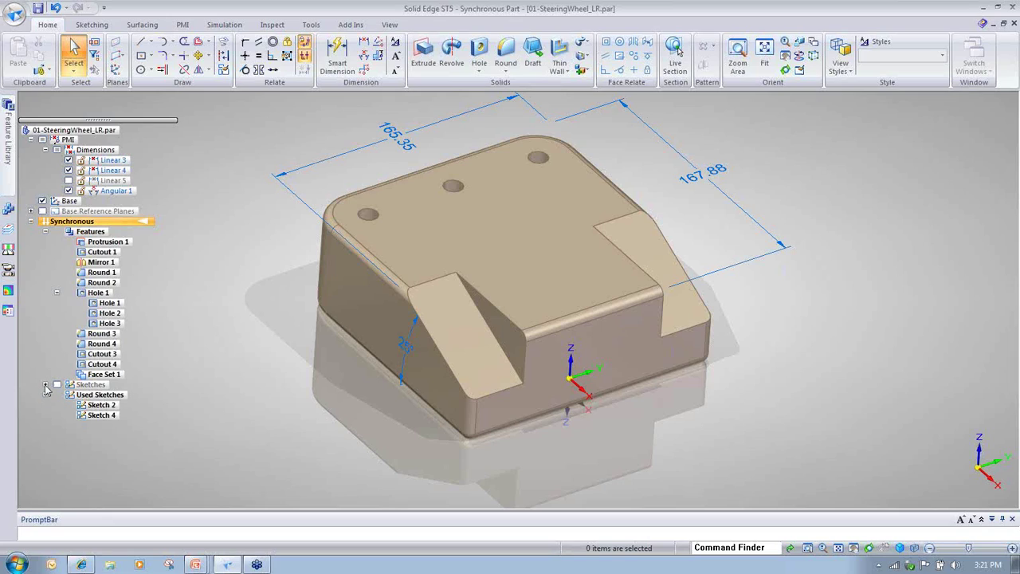
left_click(45, 385)
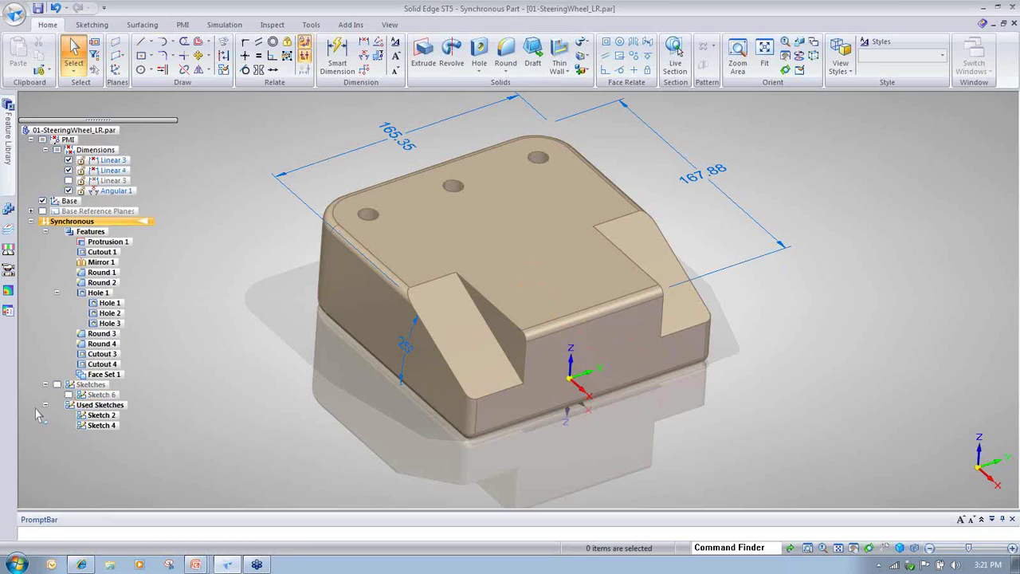
left_click(45, 405)
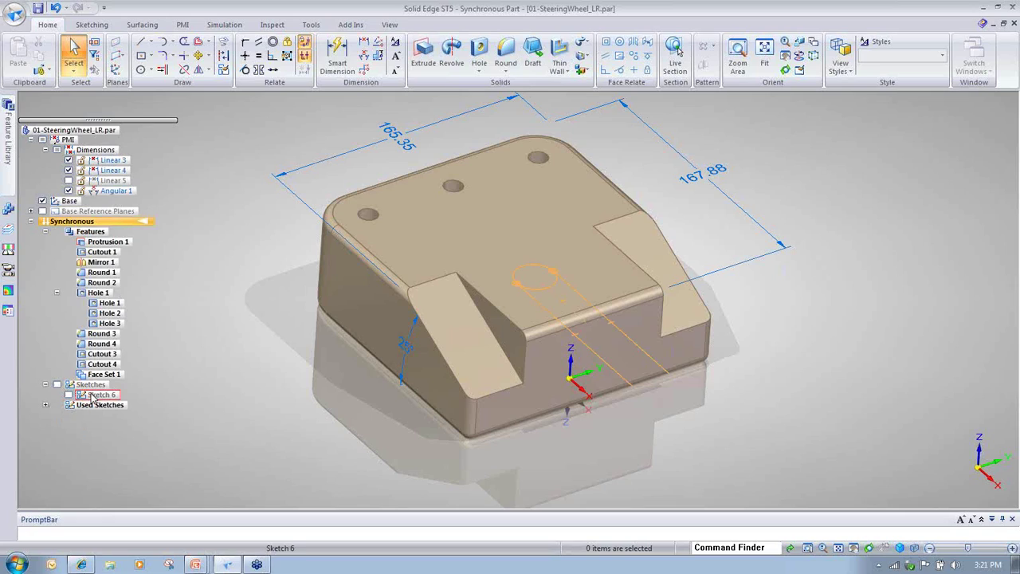
left_click(100, 394)
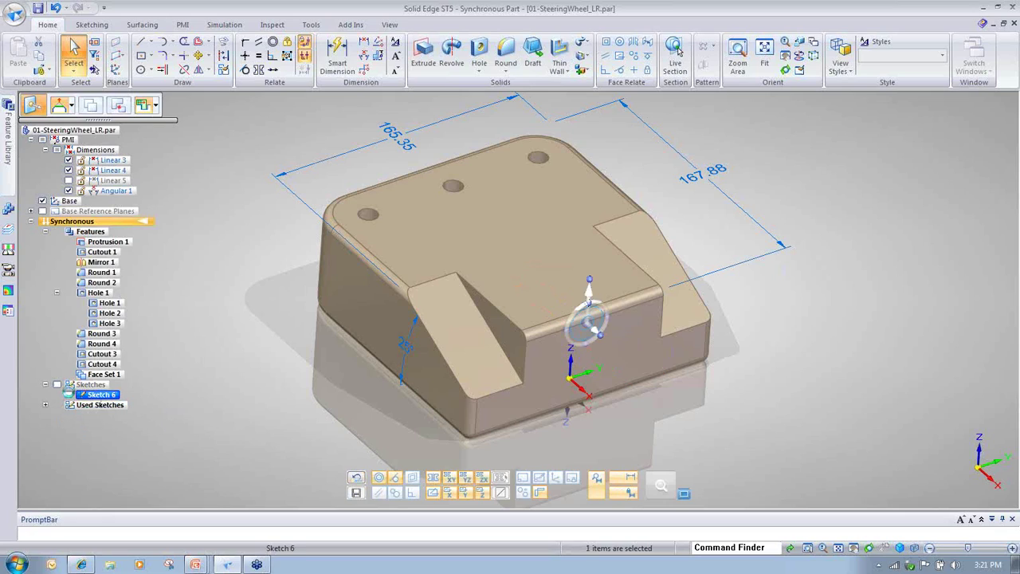
left_click(68, 395)
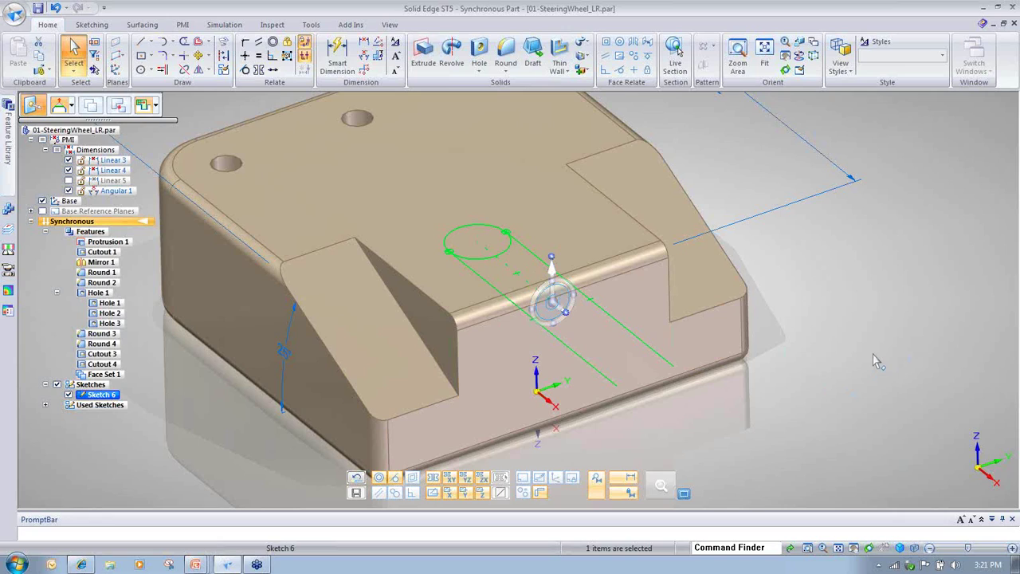
Move Sketch 6 up 12 mm to a vertex of the part's upper face and clear the selection
middle_click_drag(873, 355, 866, 352)
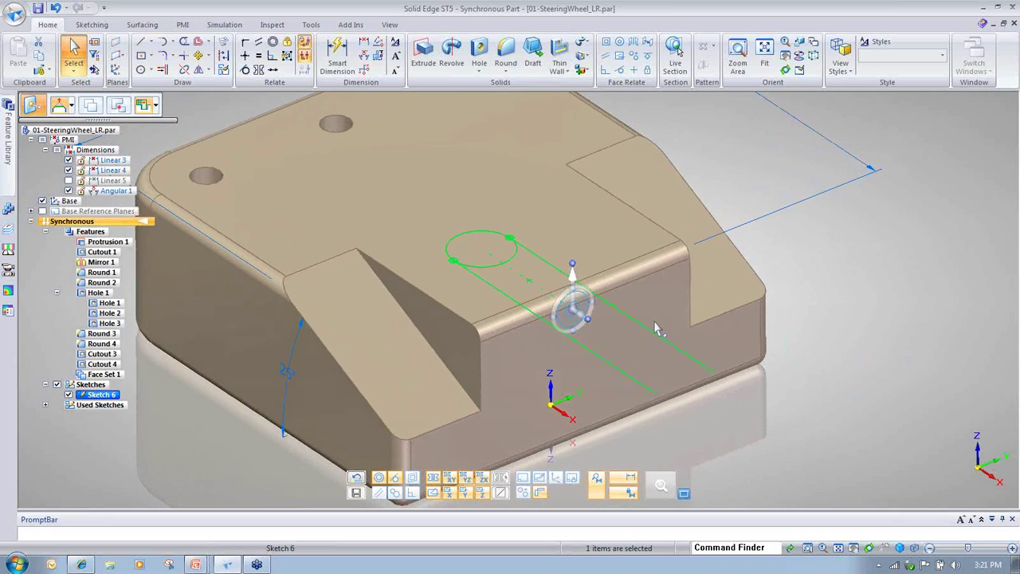
left_click(574, 279)
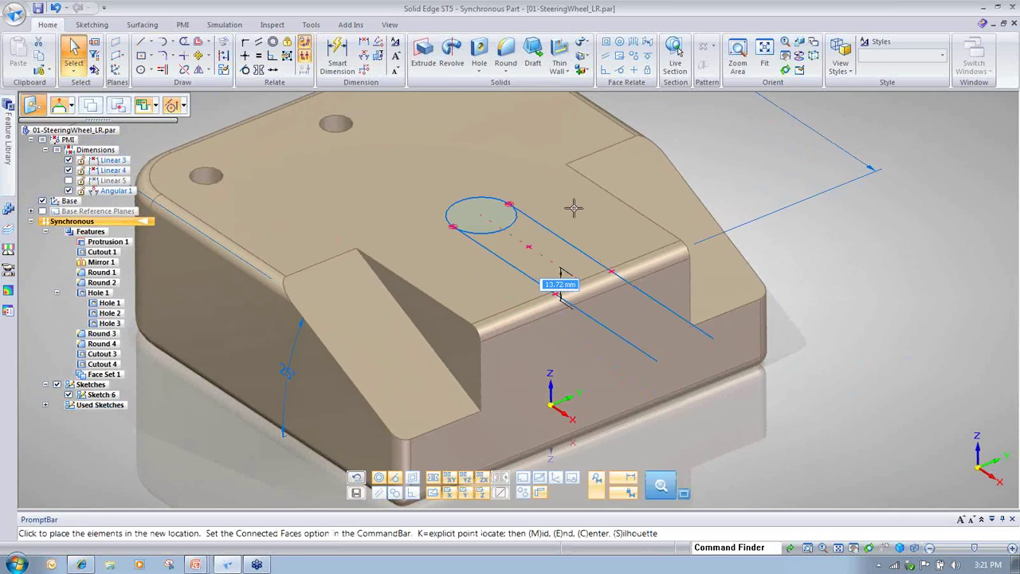
middle_click_drag(577, 156, 563, 191, "shift")
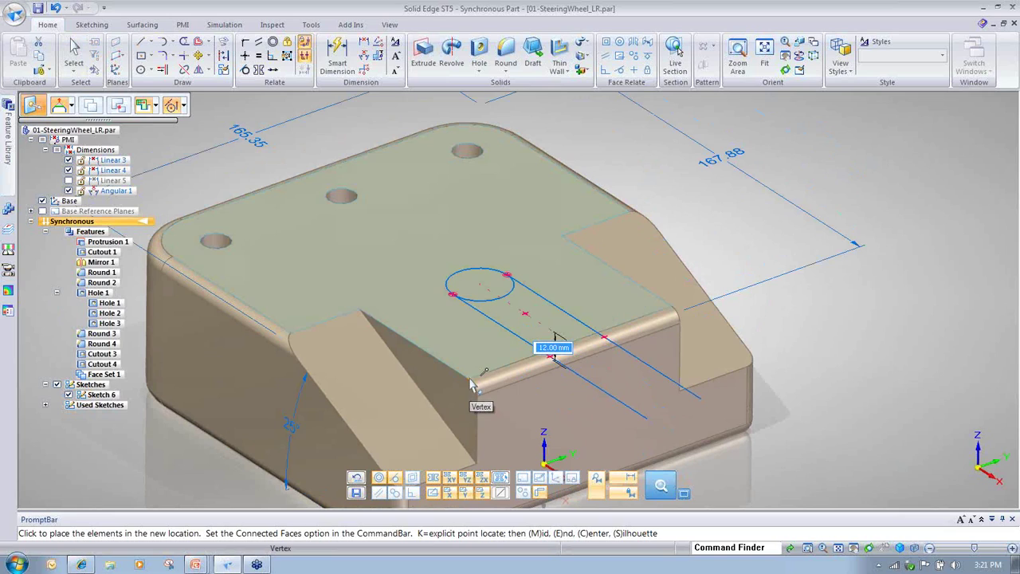
left_click(470, 384)
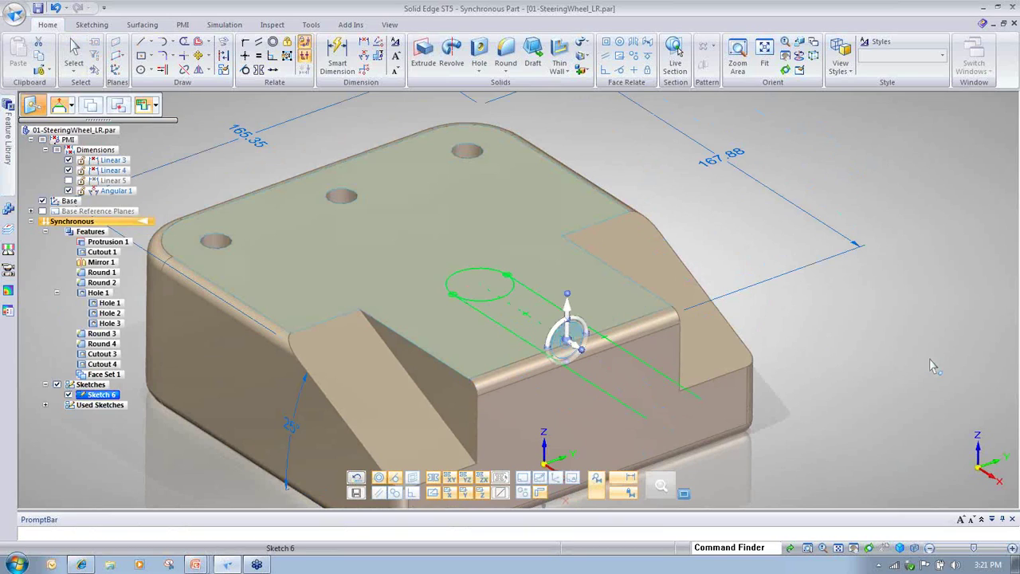
key("ctrl+i")
key("Escape")
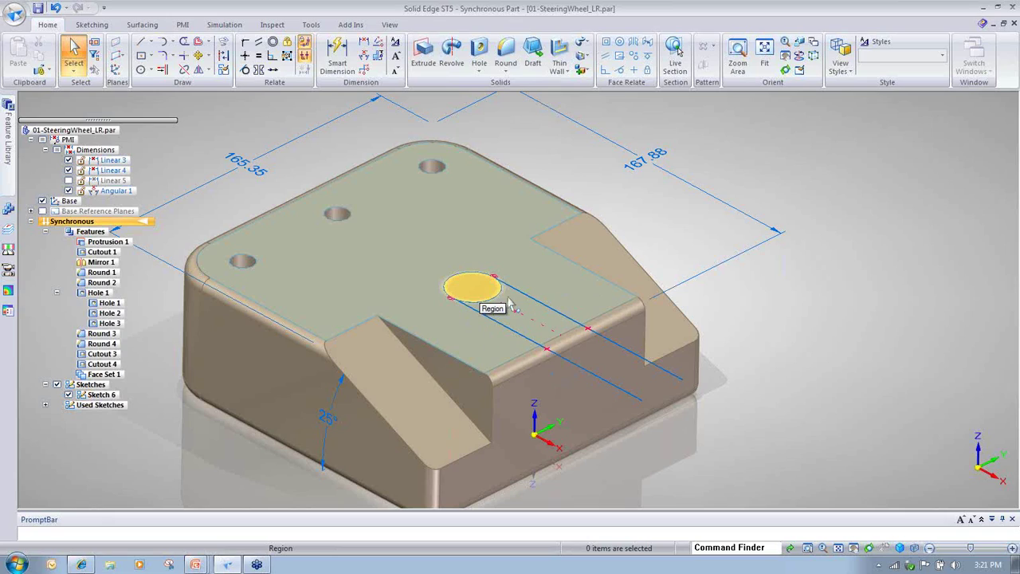
Extrude the slot's circular and straight sketch regions with the Open option as a 33.17 mm deep cut to the sloped face's lower inner vertex
left_click(465, 297)
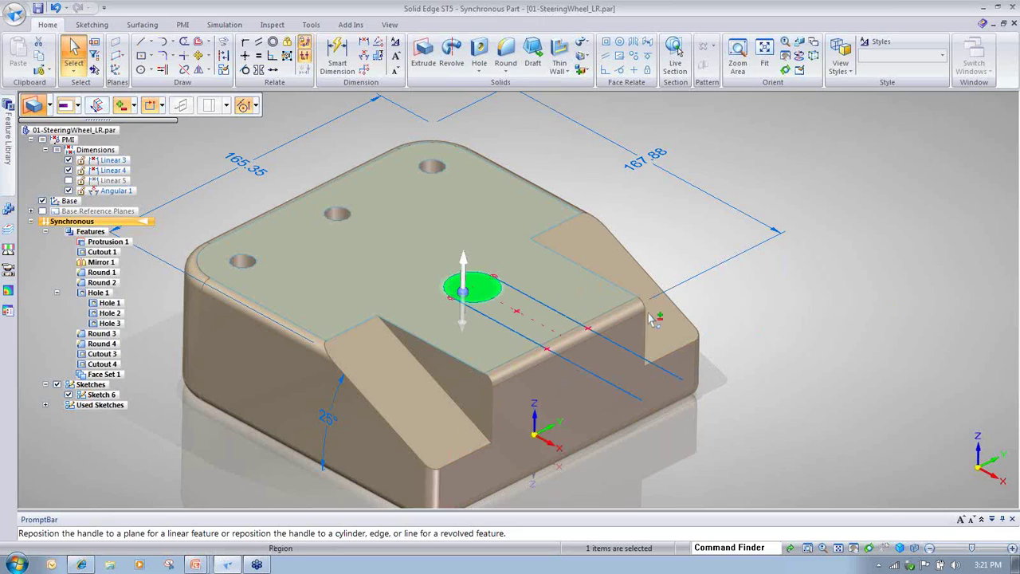
left_click(490, 315, "ctrl")
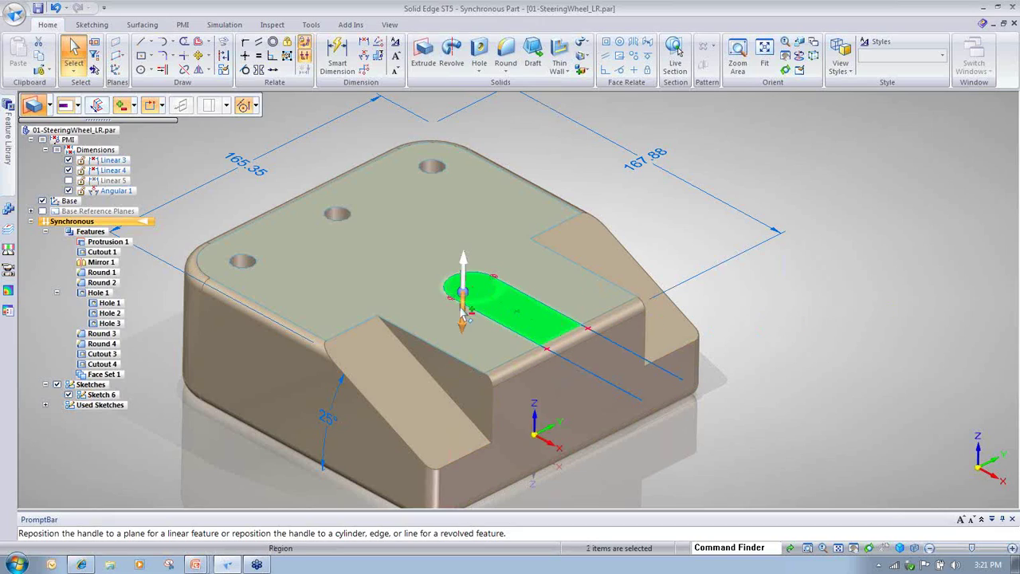
key("Escape")
left_click(464, 296)
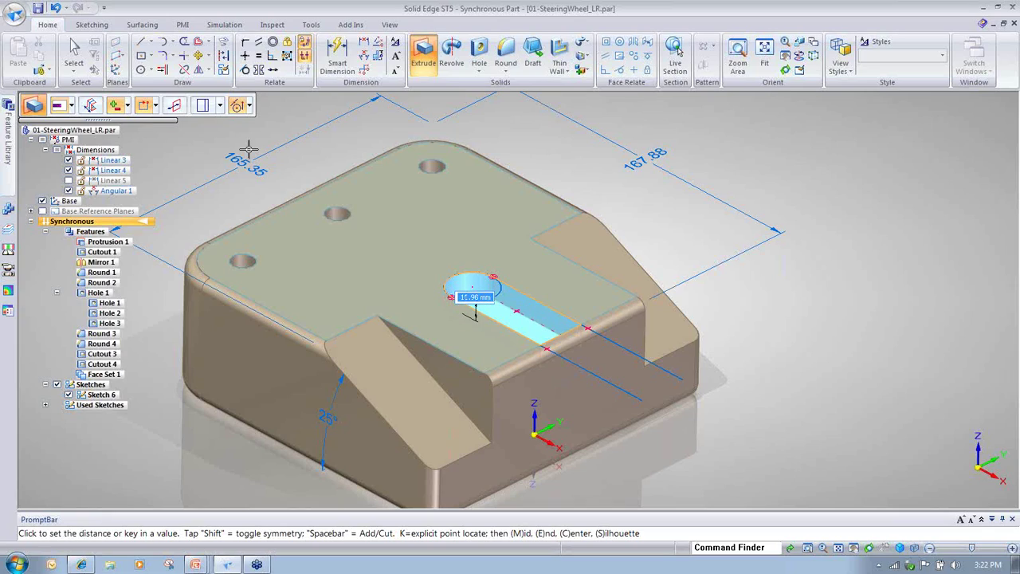
left_click(155, 105)
left_click(168, 136)
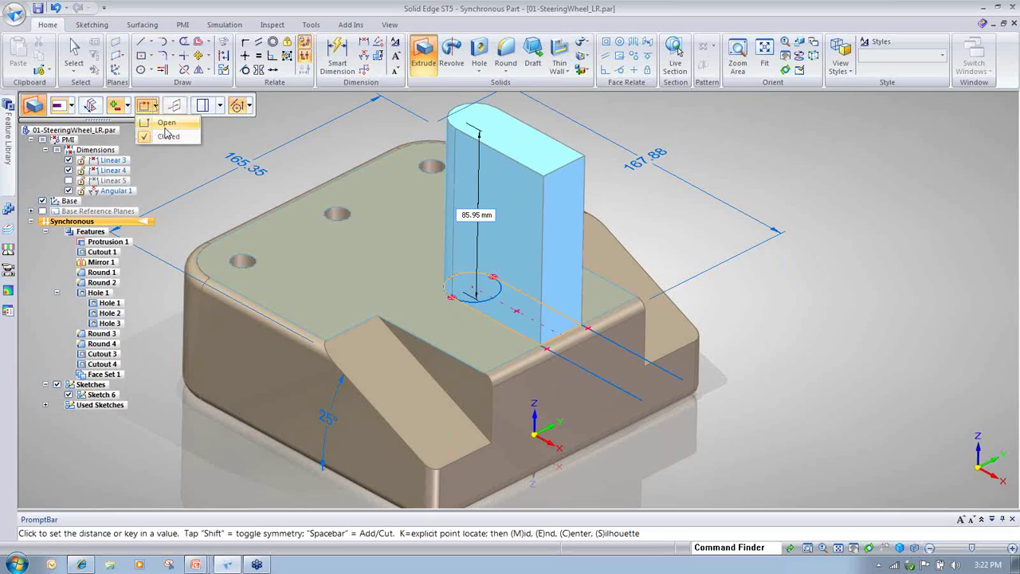
left_click(532, 320)
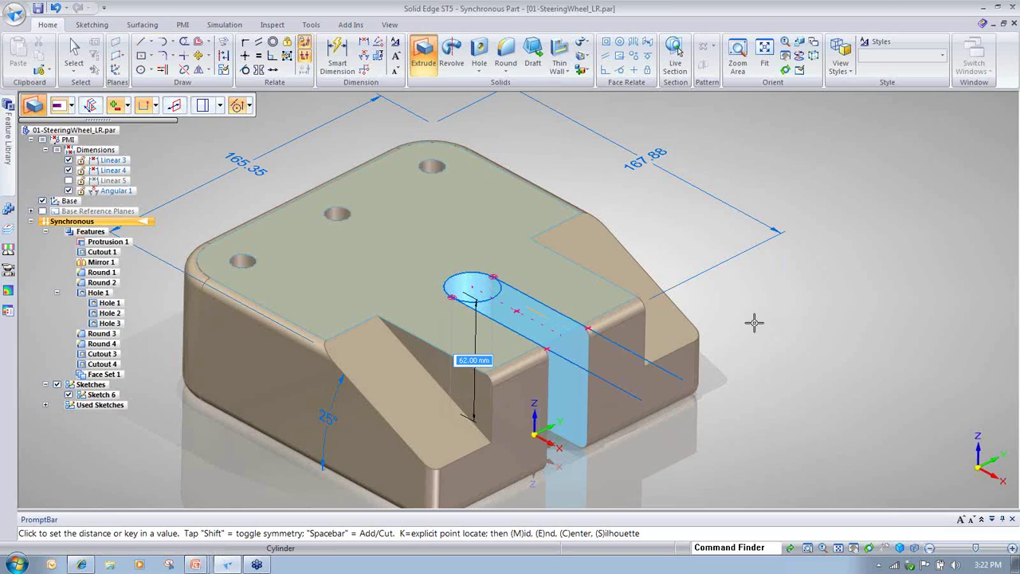
middle_click_drag(754, 322, 748, 321)
scroll(748, 320, "up", 3)
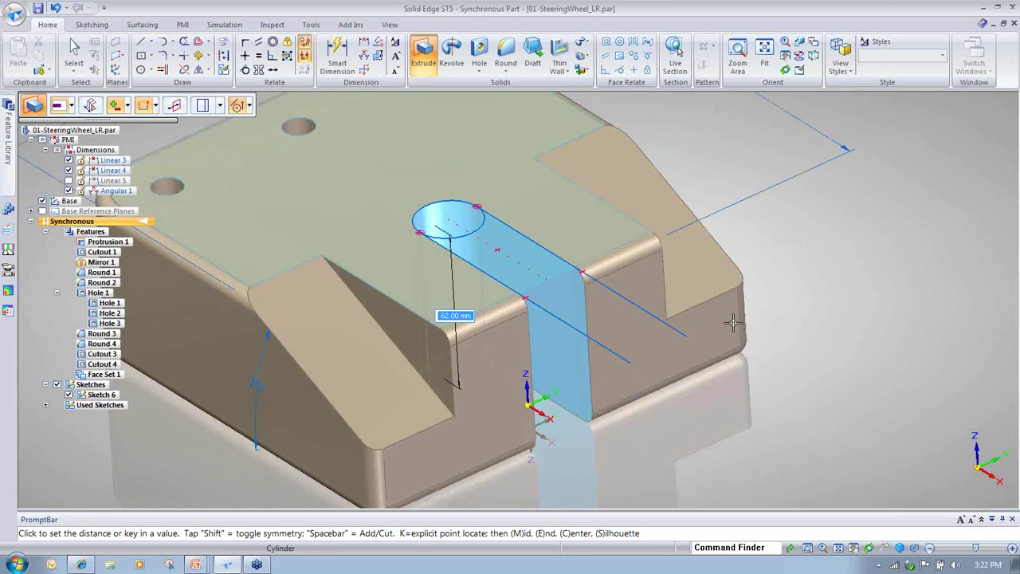
left_click(715, 335)
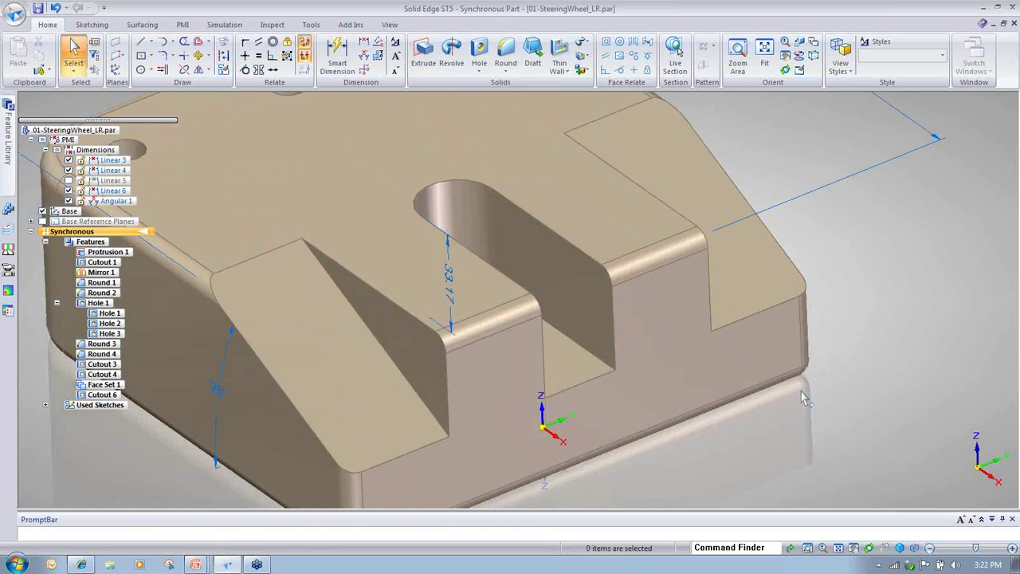
Try to make the slot's floor coplanar with the sloped side face opposite the 25° dimension
scroll(806, 392, "down", 4)
middle_click_drag(780, 351, 638, 296)
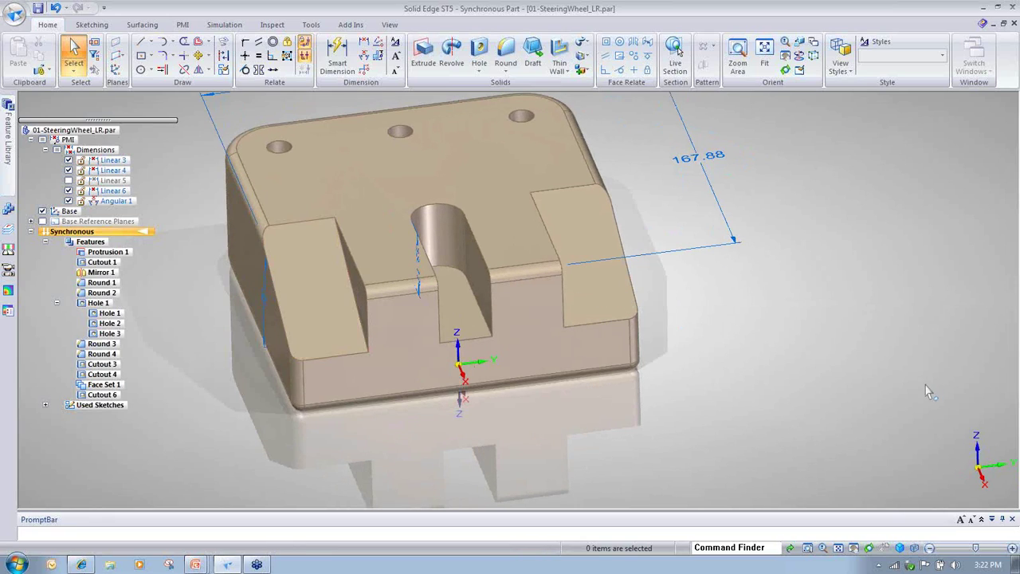
middle_click_drag(922, 393, 725, 99)
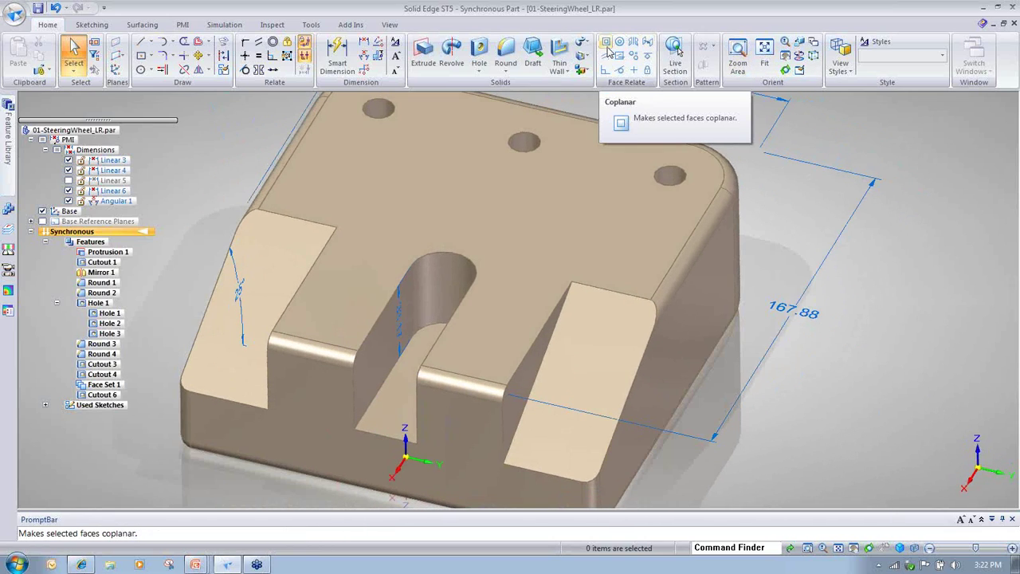
left_click(607, 48)
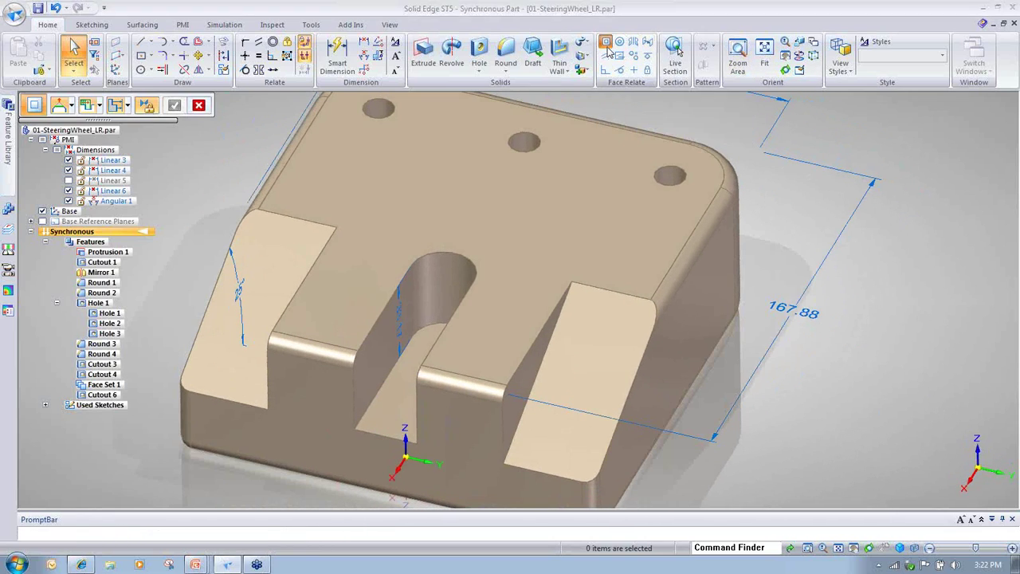
left_click(381, 411)
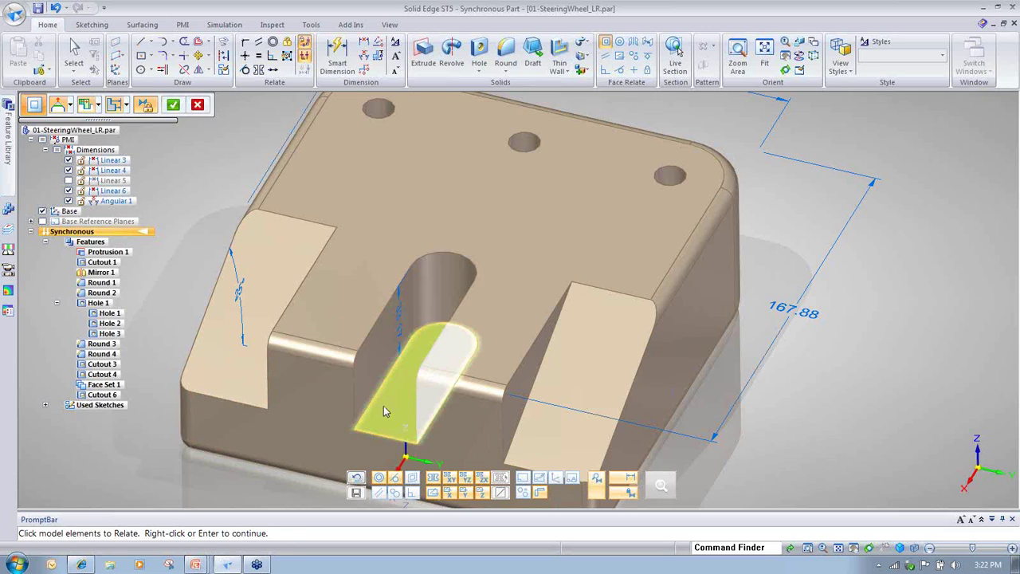
scroll(383, 406, "down", 2)
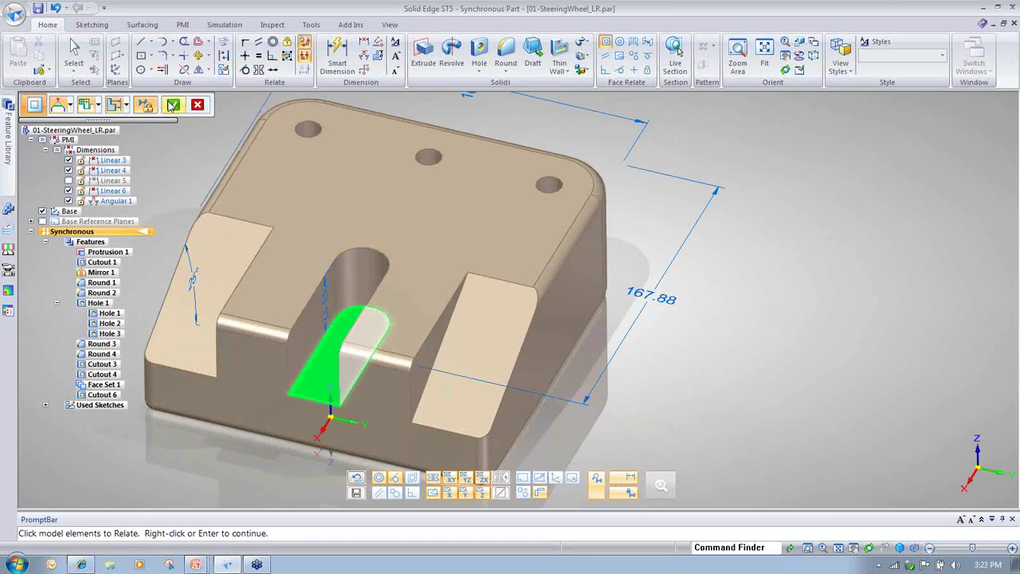
left_click(173, 104)
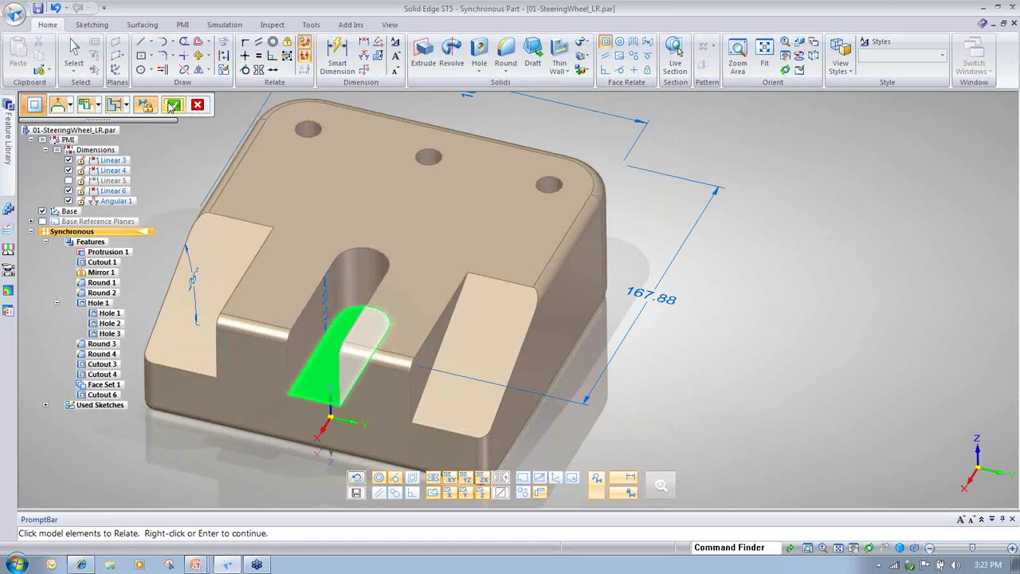
left_click(482, 426)
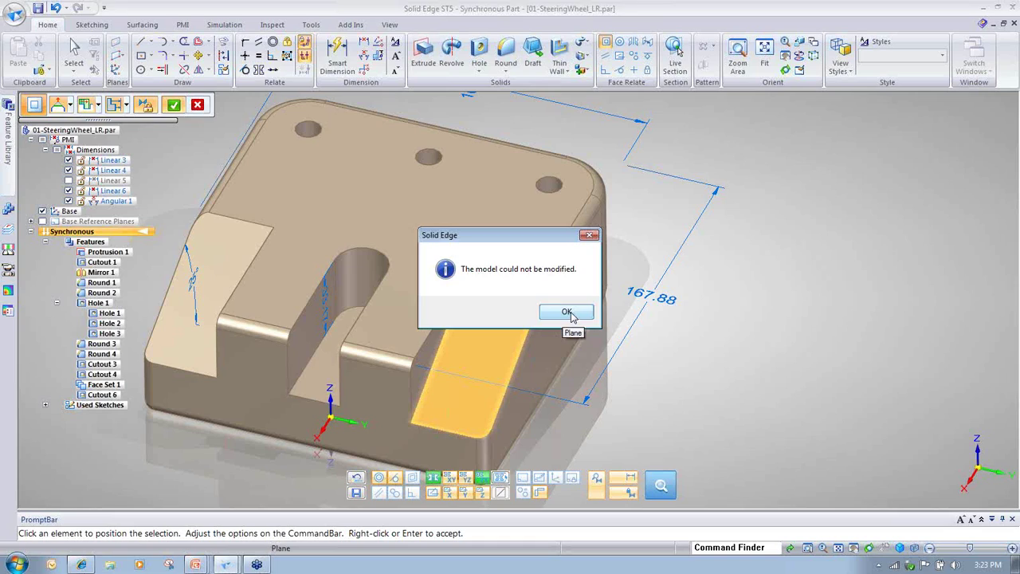
left_click(567, 312)
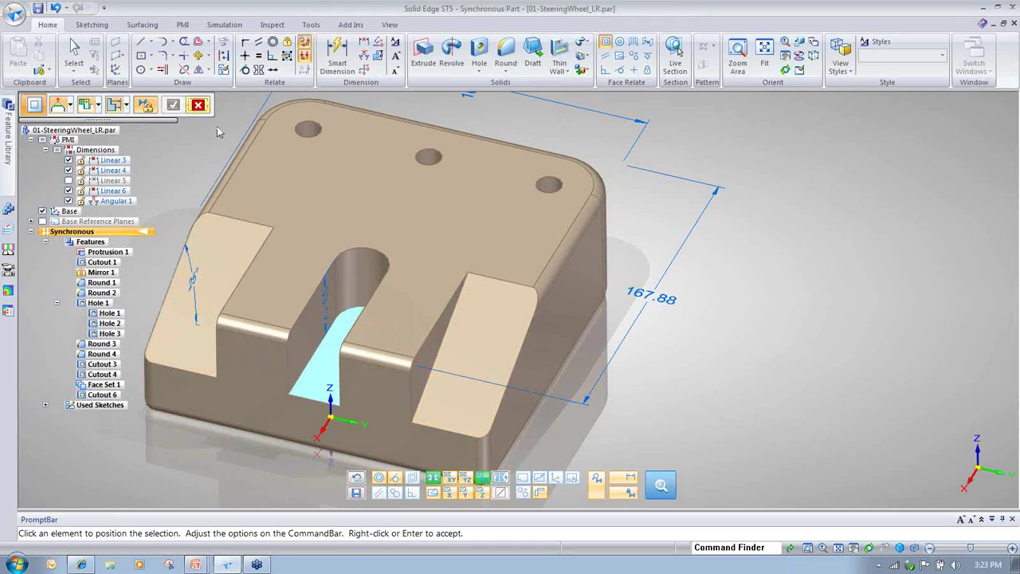
Undo the slot cutout and leave the Coplanar command
left_click(318, 389)
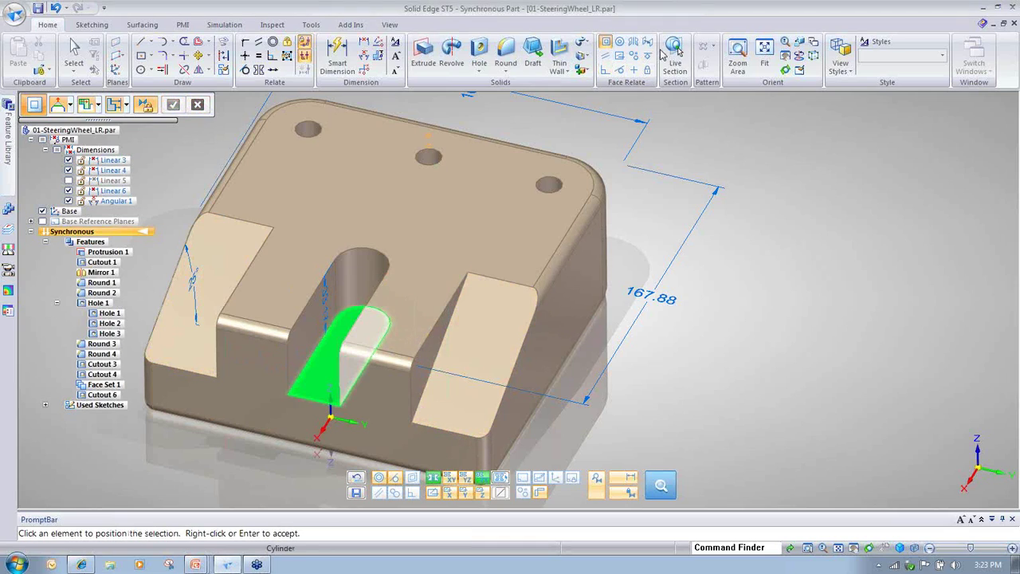
left_click(600, 42)
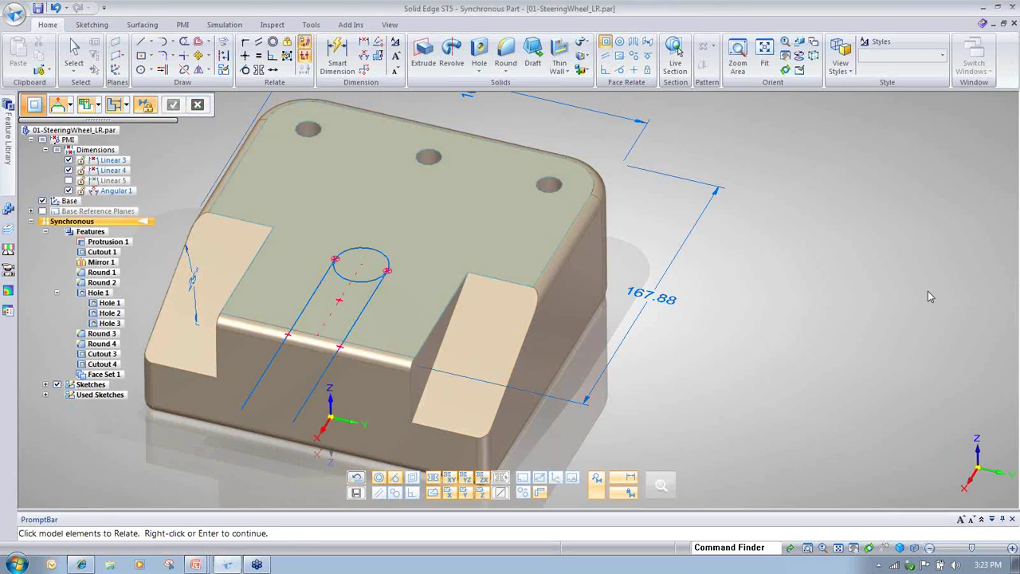
key("Escape")
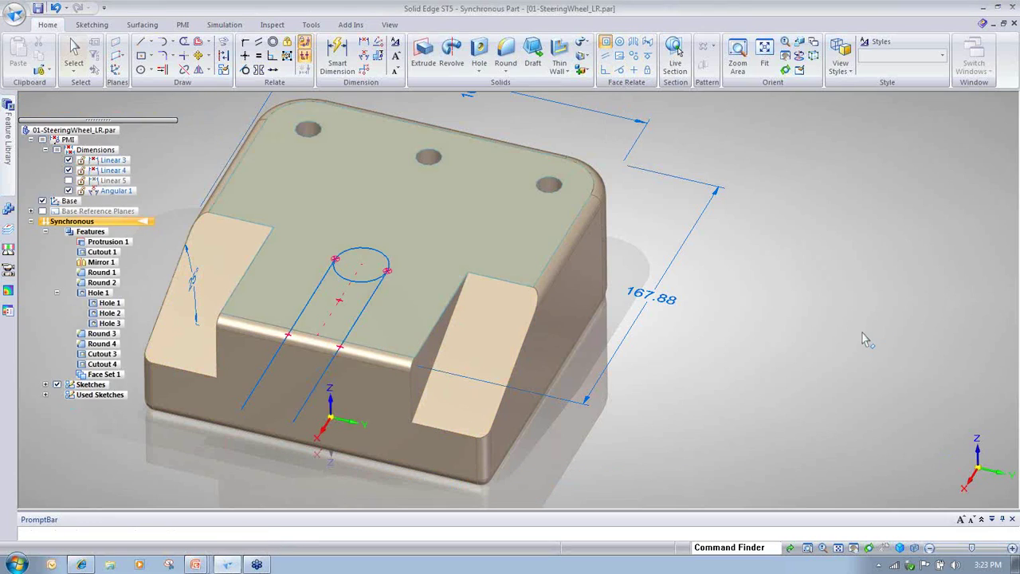
Cut the slot again from its straight and circular sketch regions with the Open option, 33.17 mm deep to the sloped face's lower vertex
middle_click_drag(849, 351, 518, 283)
left_click(518, 283)
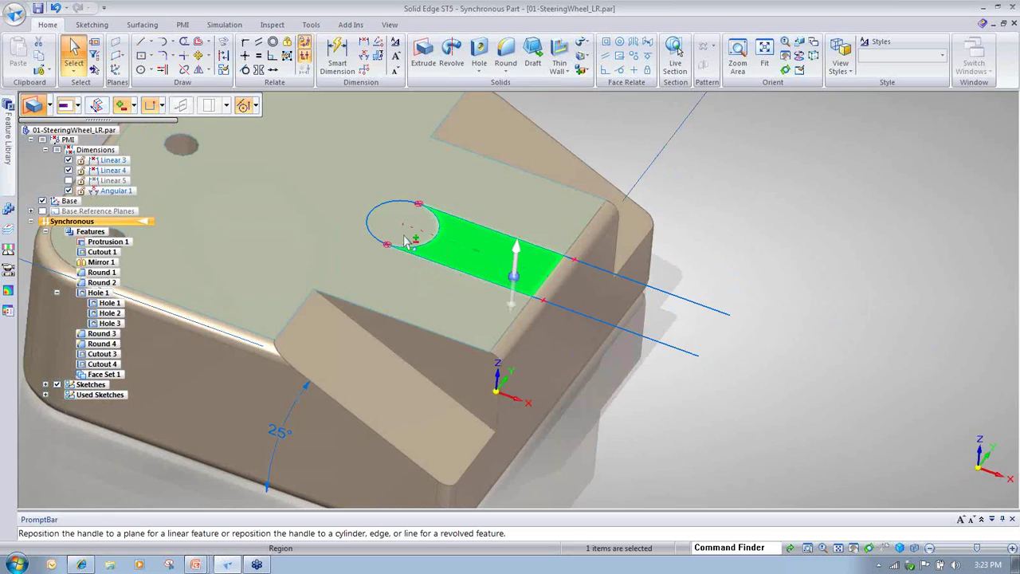
left_click(406, 235, "ctrl")
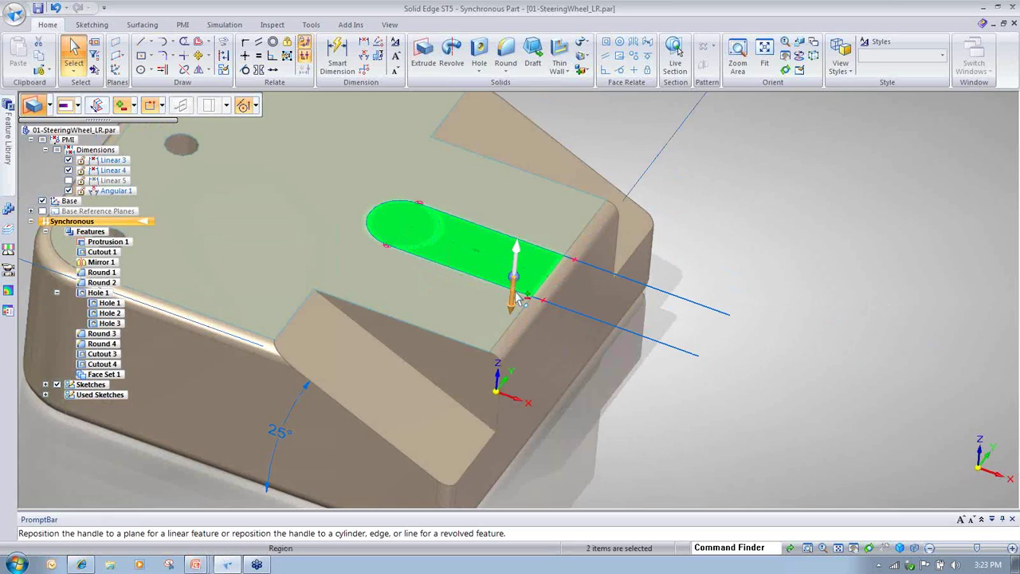
left_click(519, 298)
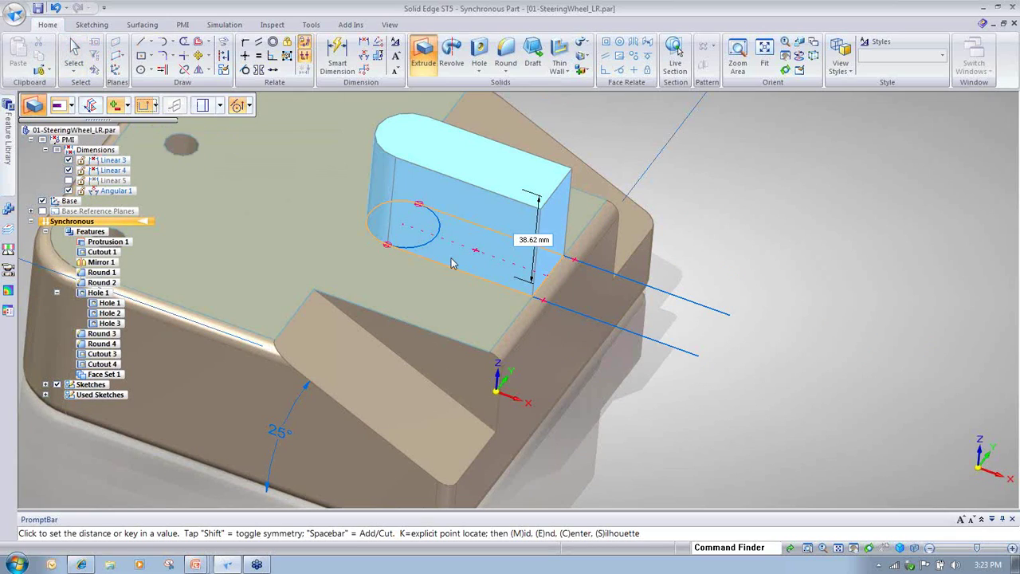
left_click(452, 263)
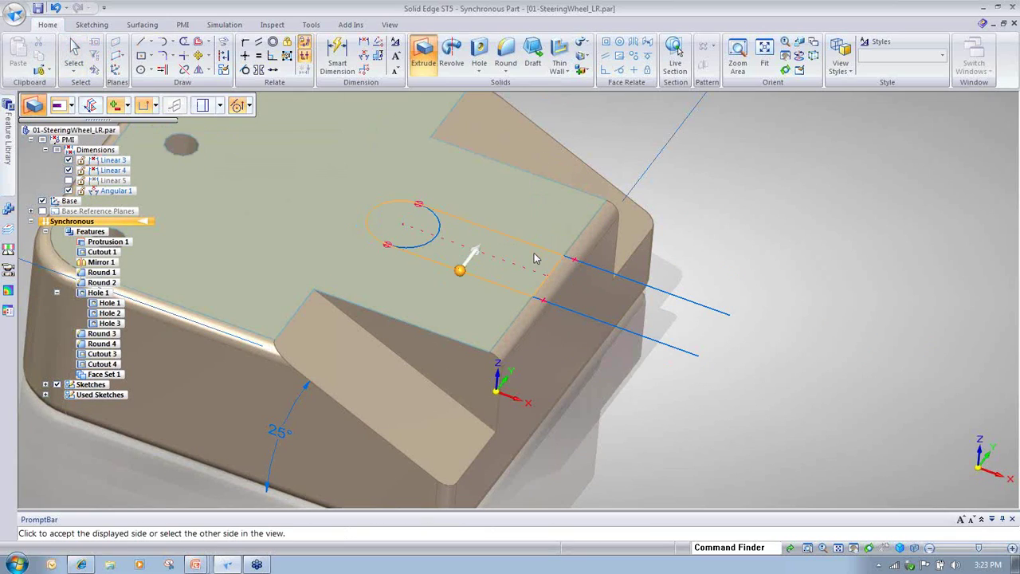
left_click(534, 258)
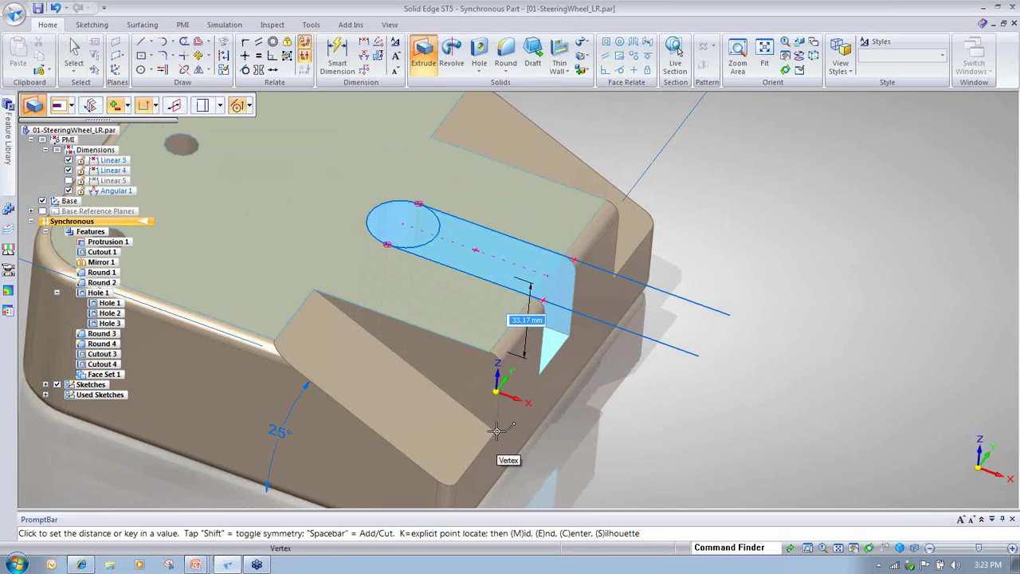
left_click(494, 432)
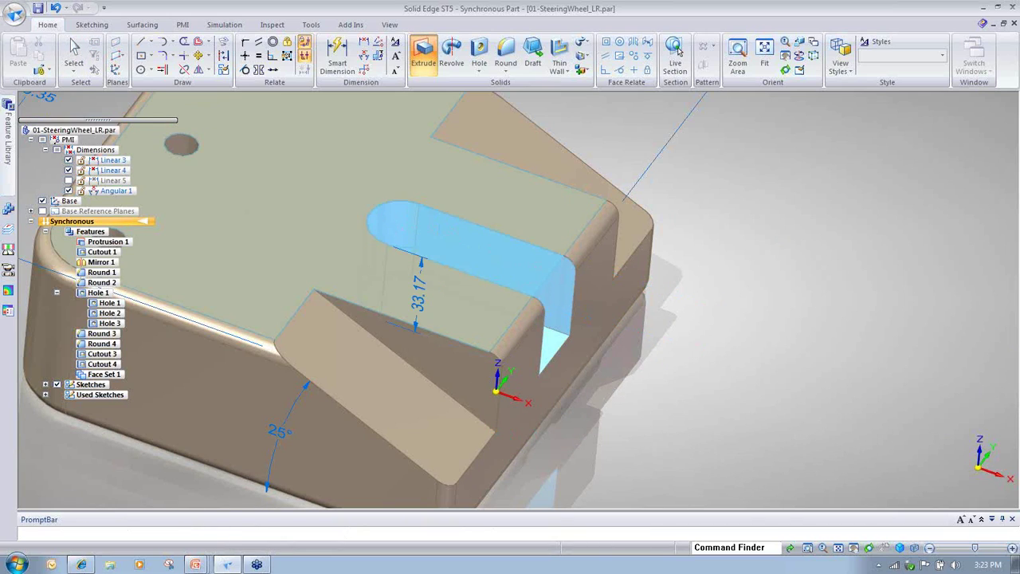
Try to make the new slot's floor coplanar with the sloped side face carrying the 25° dimension, then leave the Coplanar command
scroll(922, 330, "down", 3)
middle_click_drag(921, 330, 944, 431)
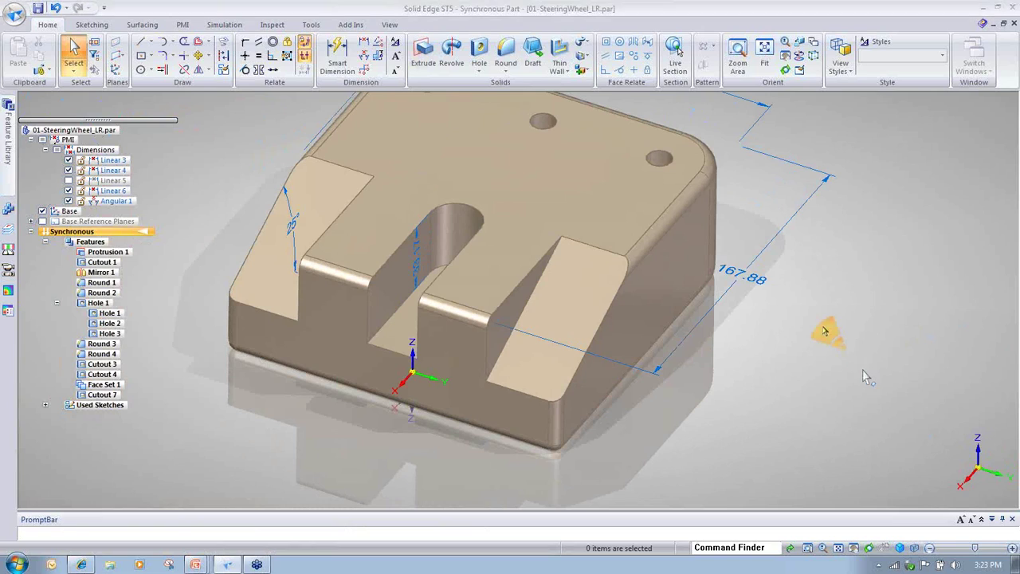
middle_click_drag(892, 295, 906, 333)
left_click(606, 43)
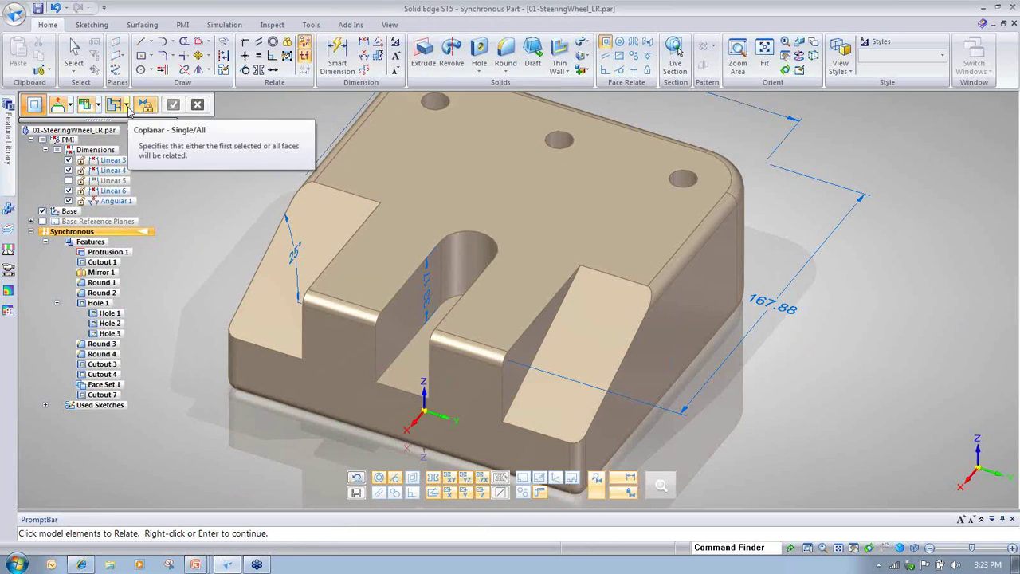
left_click(411, 380)
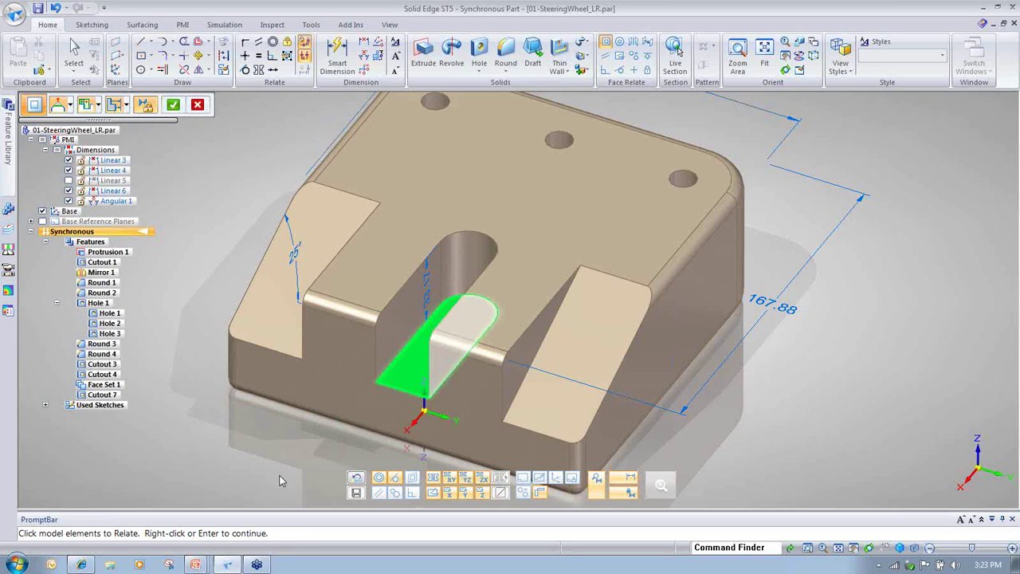
left_click(172, 106)
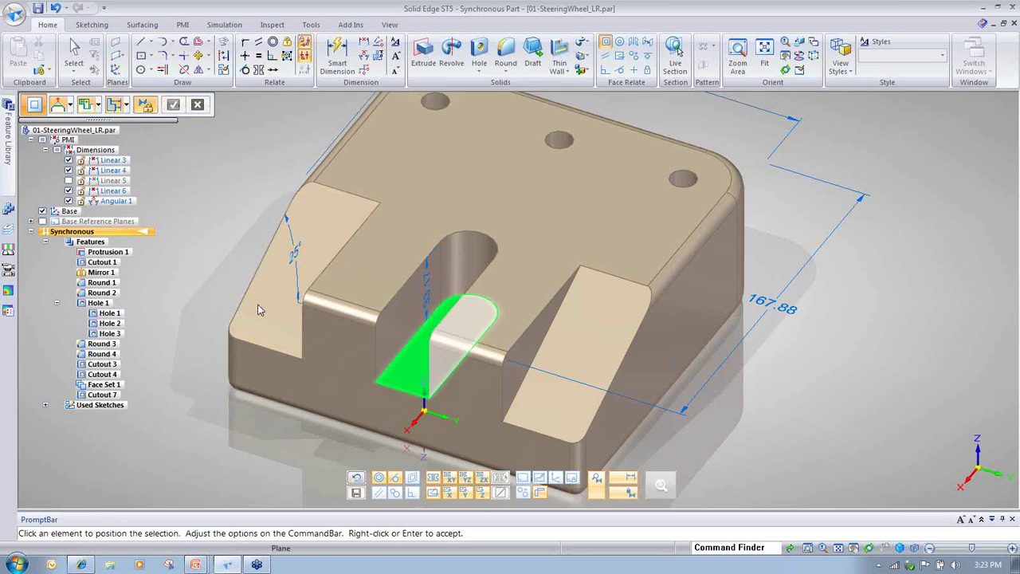
left_click(259, 280)
left_click(577, 316)
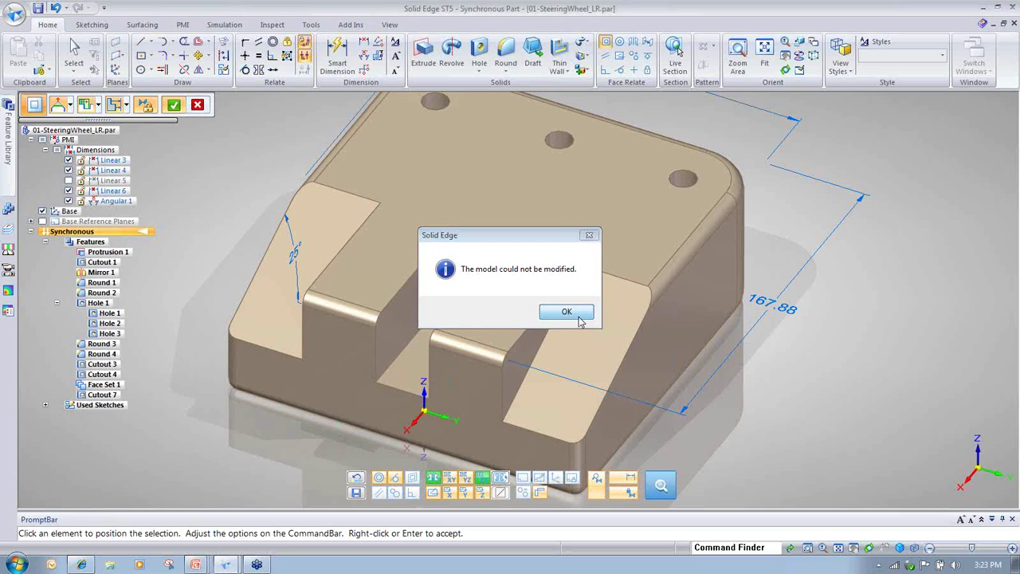
middle_click_drag(273, 377, 557, 340)
right_click(815, 376)
key("Escape")
With the Coplanar live rule on, move the front slot's end face outward to the leg's corner vertex, making the slot about 93 mm long
scroll(662, 402, "up", 5)
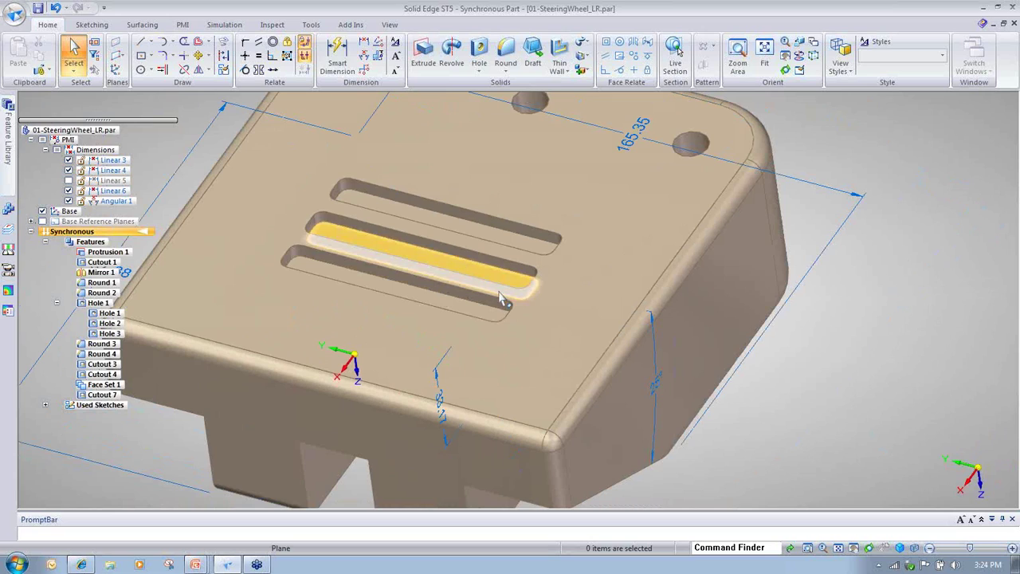
middle_click_drag(683, 315, 770, 355)
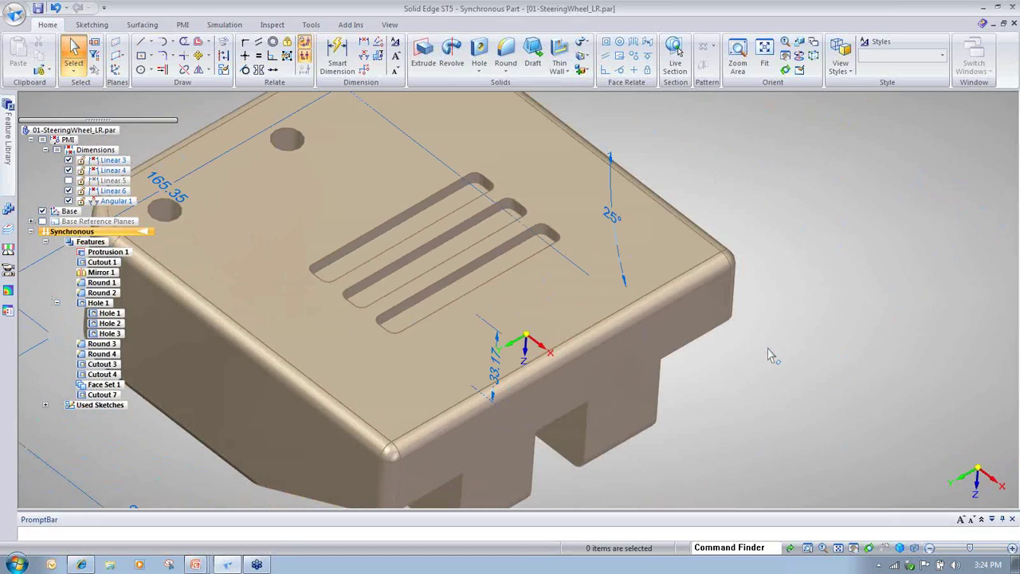
scroll(719, 345, "up", 3)
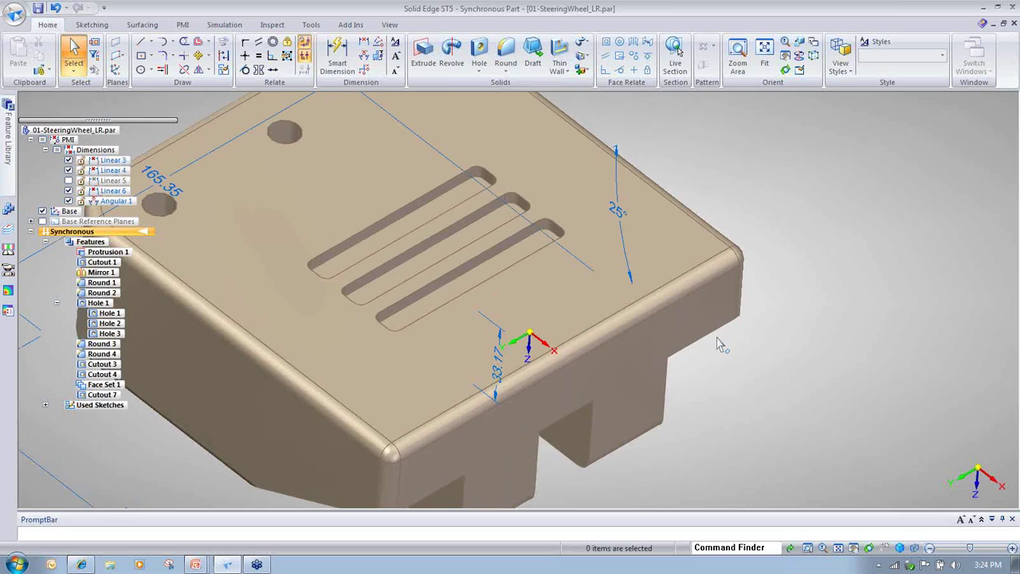
scroll(623, 284, "down", 3)
scroll(623, 284, "up", 5)
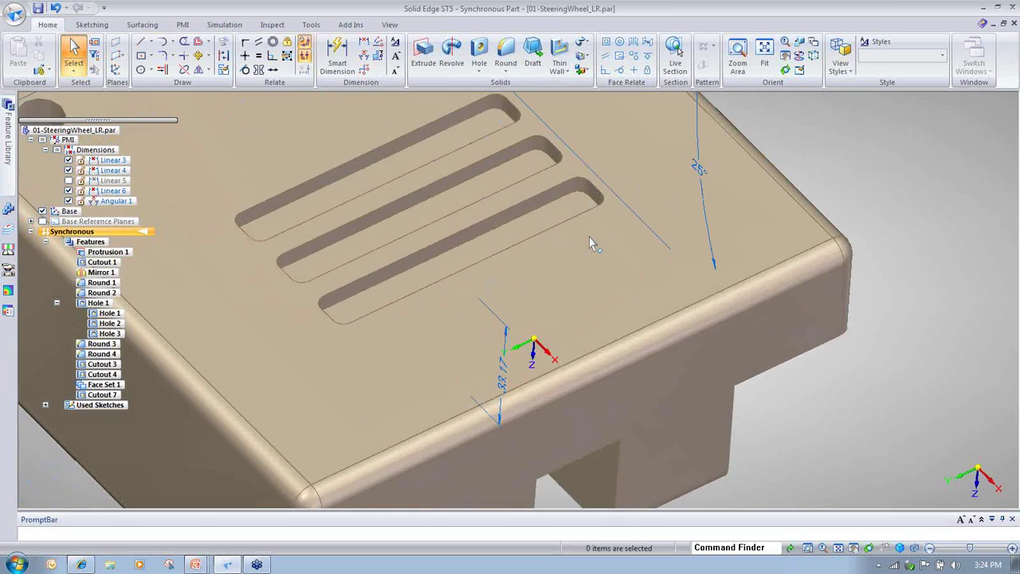
left_click(625, 185)
scroll(719, 302, "down", 2)
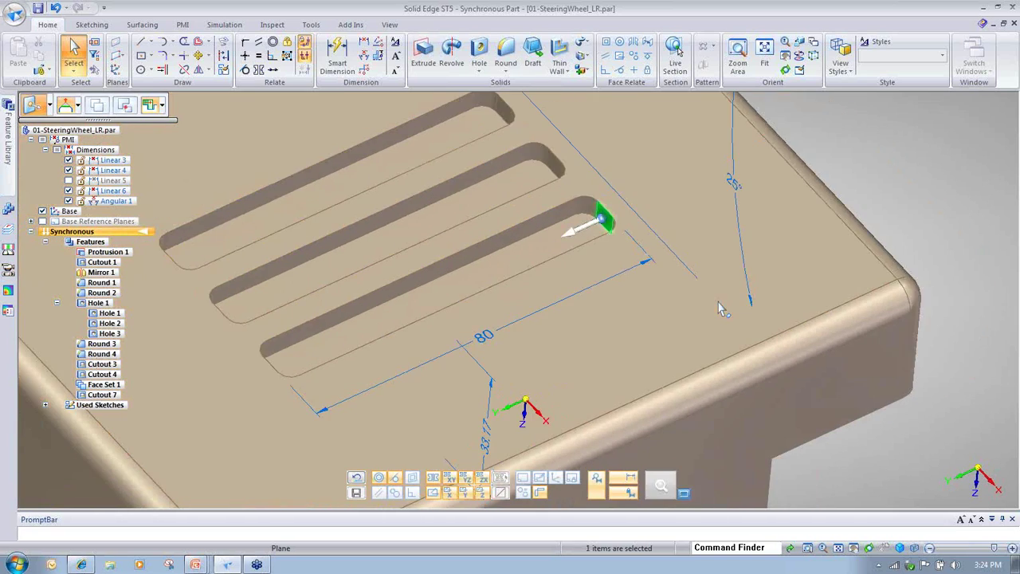
left_click(553, 270)
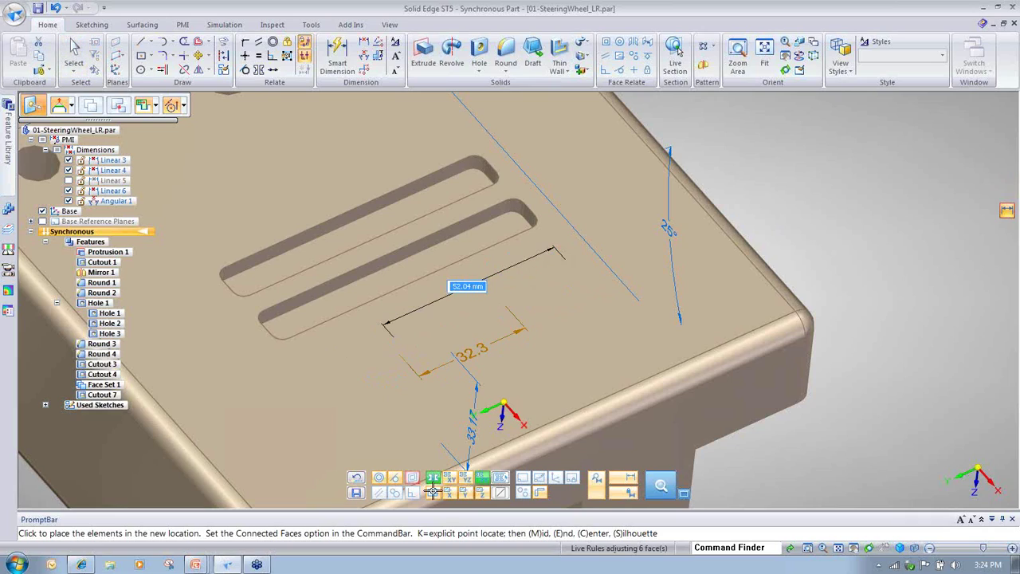
left_click(412, 477)
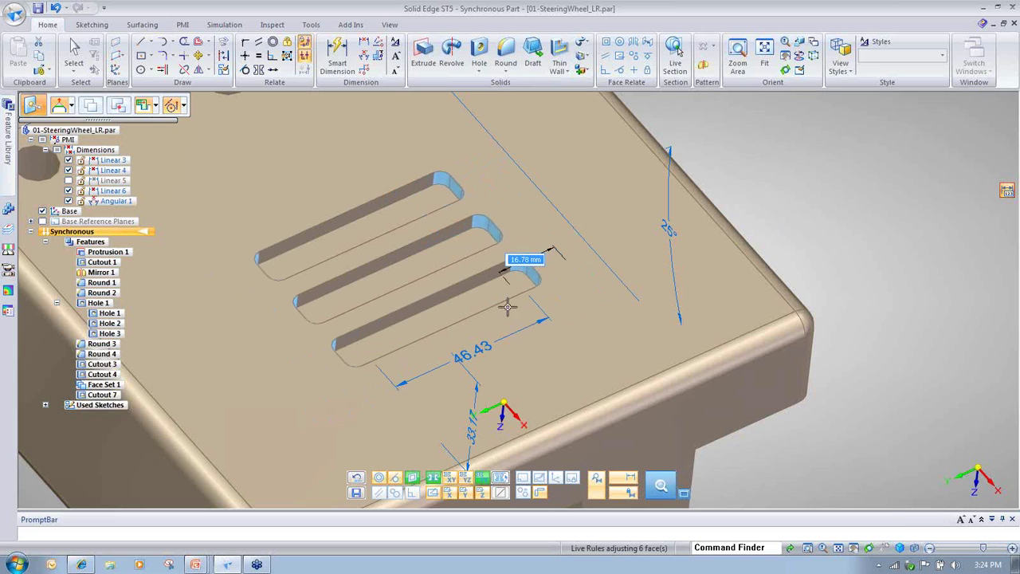
scroll(522, 301, "down", 3)
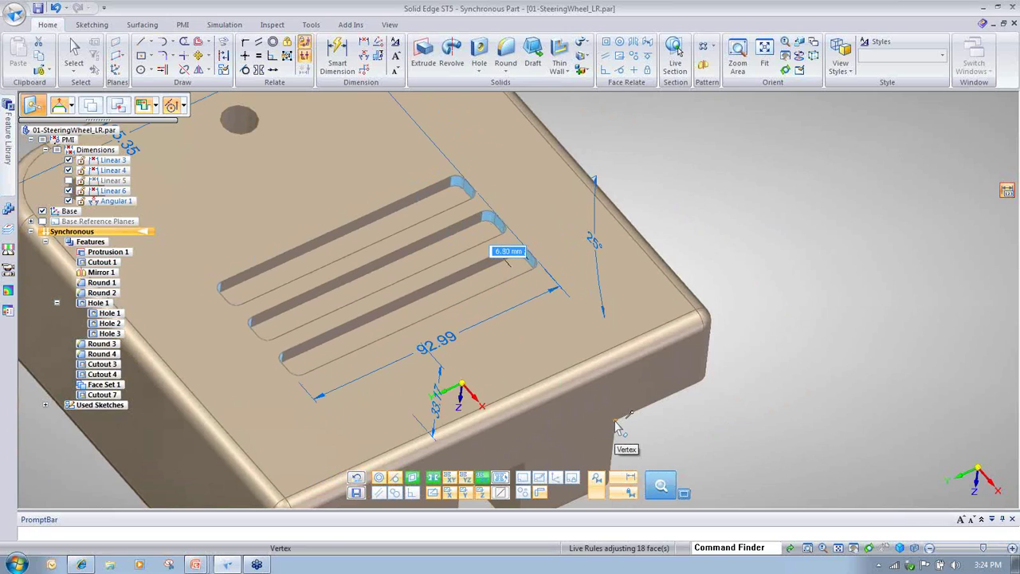
left_click(629, 433)
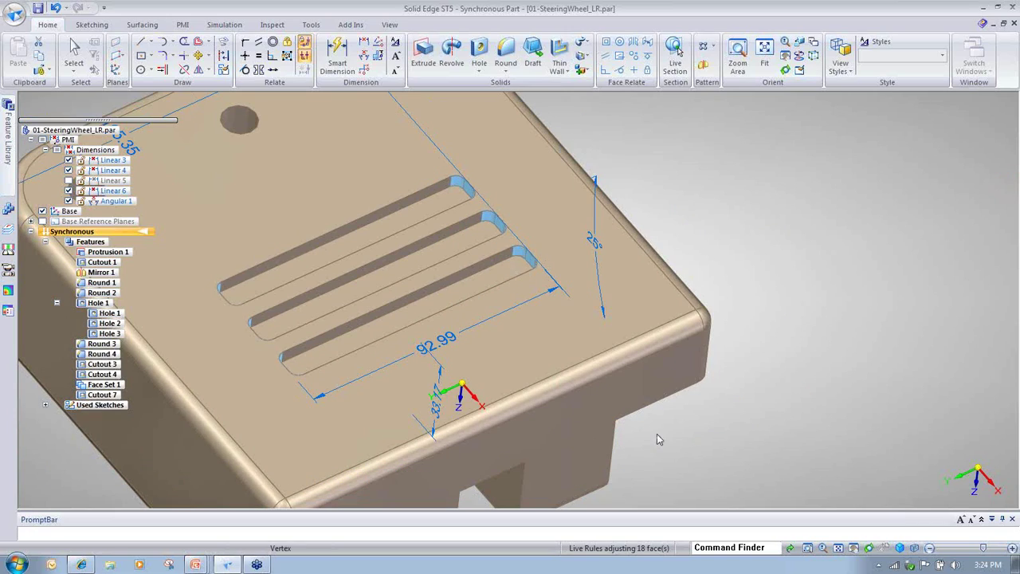
Start moving the front slot's end face inward again and release both coupled leg side faces from the move in Solution Manager
scroll(771, 438, "down", 2)
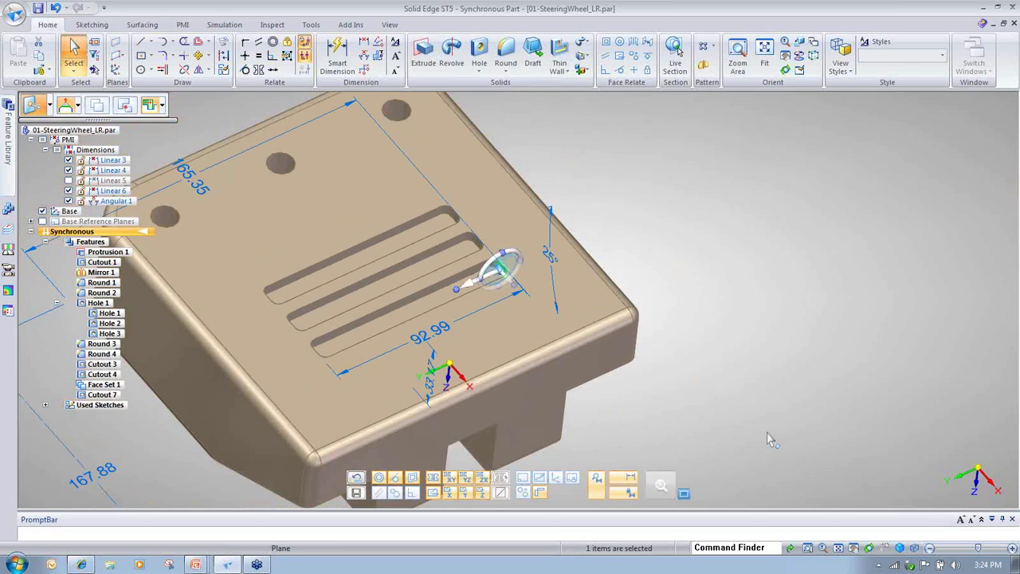
scroll(770, 438, "up", 4)
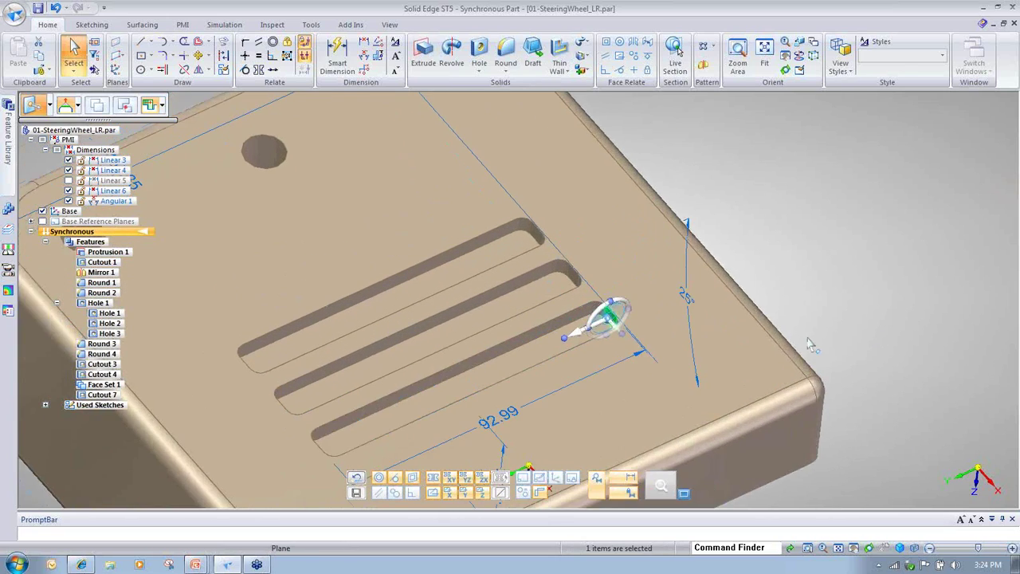
scroll(808, 344, "up", 3)
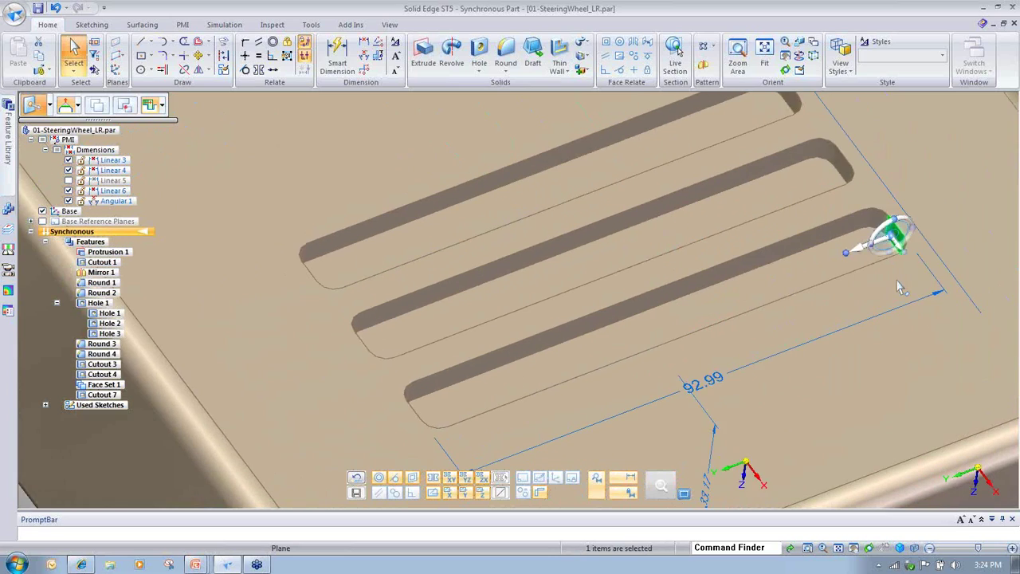
scroll(898, 288, "down", 2)
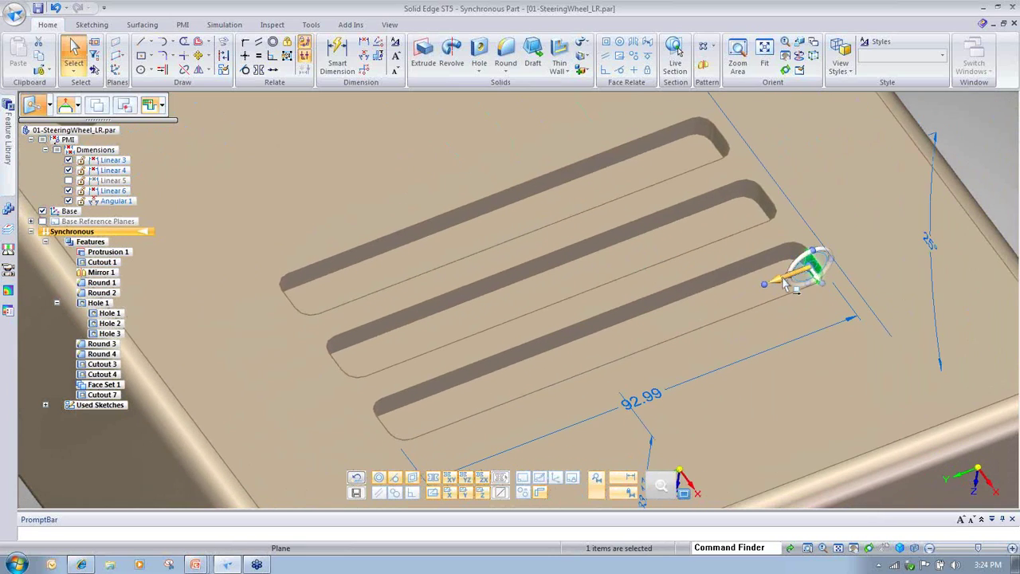
left_click(786, 279)
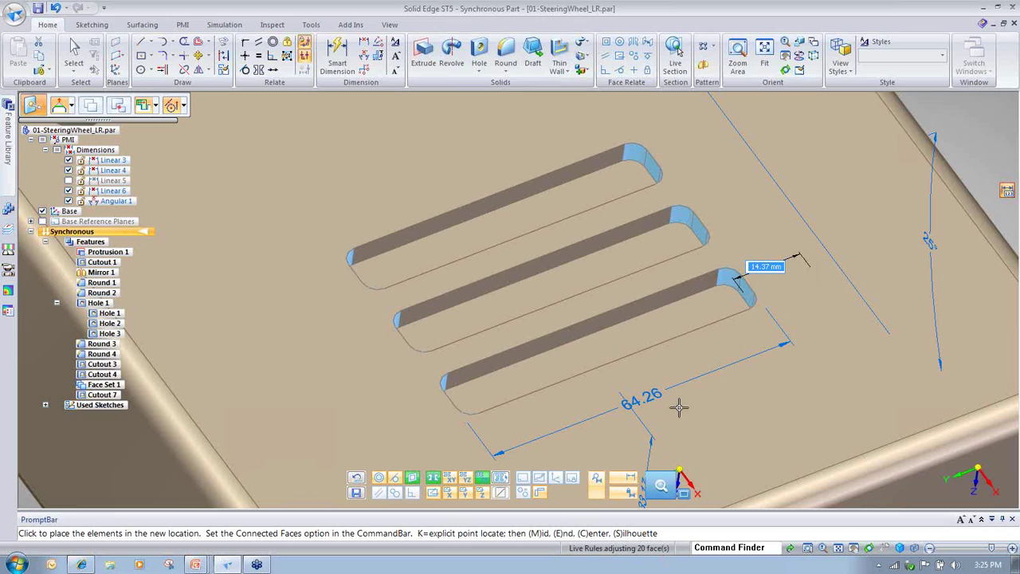
left_click_drag(678, 408, 728, 320)
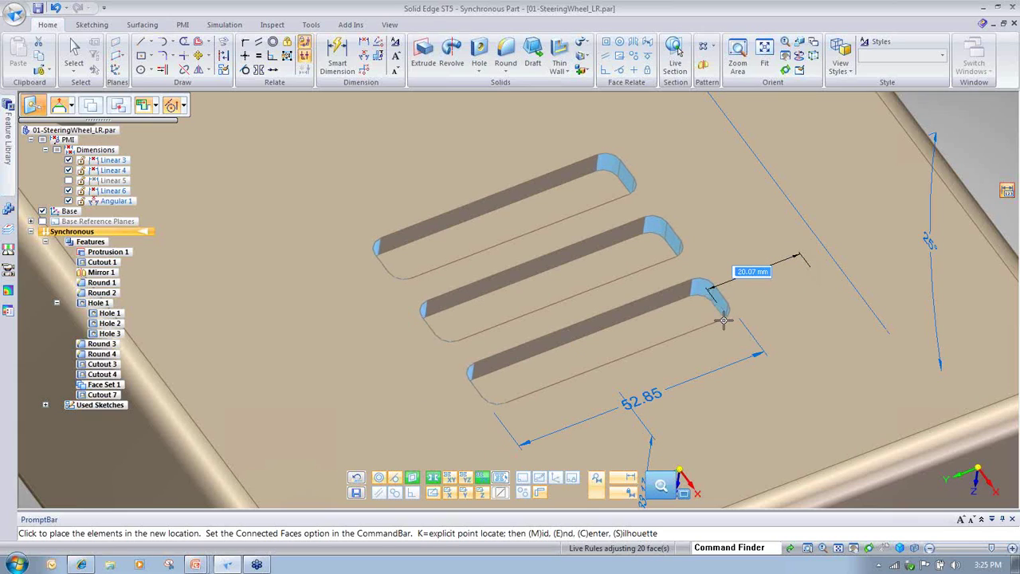
scroll(720, 320, "down", 2)
scroll(678, 225, "down", 3)
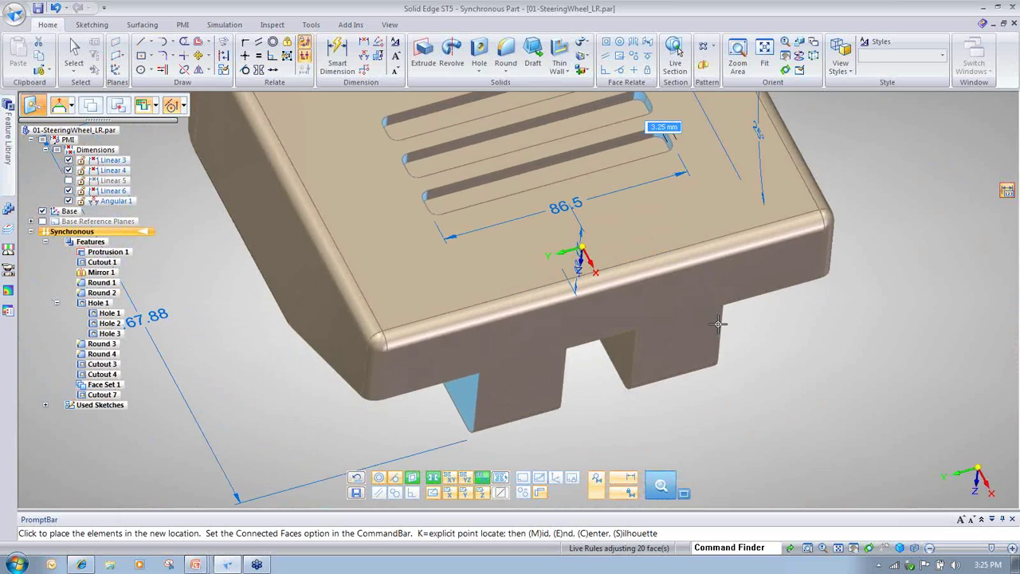
left_click(671, 239)
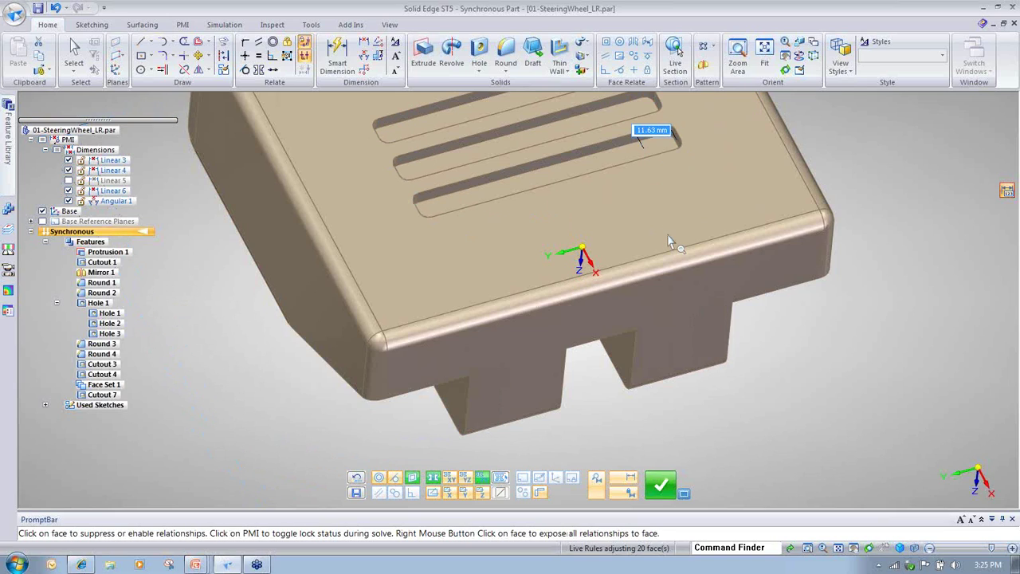
middle_click_drag(669, 241, 565, 387)
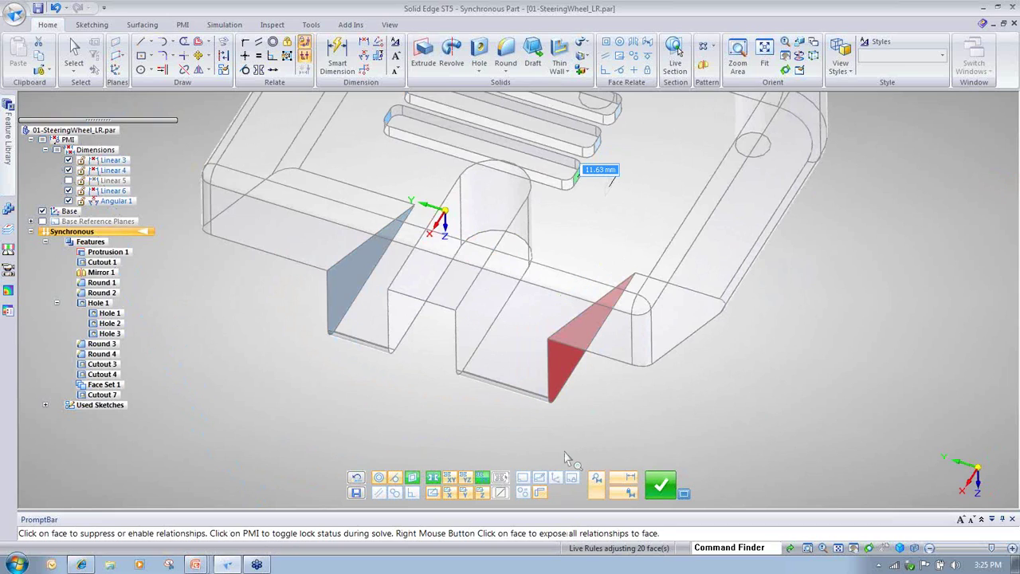
middle_click_drag(521, 454, 594, 383)
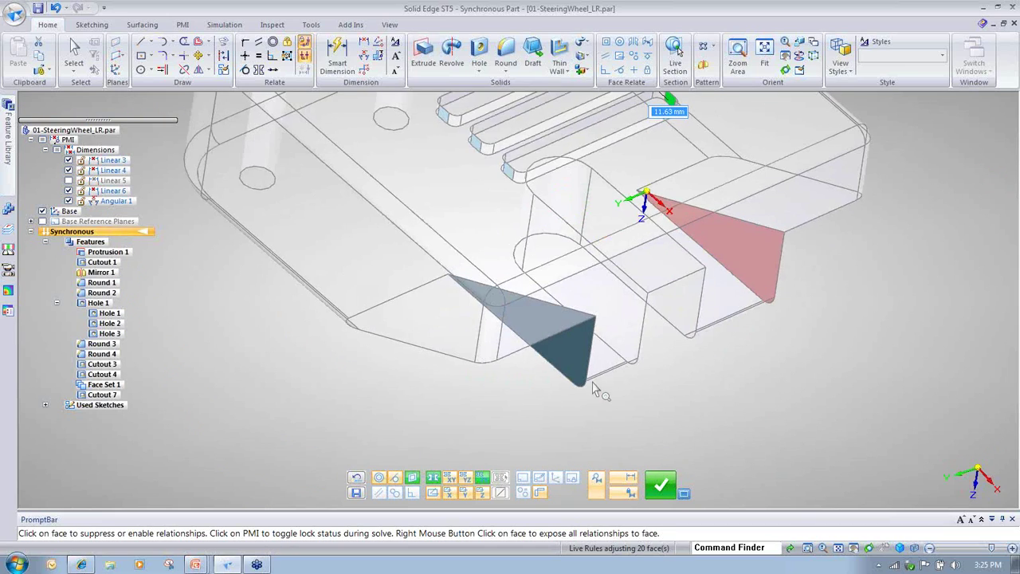
left_click(669, 484)
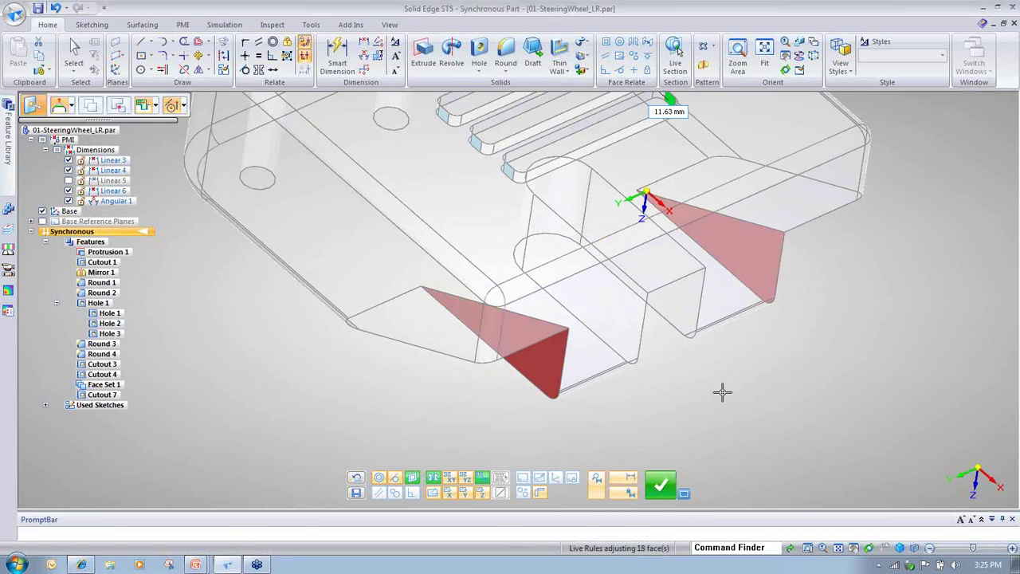
Reopen Solution Manager during the move, release both end faces of the middle slot, and accept the solution
scroll(659, 205, "up", 4)
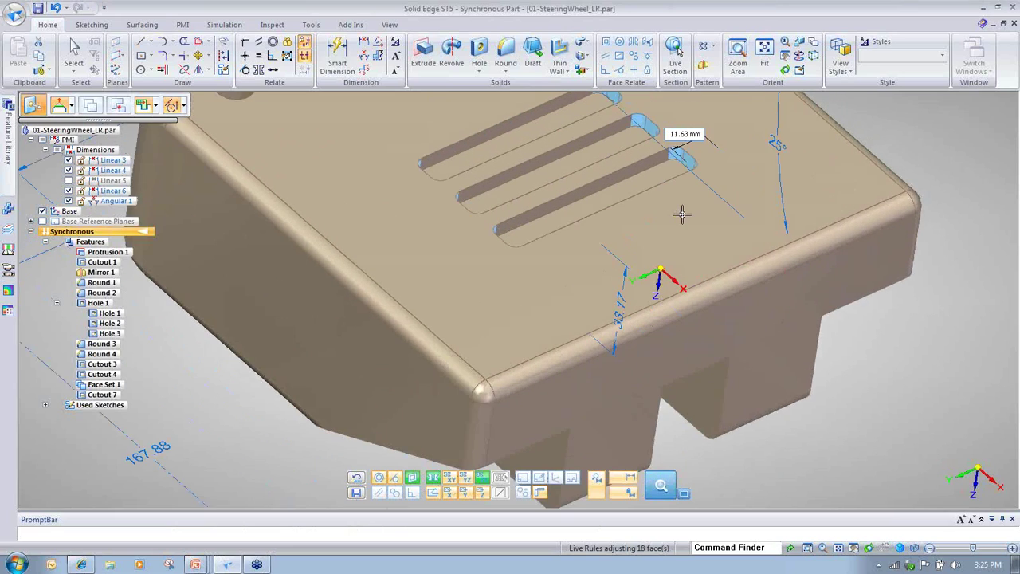
mouse_move(645, 247)
left_mouse_down()
mouse_move(628, 230)
mouse_move(644, 244)
mouse_move(676, 241)
mouse_move(681, 228)
mouse_move(646, 246)
left_mouse_up()
scroll(675, 241, "down", 3)
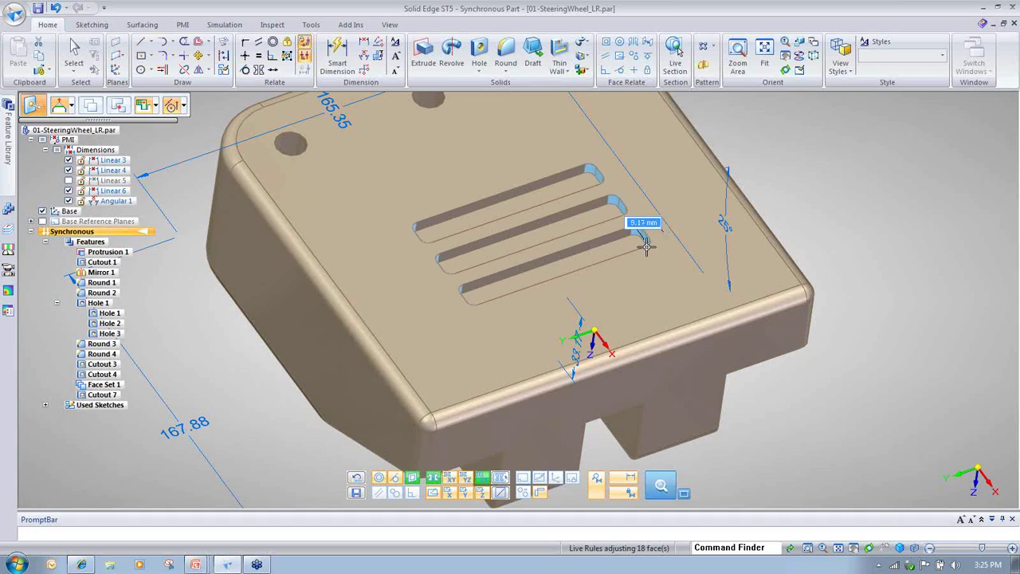
left_click_drag(646, 246, 646, 248)
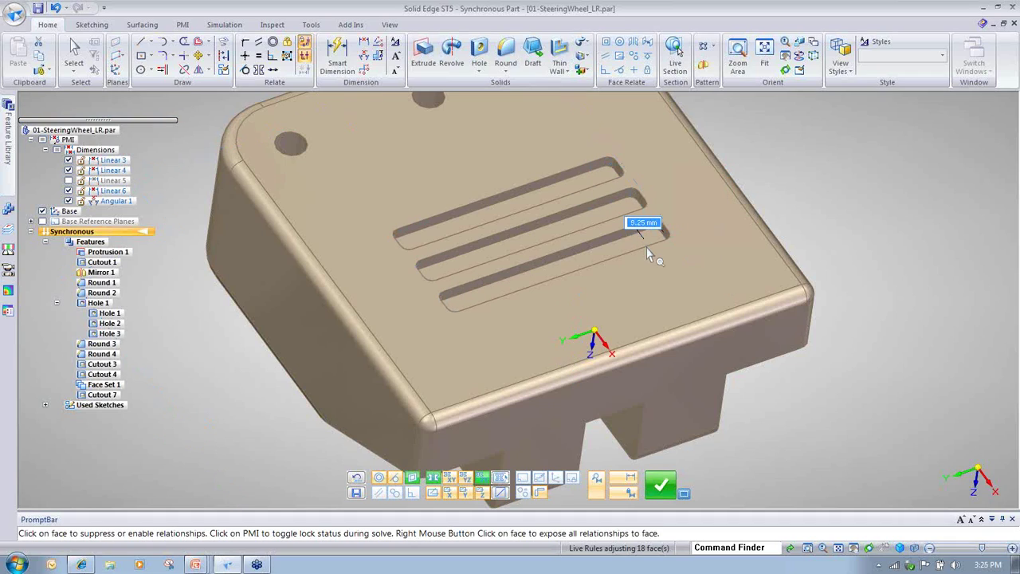
scroll(634, 219, "up", 5)
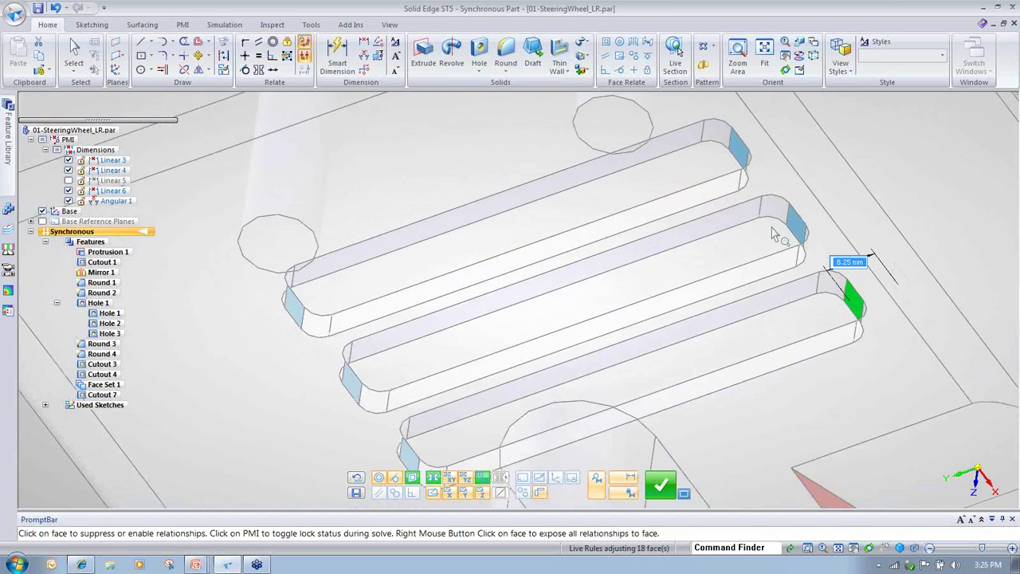
left_click(794, 229)
left_click(797, 232)
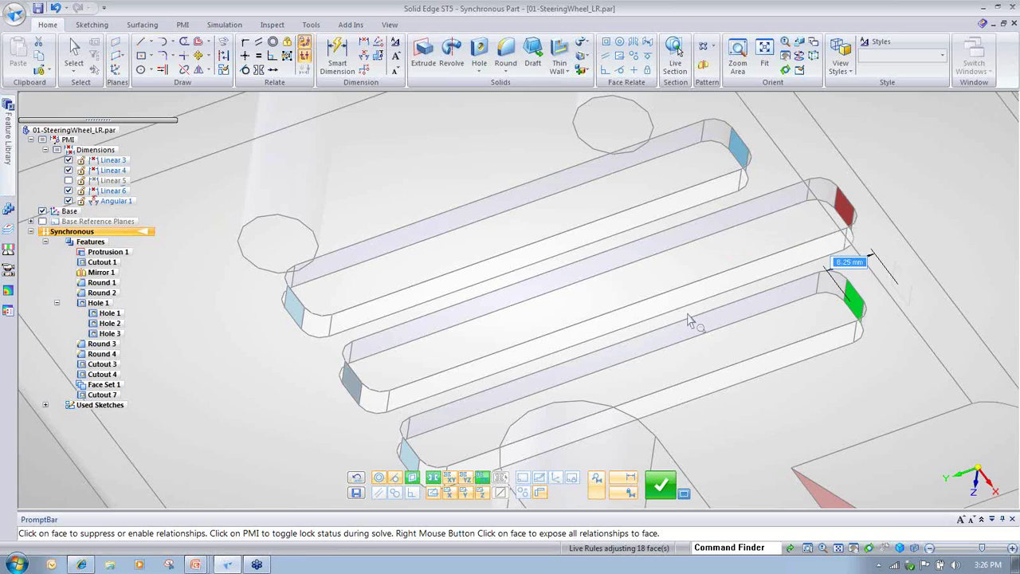
left_click(356, 391)
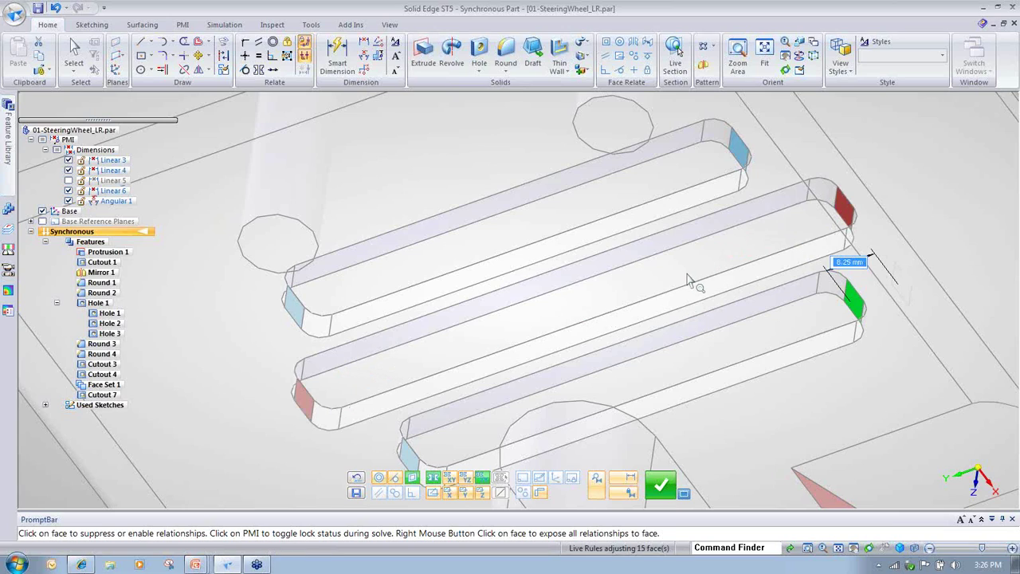
scroll(690, 282, "down", 5)
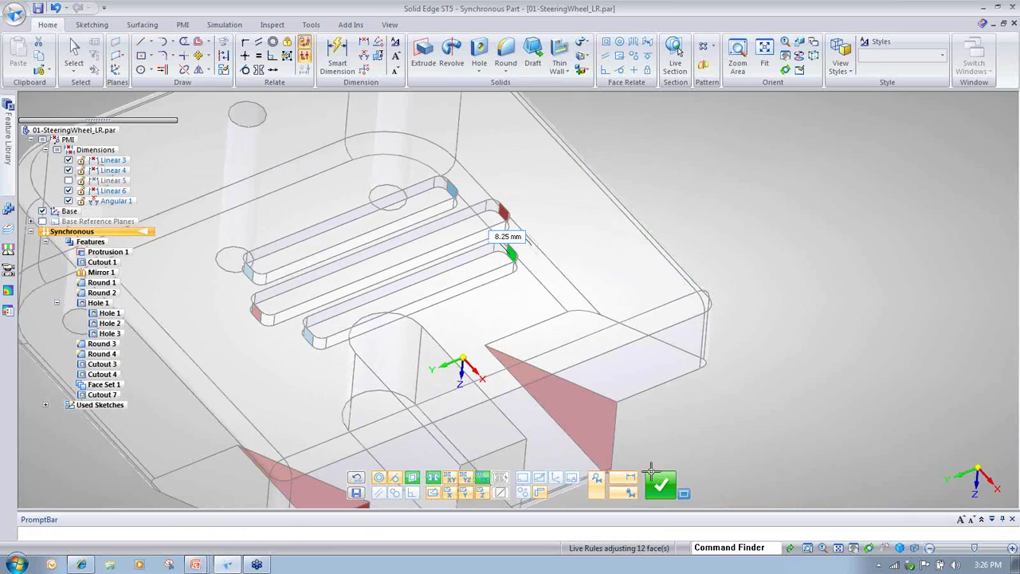
left_click(655, 478)
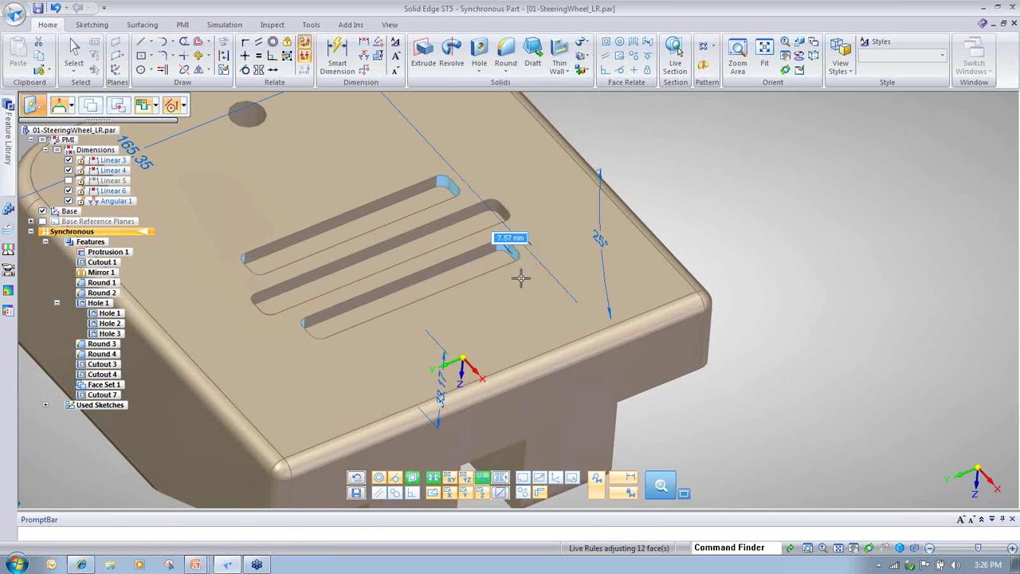
Complete the move of the two outer slots' end faces inward by 10 mm and clear the selection
type("10")
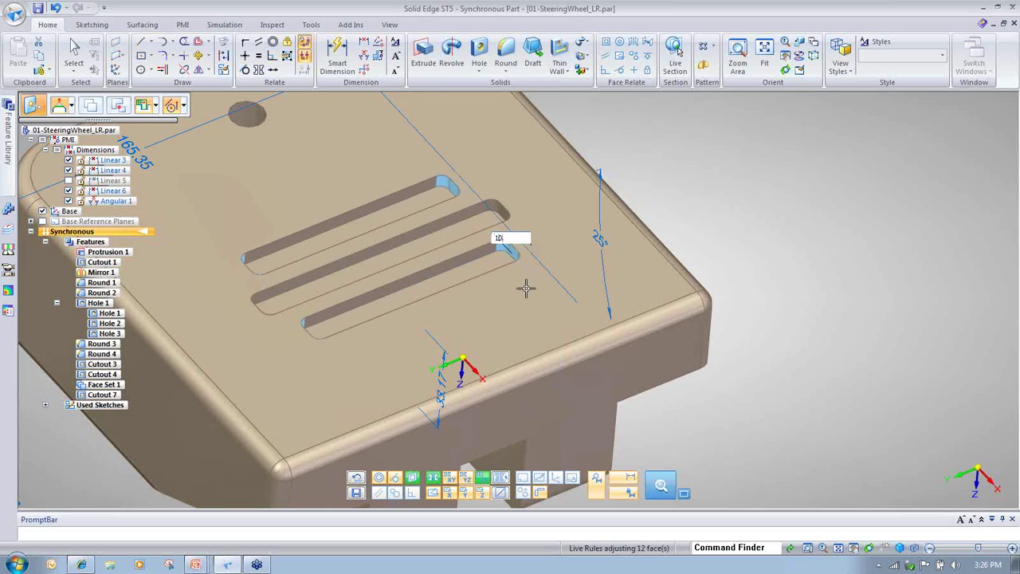
key("Return")
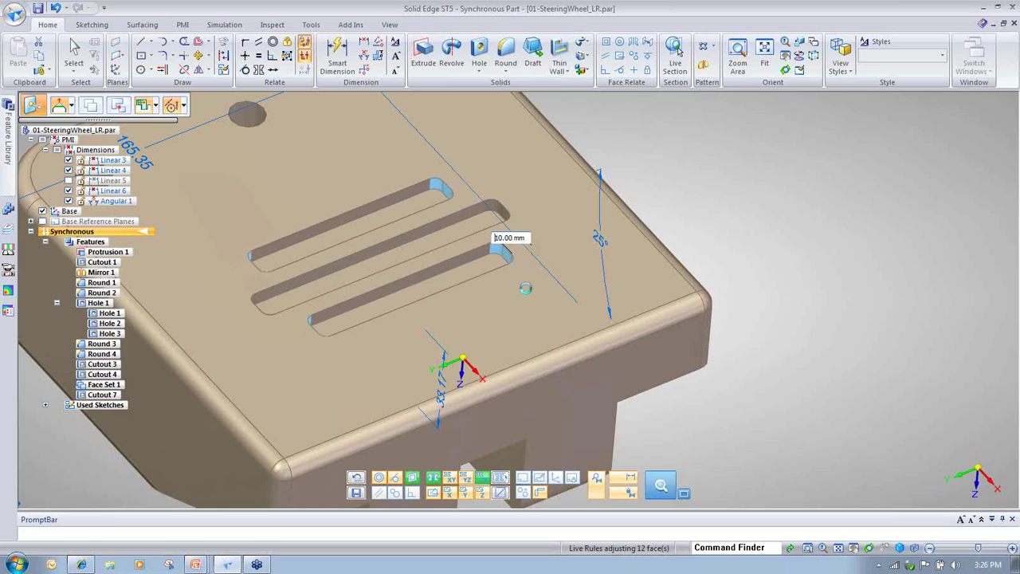
left_click(826, 282)
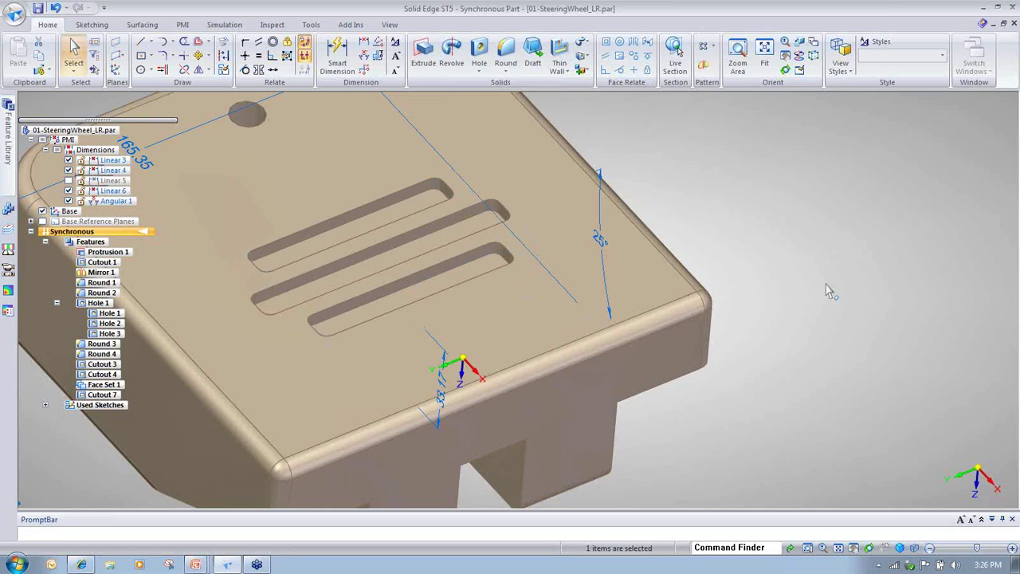
middle_click_drag(808, 325, 792, 340)
key("Home")
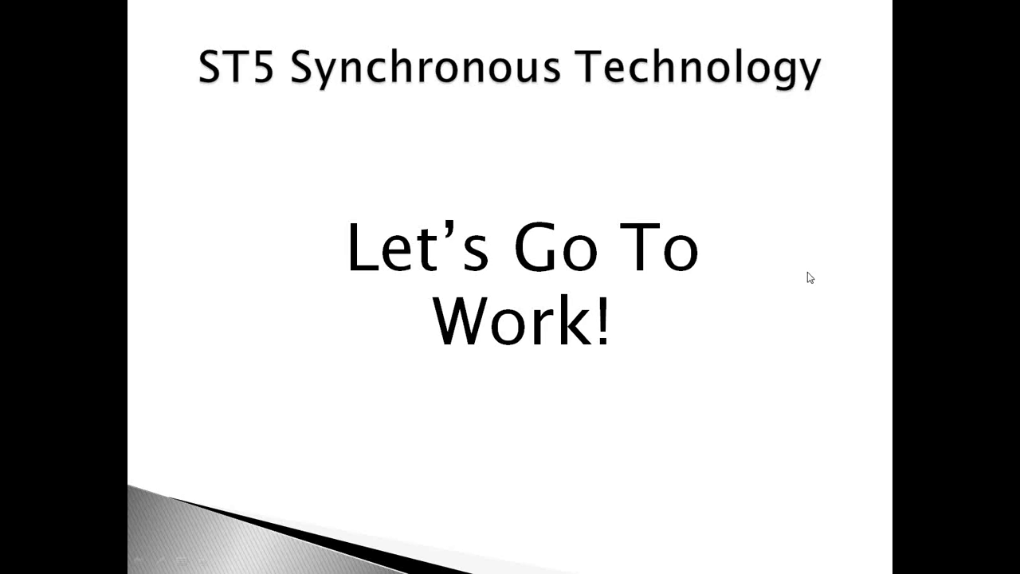
left_click(807, 274)
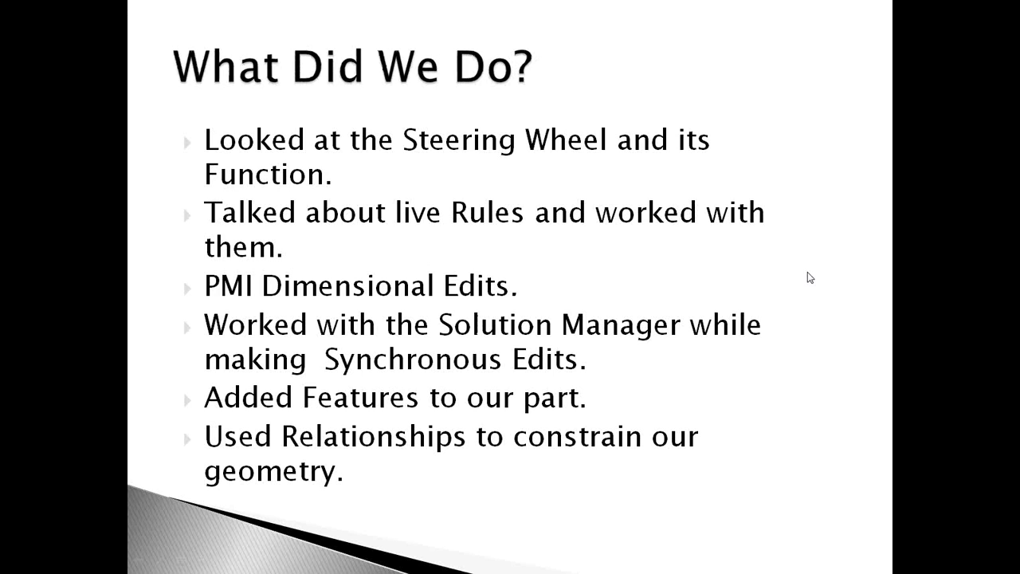